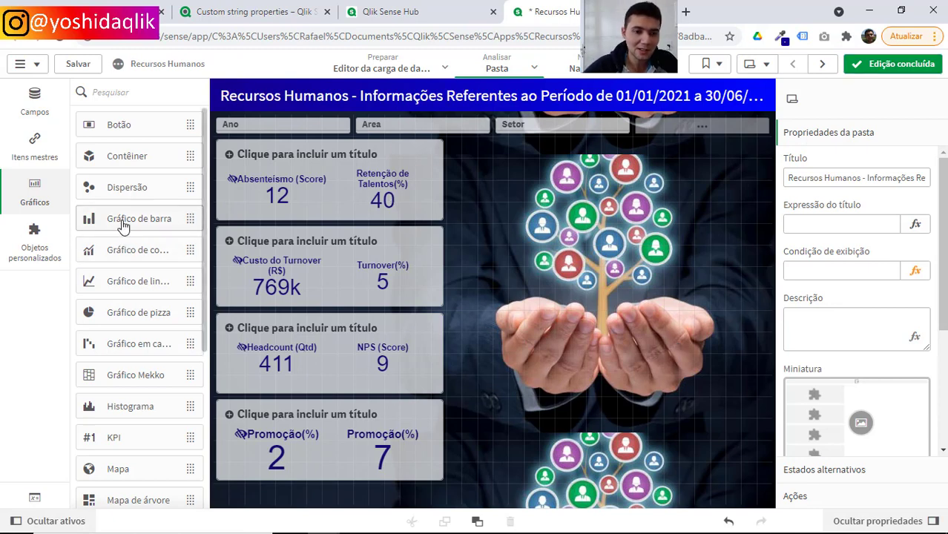
Add a 21 x 8 bar chart in the empty area beside the upper KPI cards with Dim1 as its dimension.
{"action": "left_click_drag", "start_coordinate": [123, 221], "coordinate": [631, 212]}
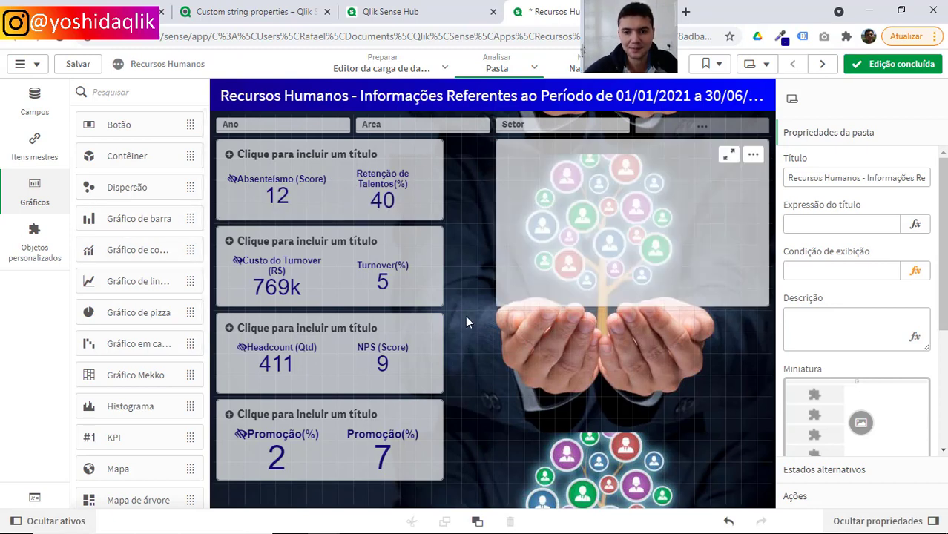
{"action": "left_click_drag", "start_coordinate": [499, 305], "coordinate": [446, 306]}
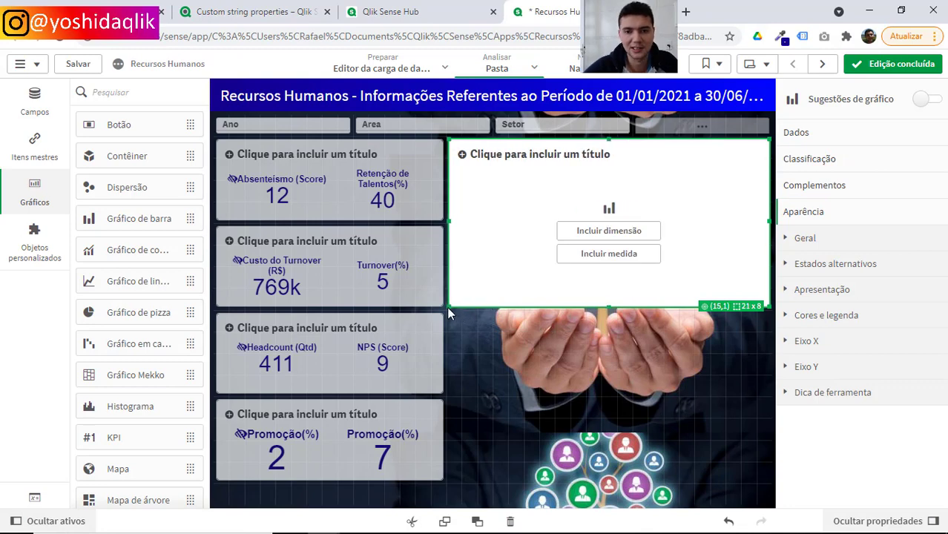
{"action": "left_click", "coordinate": [575, 233]}
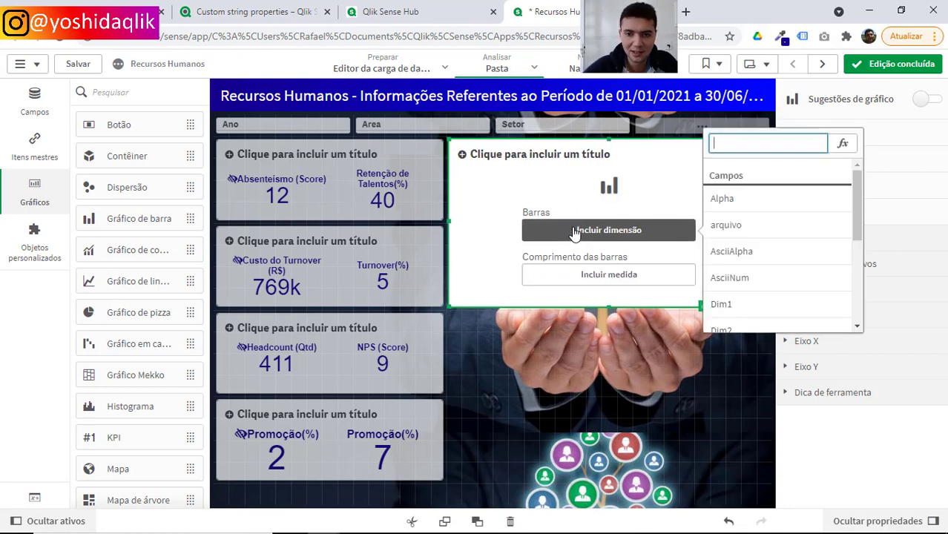
{"action": "type", "text": "dim"}
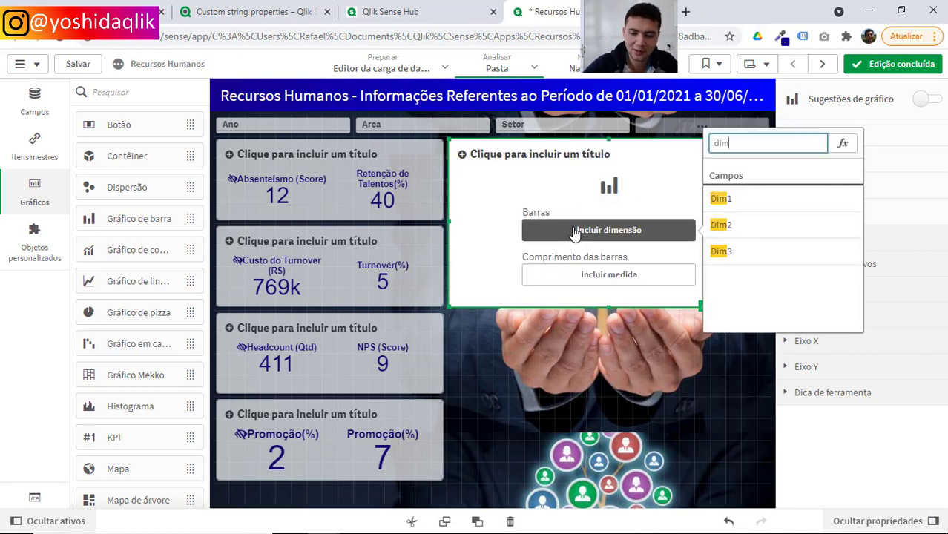
{"action": "left_click", "coordinate": [734, 202]}
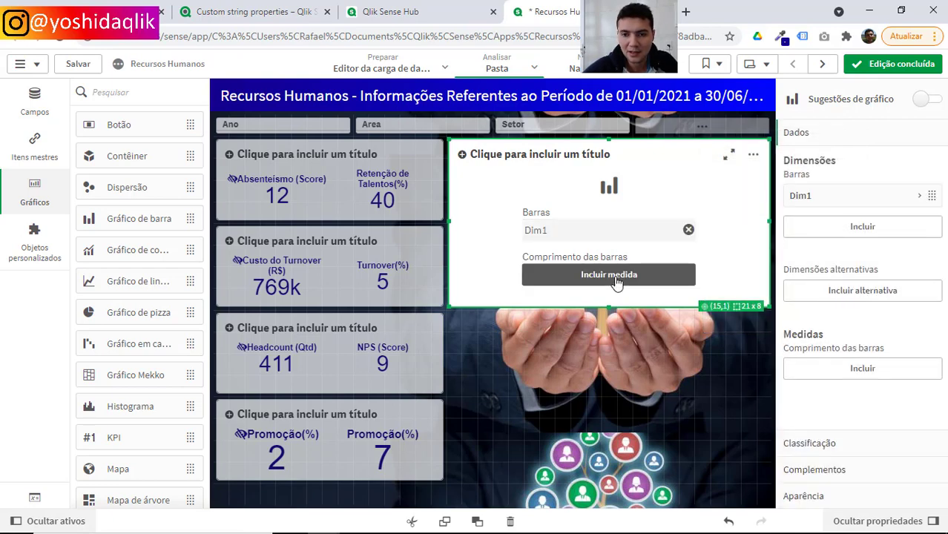
Set the bar chart's measure to Sum(Expression1) and finish editing the sheet.
{"action": "left_click", "coordinate": [615, 279]}
{"action": "type", "text": "va"}
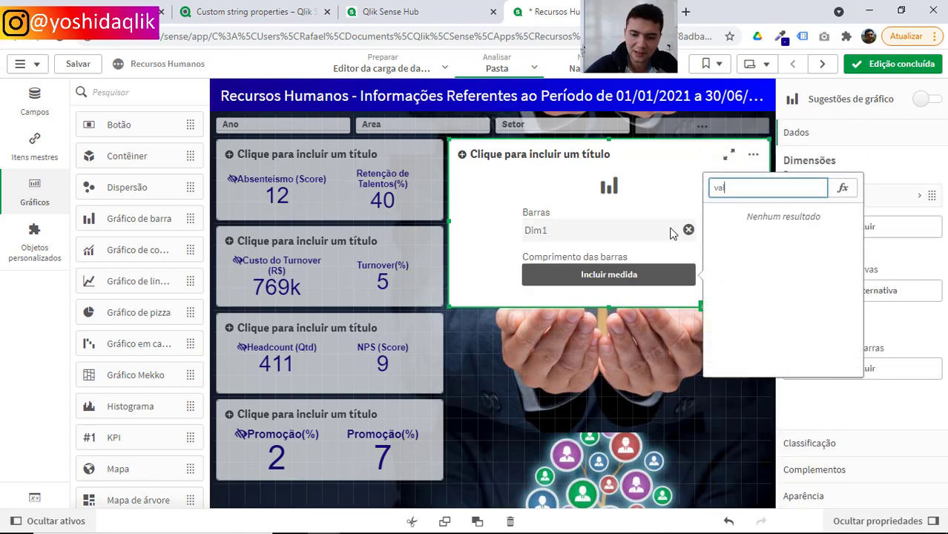
{"action": "key", "text": "BackSpace"}
{"action": "key", "text": "BackSpace"}
{"action": "type", "text": "ex"}
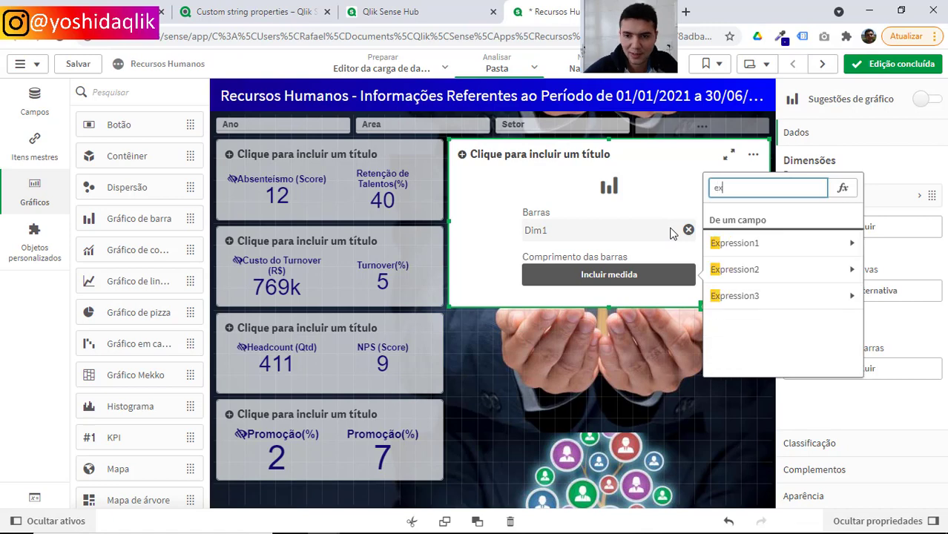
{"action": "left_click", "coordinate": [731, 243]}
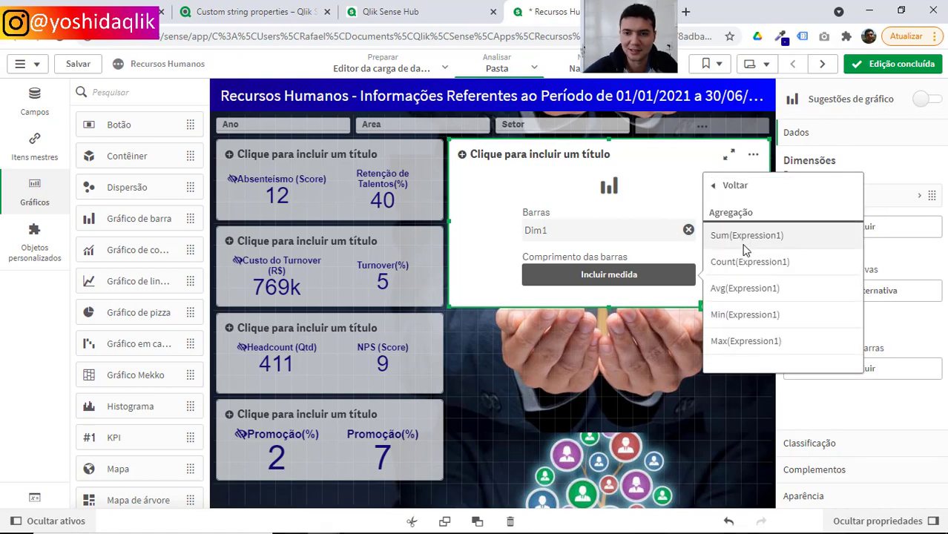
{"action": "left_click", "coordinate": [745, 246]}
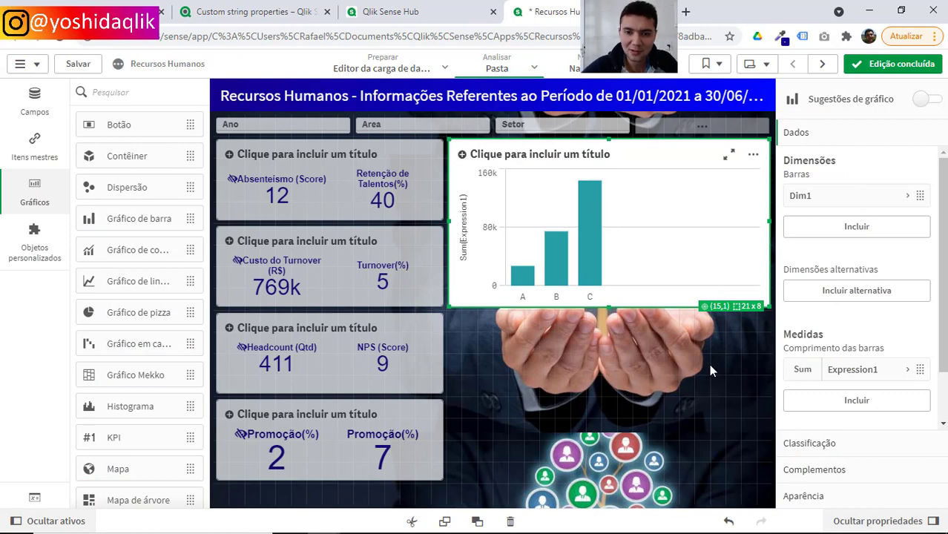
{"action": "left_click", "coordinate": [895, 64]}
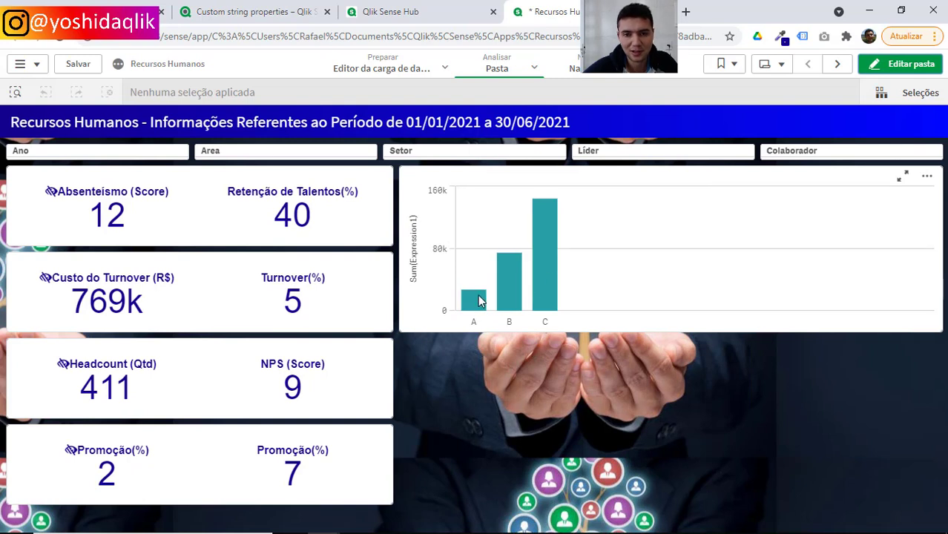
Reopen the sheet for editing and turn on value labels in the bar chart's presentation settings.
{"action": "left_click", "coordinate": [901, 66]}
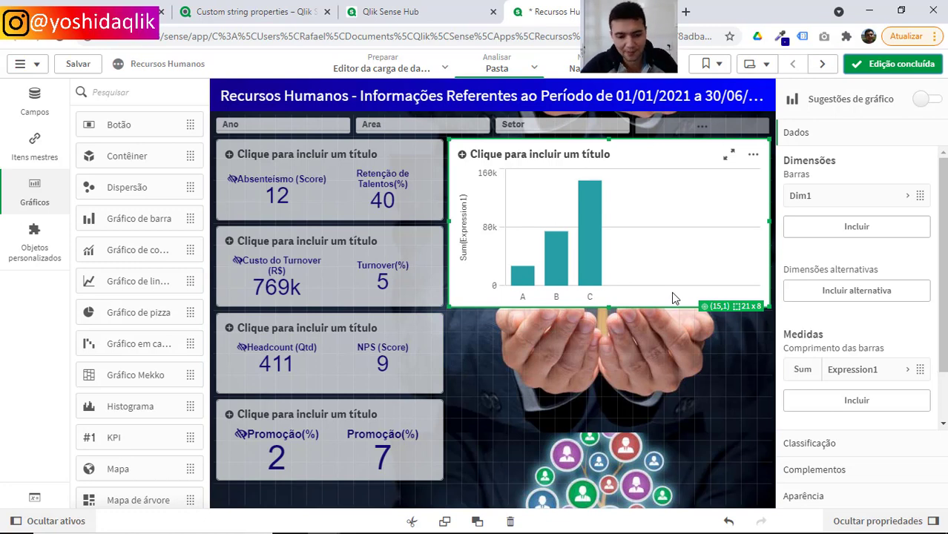
{"action": "left_click", "coordinate": [804, 495]}
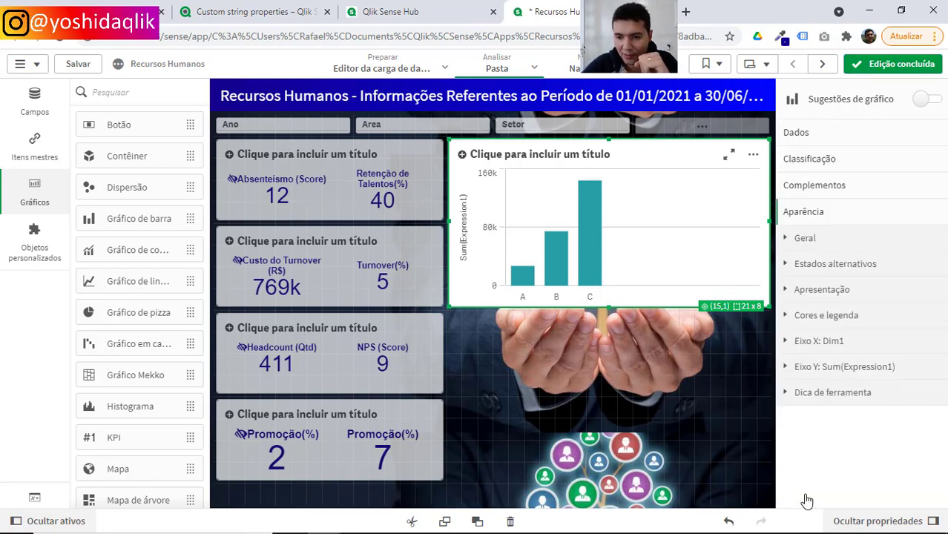
{"action": "left_click", "coordinate": [844, 315]}
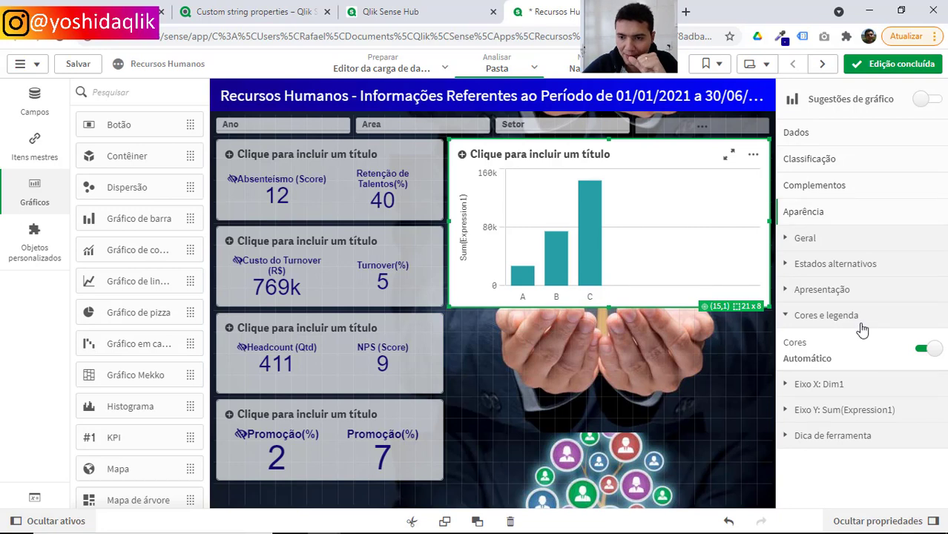
{"action": "left_click", "coordinate": [824, 290]}
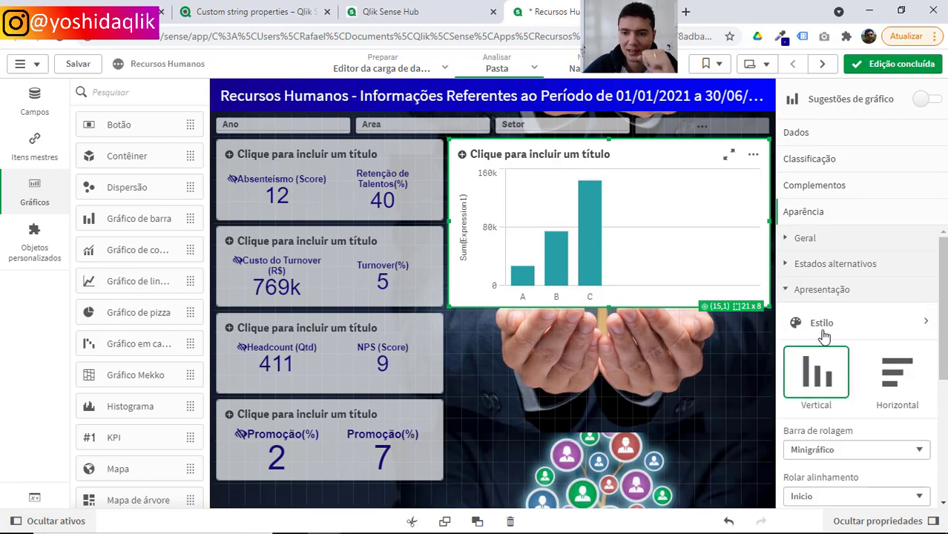
{"action": "scroll", "coordinate": [840, 408], "scroll_direction": "down", "scroll_amount": 2}
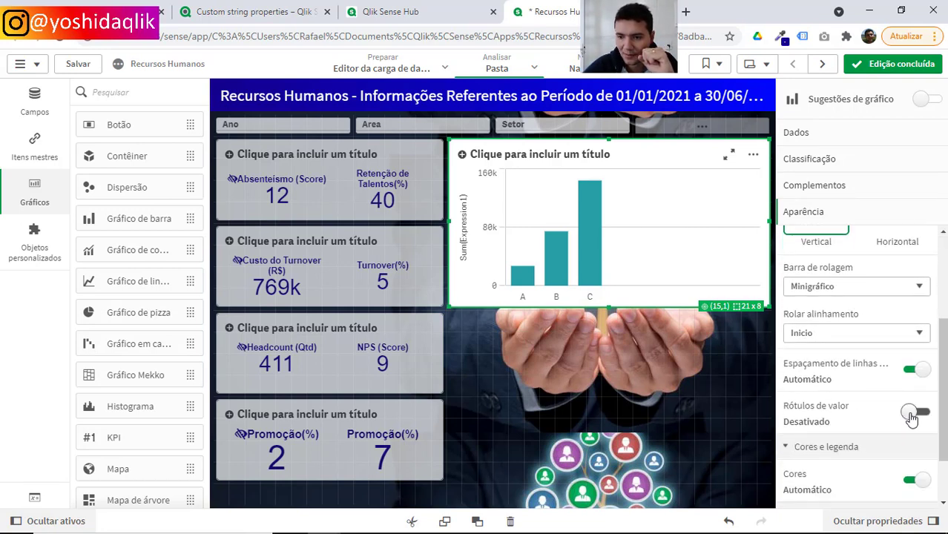
{"action": "left_click", "coordinate": [909, 414]}
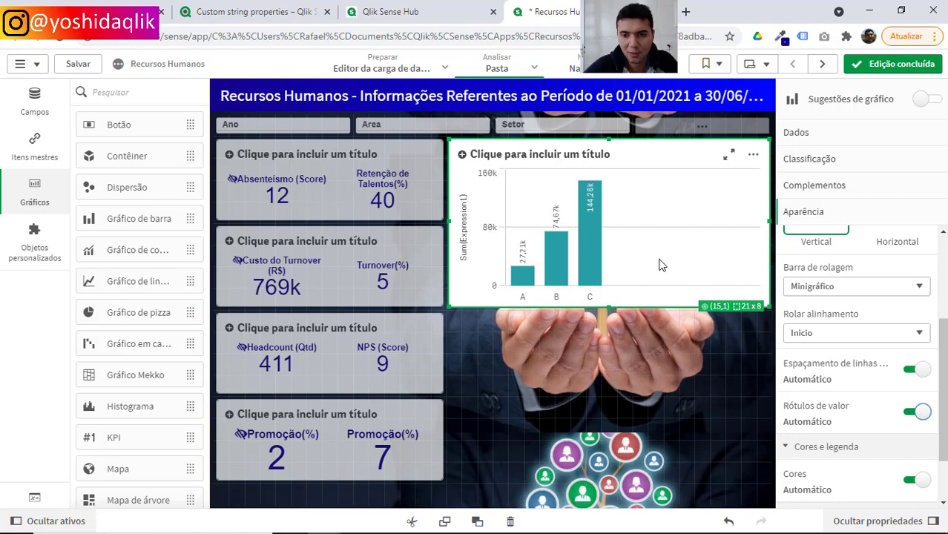
Paste a copy of the bar chart below the original and widen it to 21 x 9.
{"action": "left_click", "coordinate": [603, 384]}
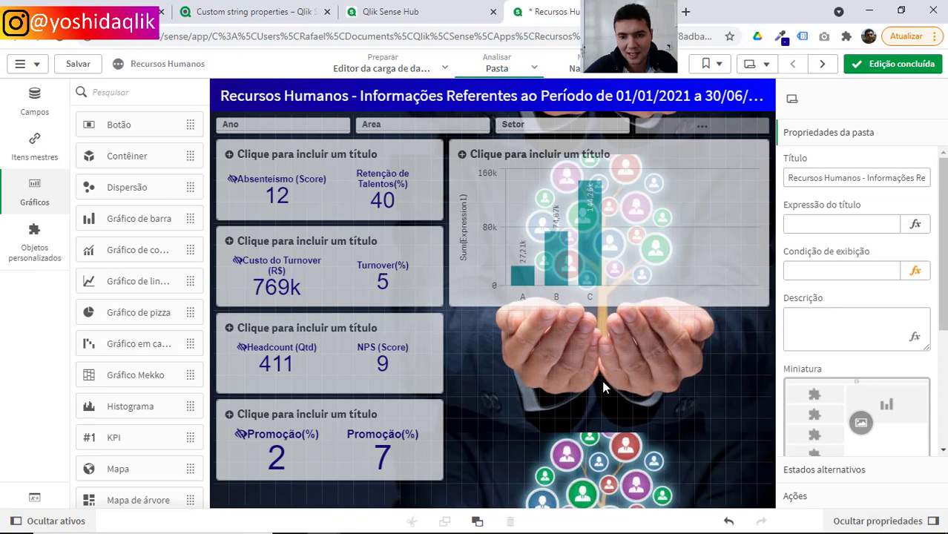
{"action": "key", "text": "ctrl+v"}
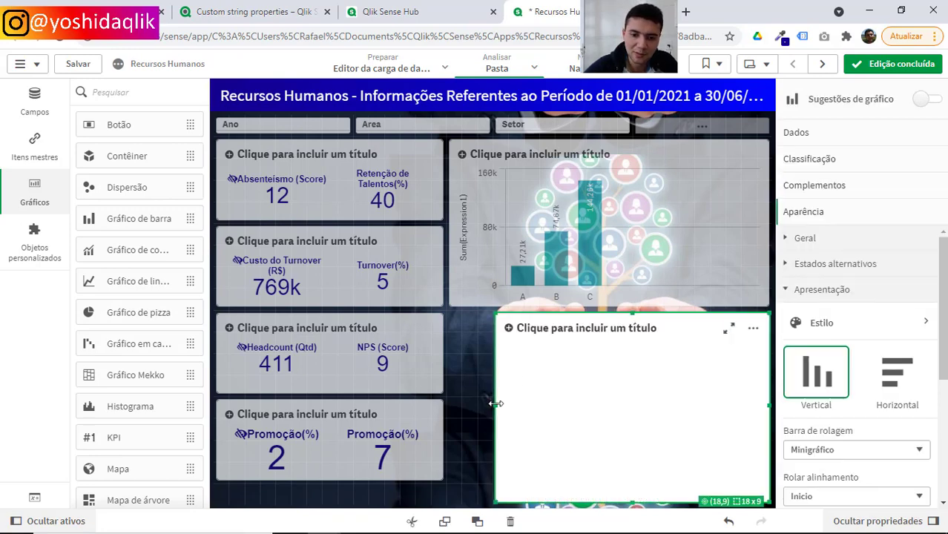
{"action": "left_click_drag", "start_coordinate": [496, 403], "coordinate": [448, 405]}
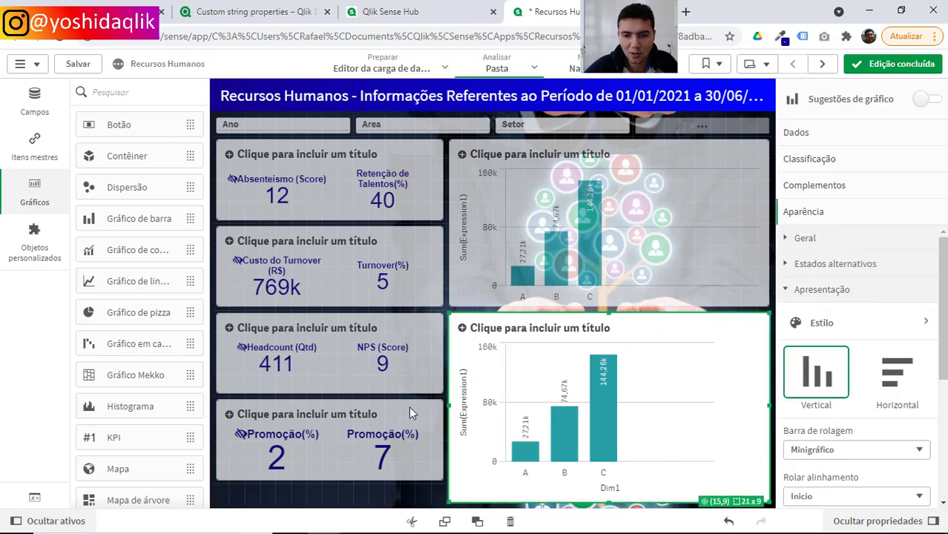
Change the lower chart's measure expression to above(Sum(Expression1)) and finish editing the sheet.
{"action": "left_click", "coordinate": [829, 136]}
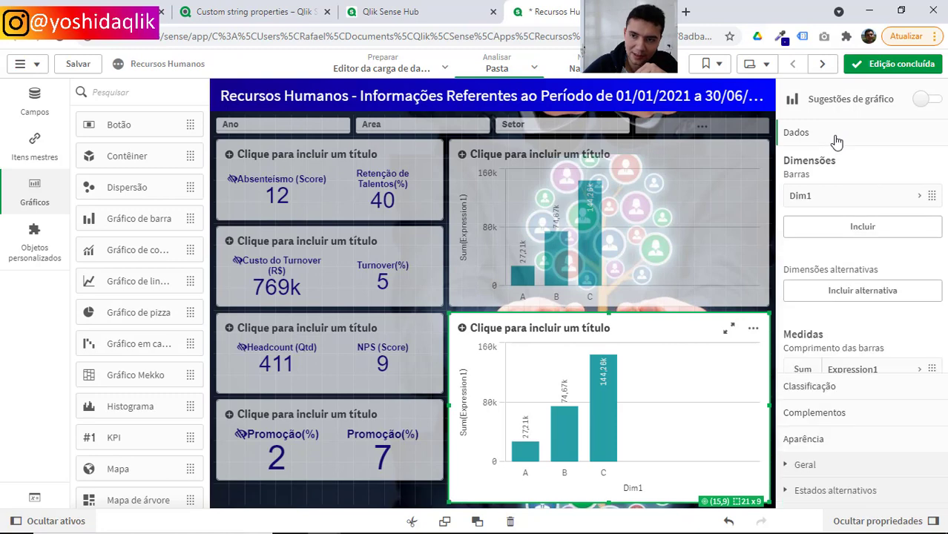
{"action": "left_click", "coordinate": [854, 369]}
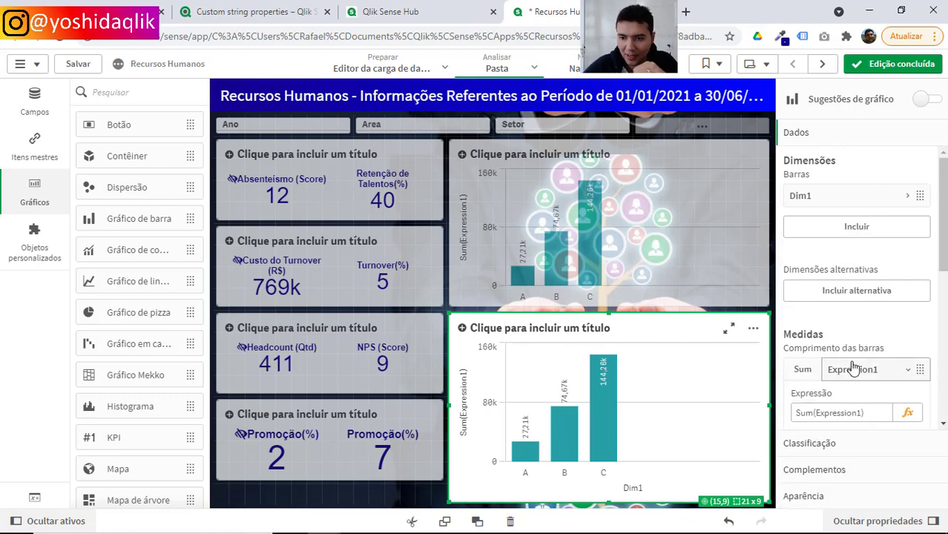
{"action": "left_click", "coordinate": [908, 414]}
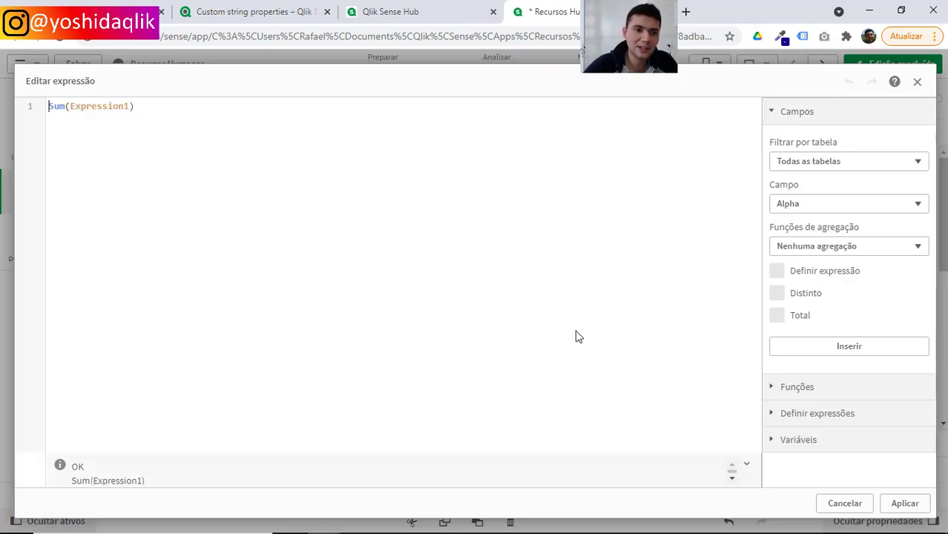
{"action": "type", "text": "above("}
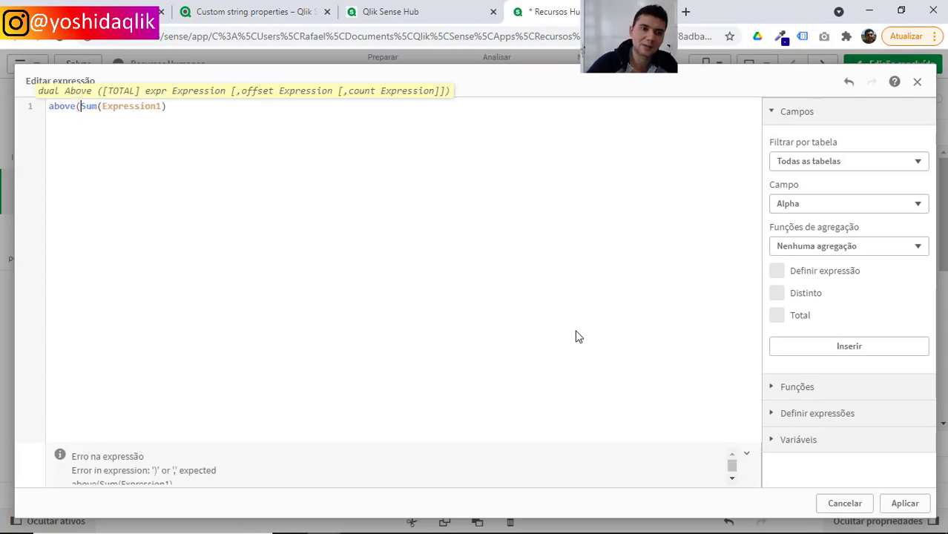
{"action": "type", "text": ")"}
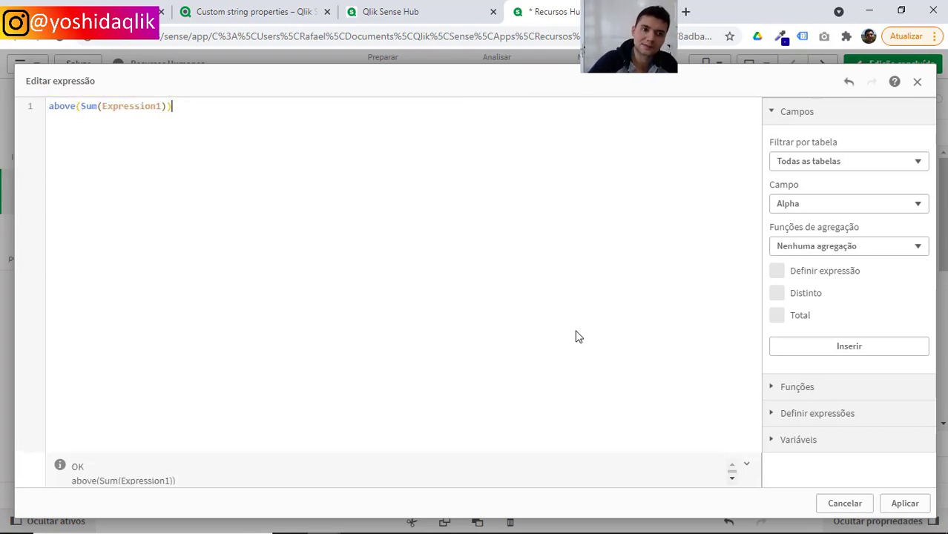
{"action": "left_click", "coordinate": [900, 506]}
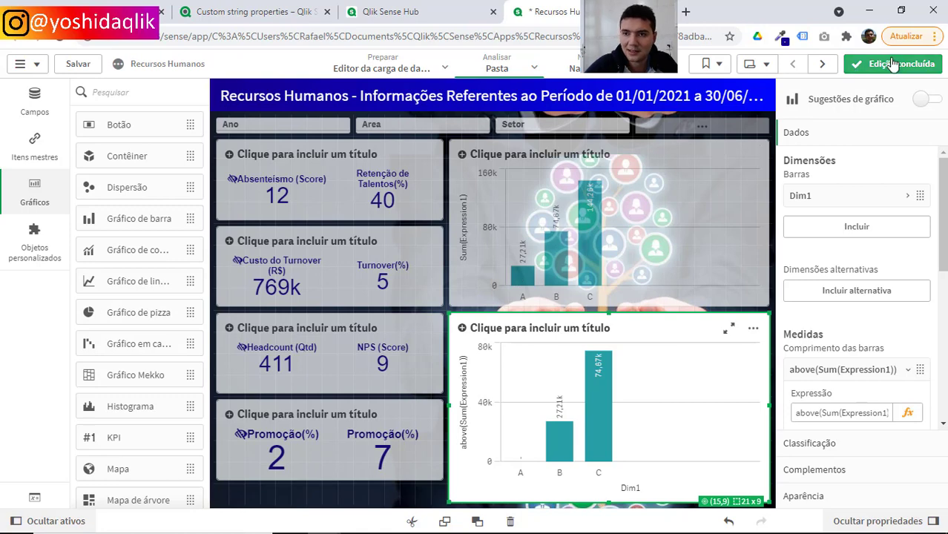
{"action": "left_click", "coordinate": [857, 70]}
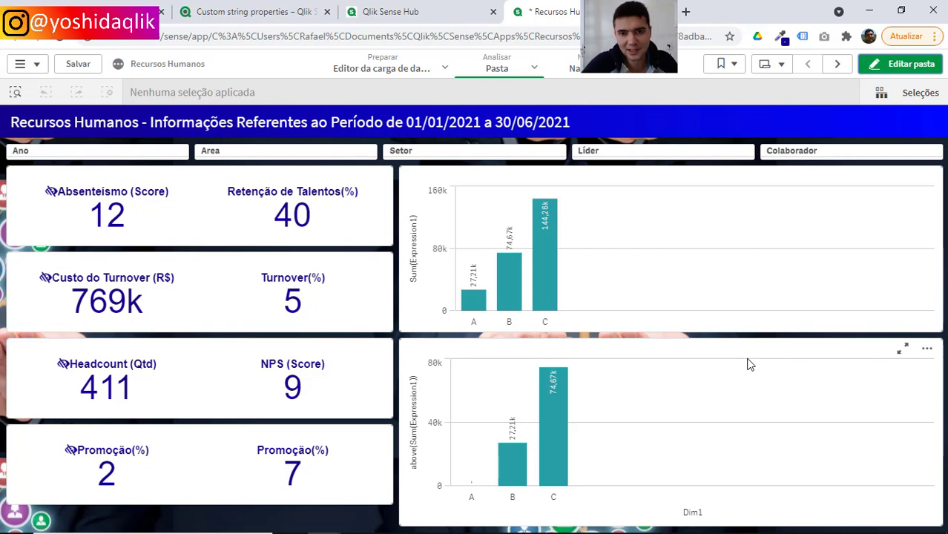
Switch to the blank Pasta5 workbook in Excel.
{"action": "key", "text": "alt+Tab"}
{"action": "key", "text": "alt+Tab"}
{"action": "key", "text": "alt+Tab"}
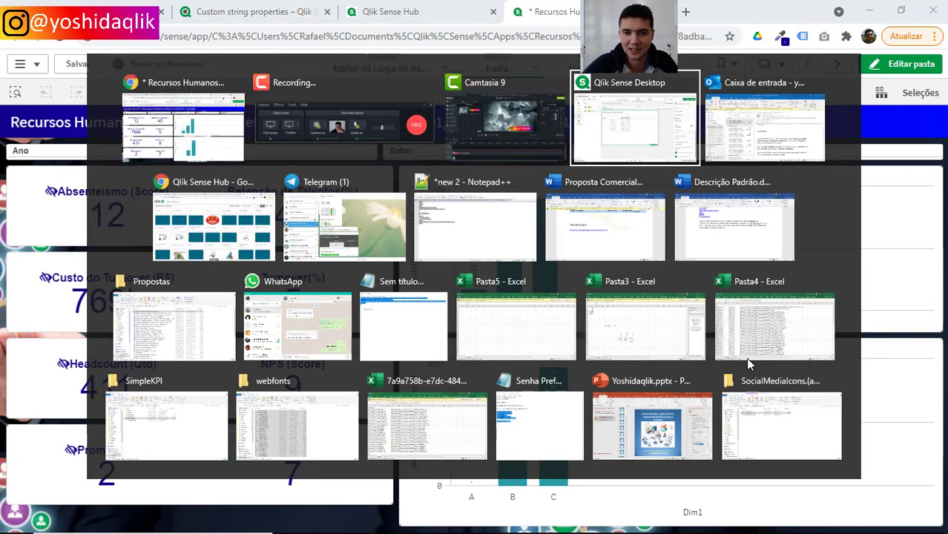
{"action": "key", "text": "alt+Tab"}
{"action": "key", "text": "alt+Tab"}
{"action": "key", "text": "alt+Tab"}
{"action": "key", "text": "alt+Tab"}
{"action": "key", "text": "alt+Tab"}
{"action": "key", "text": "alt+Tab"}
{"action": "key", "text": "alt+Tab"}
{"action": "key", "text": "alt+Tab"}
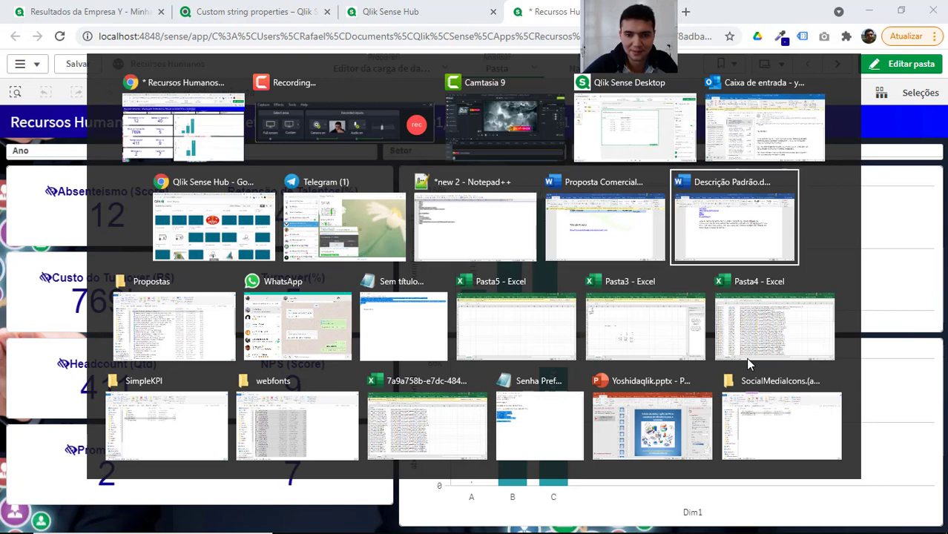
{"action": "key", "text": "alt+Tab"}
{"action": "key", "text": "alt+Tab"}
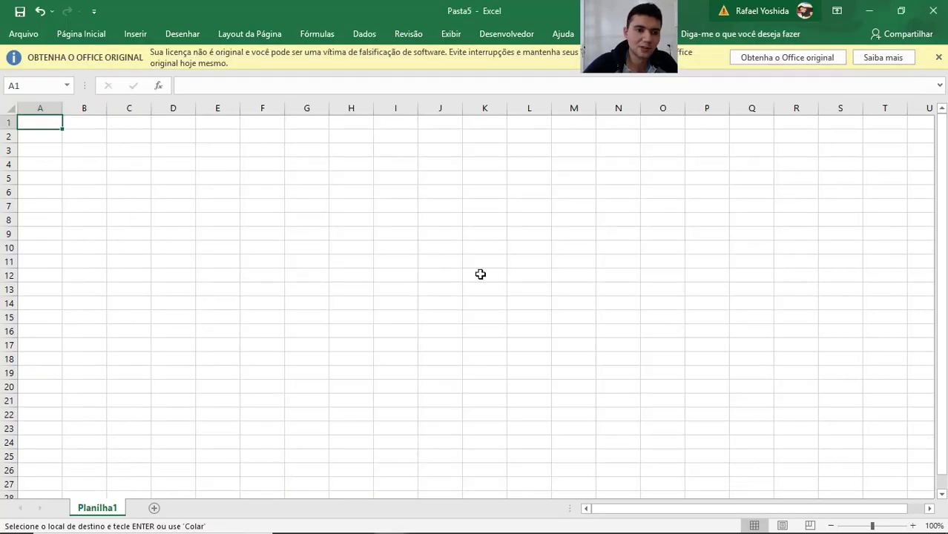
Enter the labels A, B and C in cells A6 to A8.
{"action": "left_click", "coordinate": [316, 198]}
{"action": "key", "text": "Home"}
{"action": "type", "text": "A"}
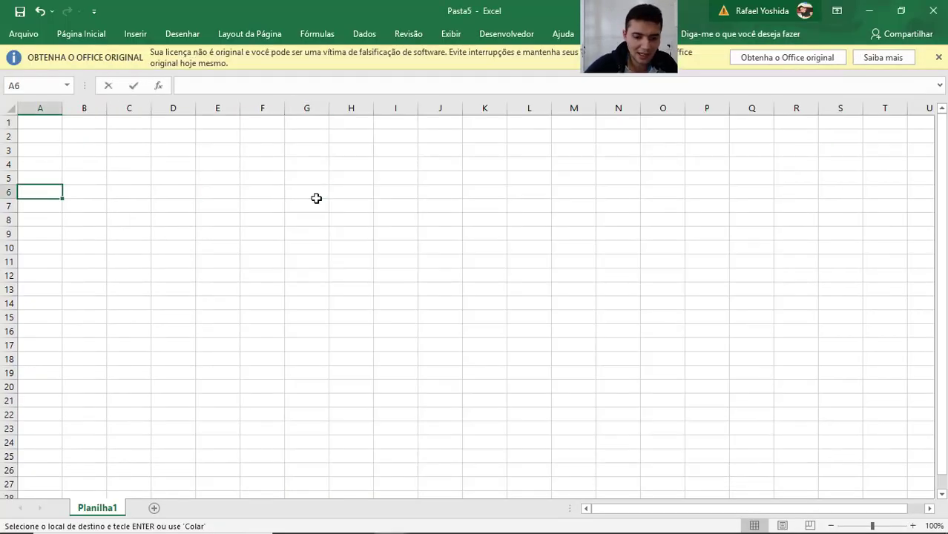
{"action": "key", "text": "Return"}
{"action": "type", "text": "B"}
{"action": "key", "text": "Return"}
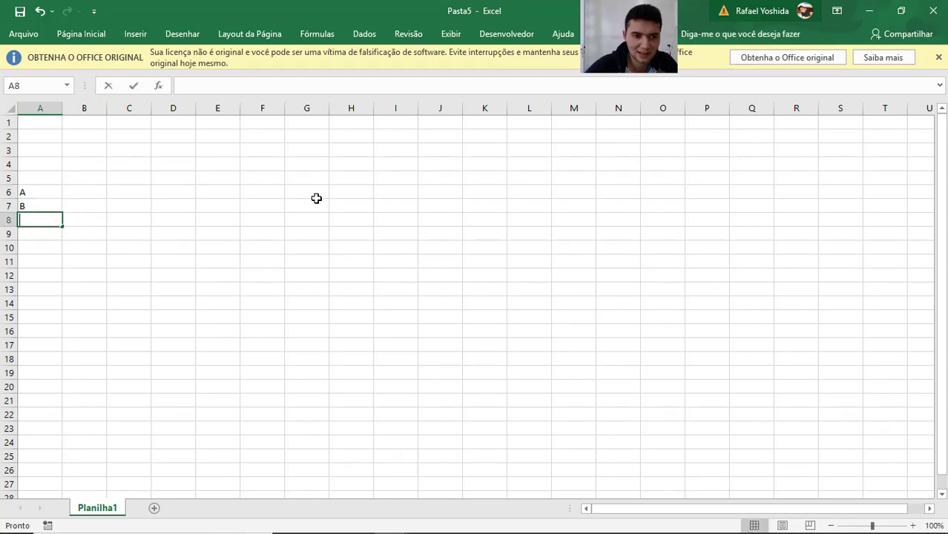
{"action": "type", "text": "C"}
Enter the values 10, 20 and 30 in cells B6 to B8 beside the labels.
{"action": "key", "text": "Up"}
{"action": "key", "text": "Right"}
{"action": "key", "text": "Up"}
{"action": "type", "text": "10"}
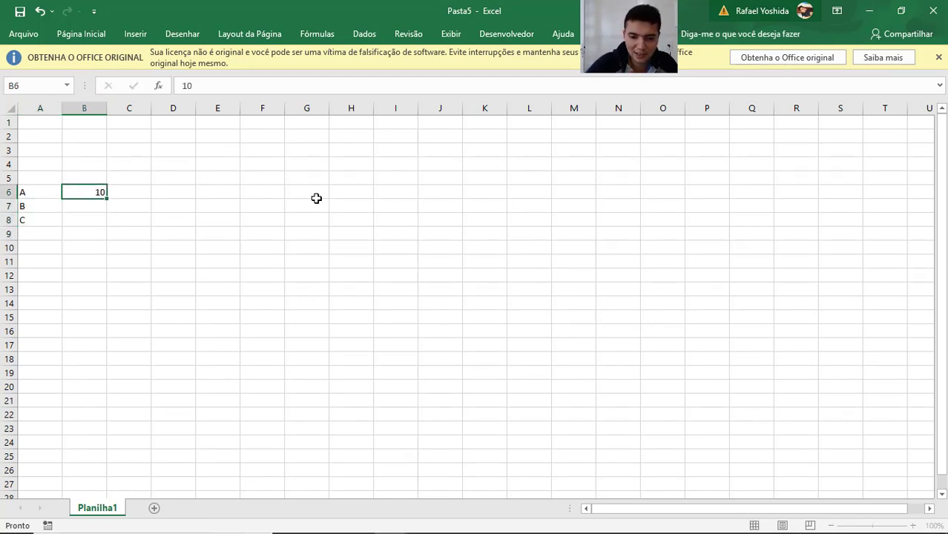
{"action": "key", "text": "Return"}
{"action": "type", "text": "20"}
{"action": "key", "text": "Return"}
{"action": "type", "text": "30"}
{"action": "key", "text": "Return"}
Enter the formula =B5 in cell C6 to reference the value one row above.
{"action": "key", "text": "Up"}
{"action": "key", "text": "Right"}
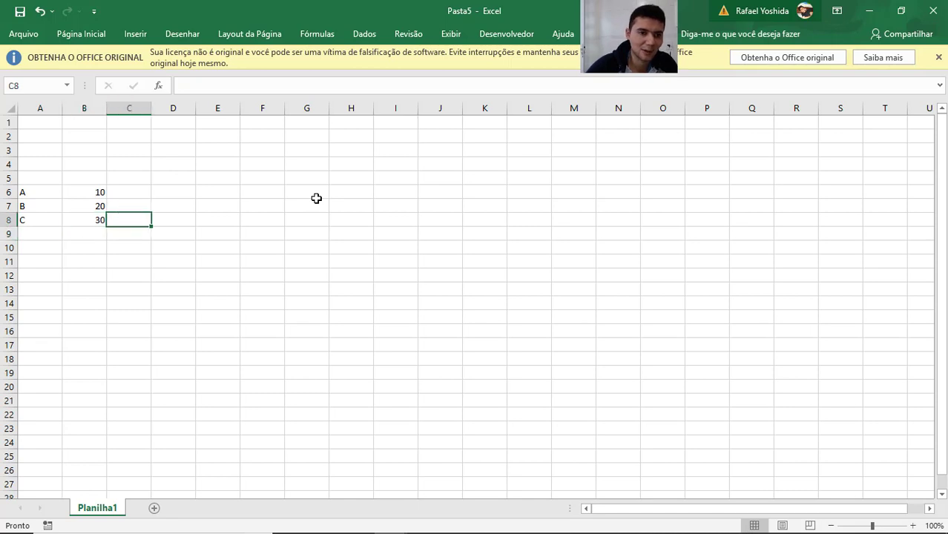
{"action": "key", "text": "Right"}
{"action": "key", "text": "Up"}
{"action": "key", "text": "Up"}
{"action": "key", "text": "Down"}
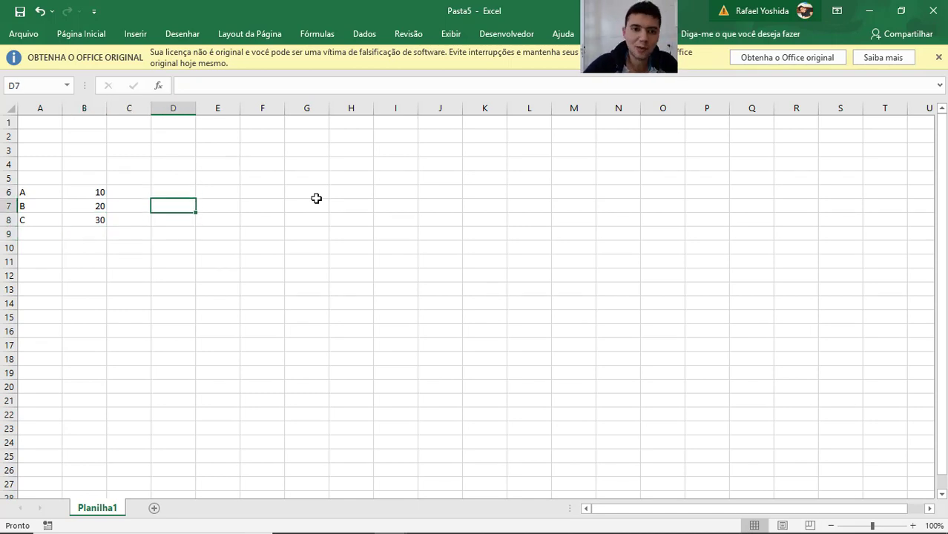
{"action": "key", "text": "Up"}
{"action": "key", "text": "Left"}
{"action": "type", "text": "="}
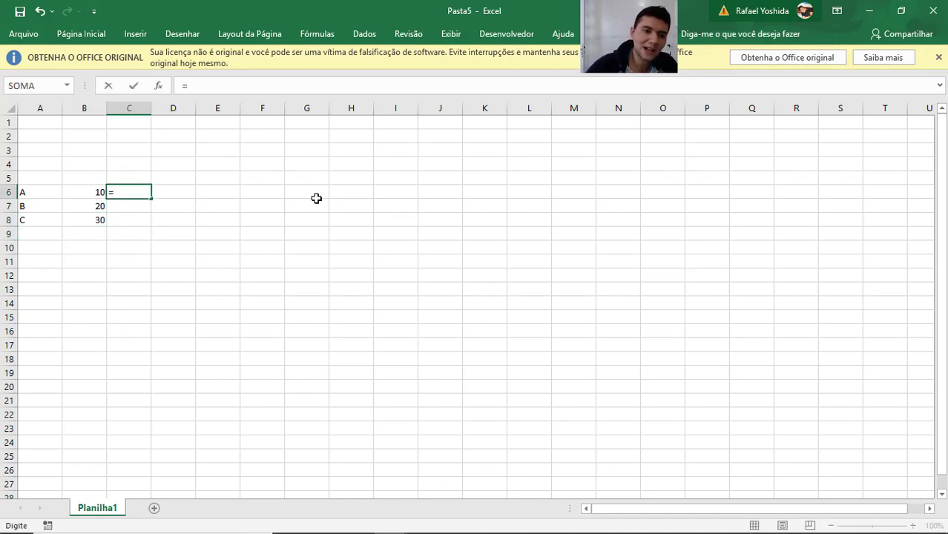
{"action": "key", "text": "Left"}
{"action": "key", "text": "Up"}
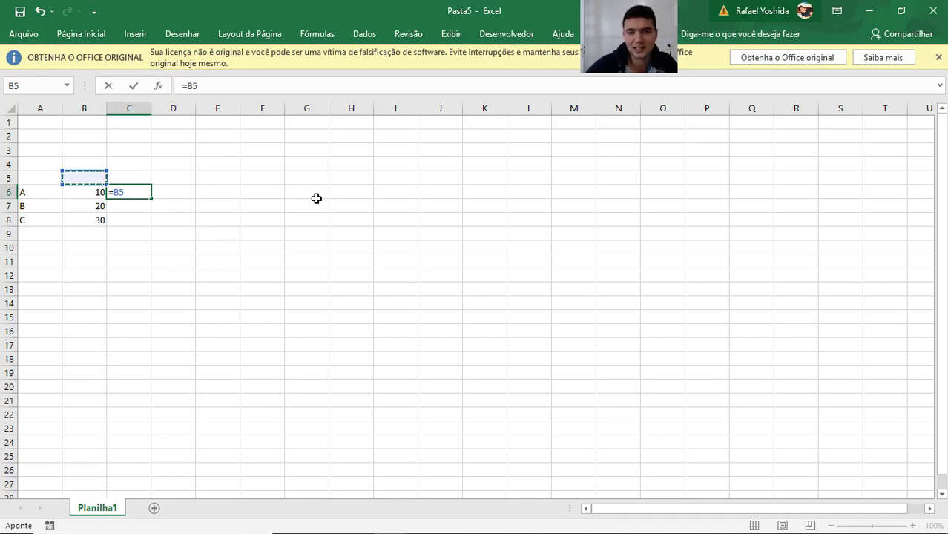
{"action": "key", "text": "Return"}
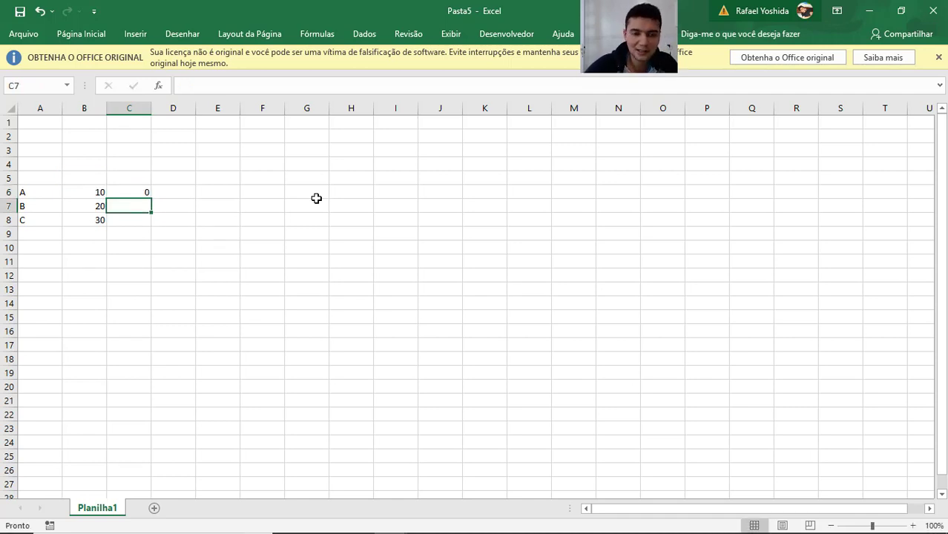
Copy the formula from C6 into cells C7 and C8.
{"action": "key", "text": "Up"}
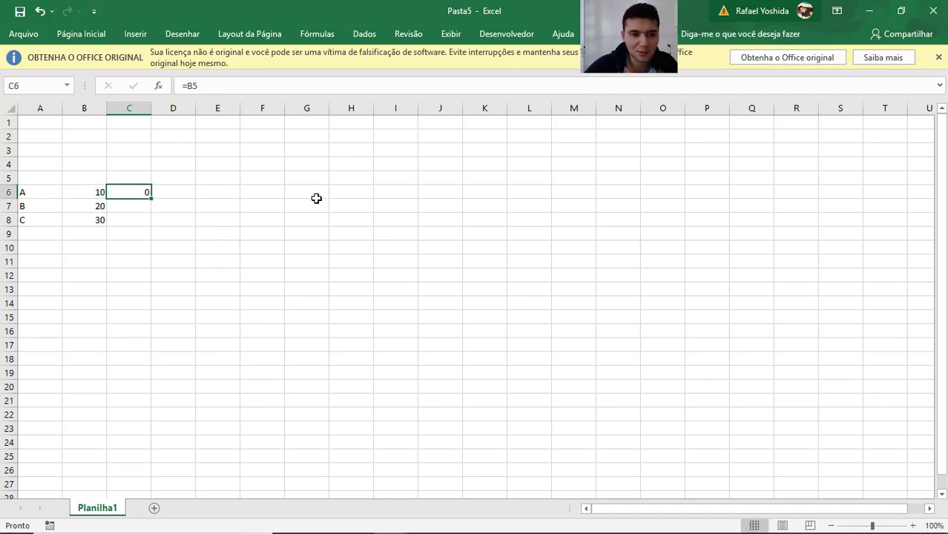
{"action": "key", "text": "ctrl+c"}
{"action": "key", "text": "Down"}
{"action": "key", "text": "ctrl+v"}
{"action": "key", "text": "Down"}
{"action": "key", "text": "ctrl+v"}
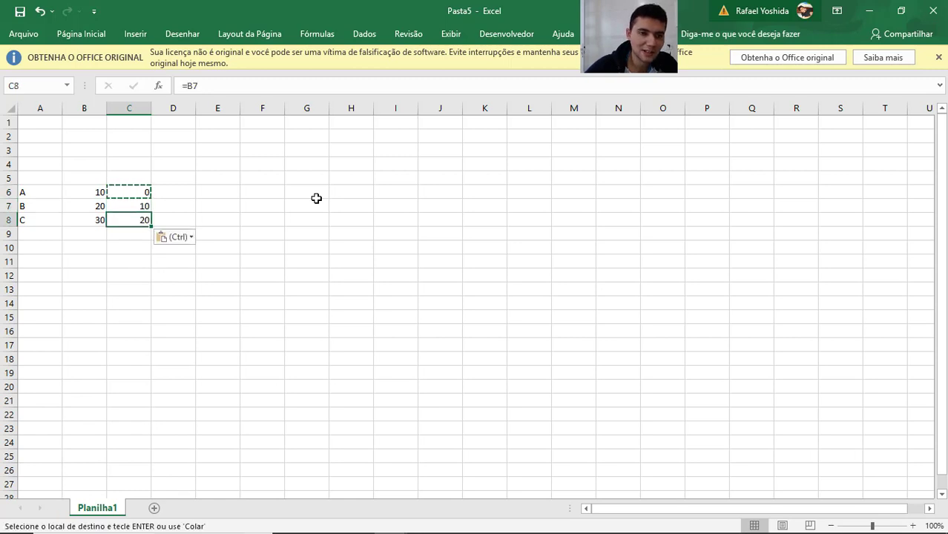
{"action": "key", "text": "Down"}
{"action": "key", "text": "Escape"}
Inspect the references used by the copied formulas in C7 and C8.
{"action": "key", "text": "Up"}
{"action": "key", "text": "Up"}
{"action": "key", "text": "F2"}
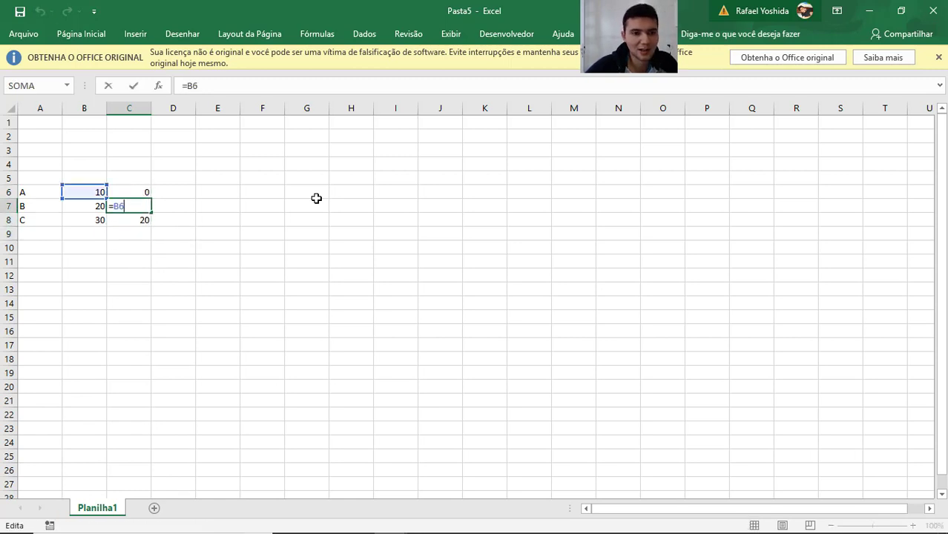
{"action": "key", "text": "Return"}
{"action": "key", "text": "F2"}
{"action": "key", "text": "Escape"}
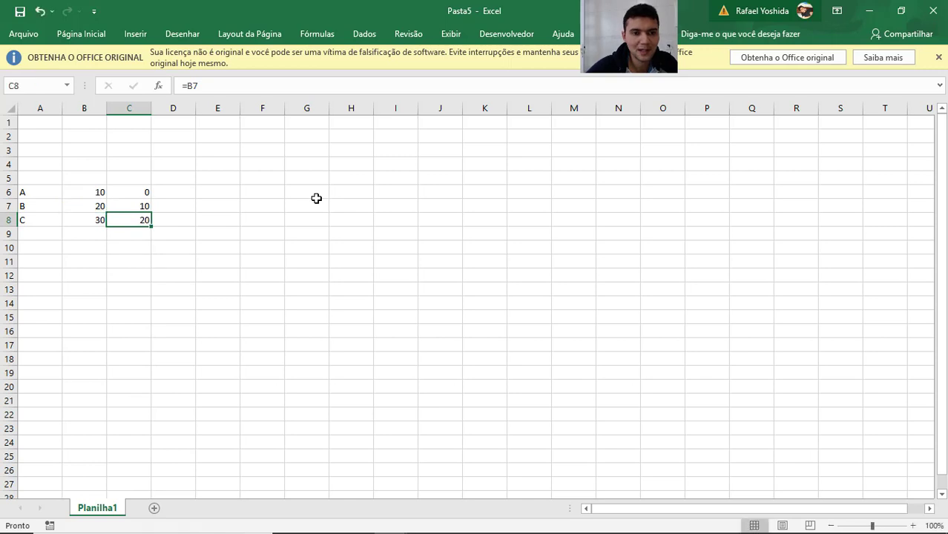
Enter the growth formula =B7/C7-1 in cell D7.
{"action": "key", "text": "Up"}
{"action": "key", "text": "Right"}
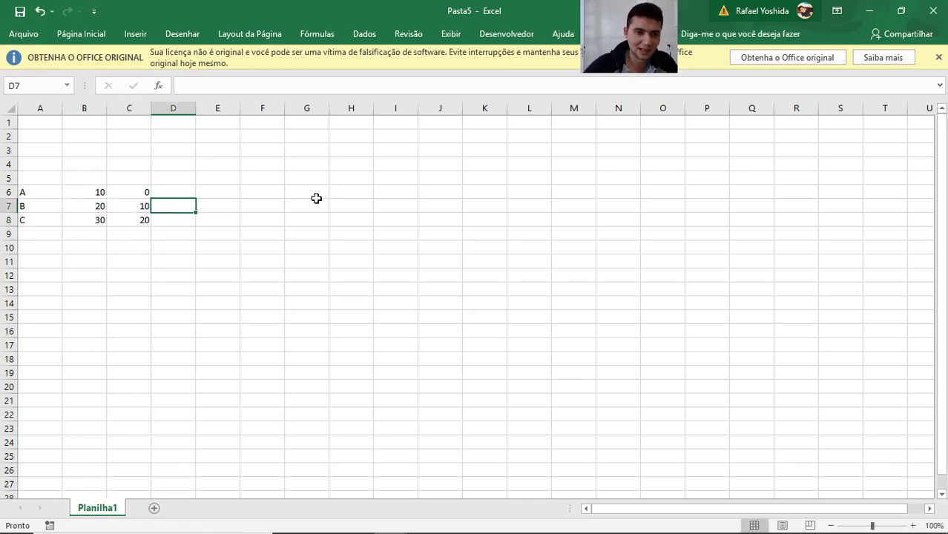
{"action": "type", "text": "="}
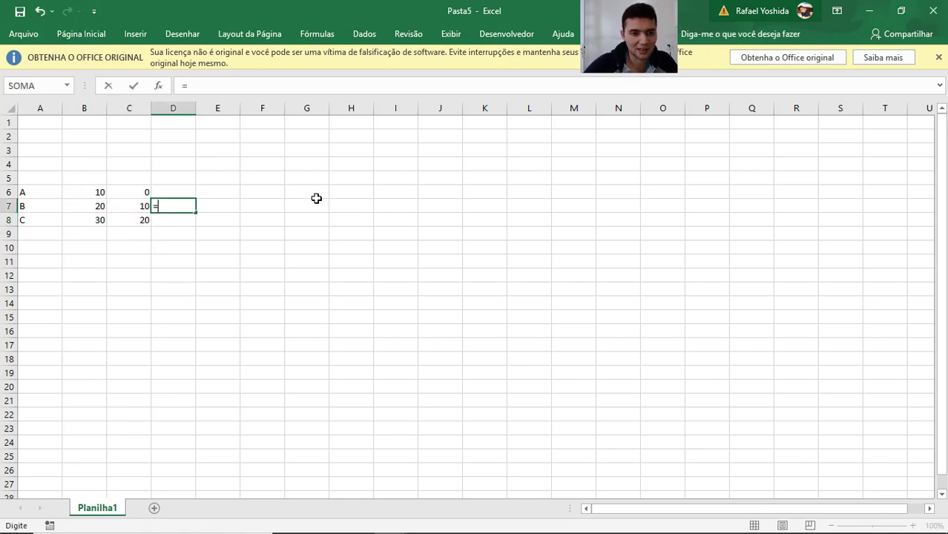
{"action": "key", "text": "Left"}
{"action": "key", "text": "Left"}
{"action": "type", "text": "/"}
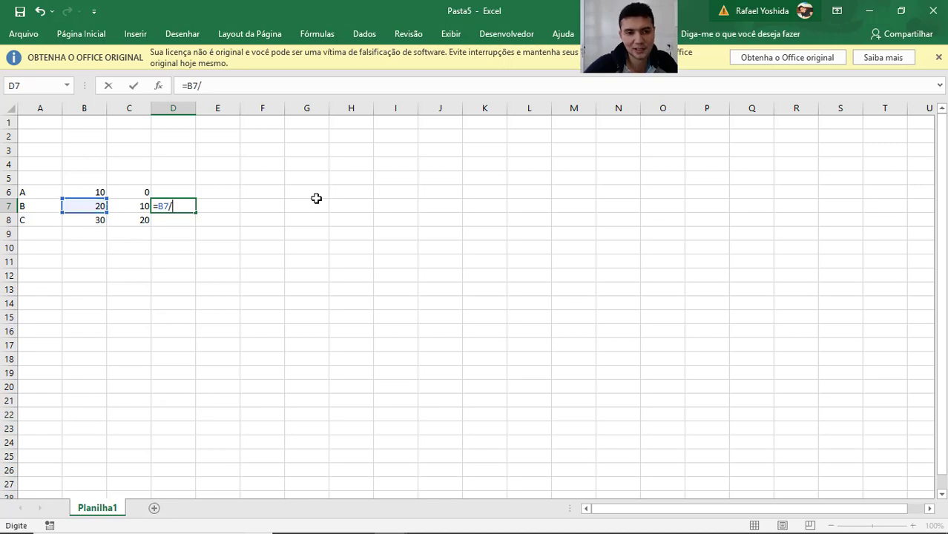
{"action": "key", "text": "Left"}
{"action": "type", "text": "-1"}
{"action": "key", "text": "Return"}
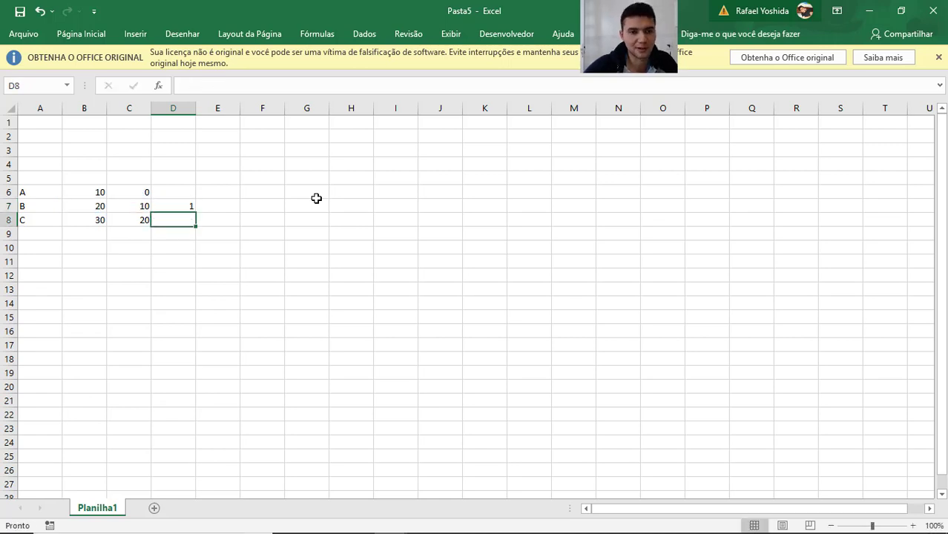
Format D7 as a percentage and copy its growth formula into cells D8 and D6.
{"action": "key", "text": "Up"}
{"action": "key", "text": "ctrl+shift+5"}
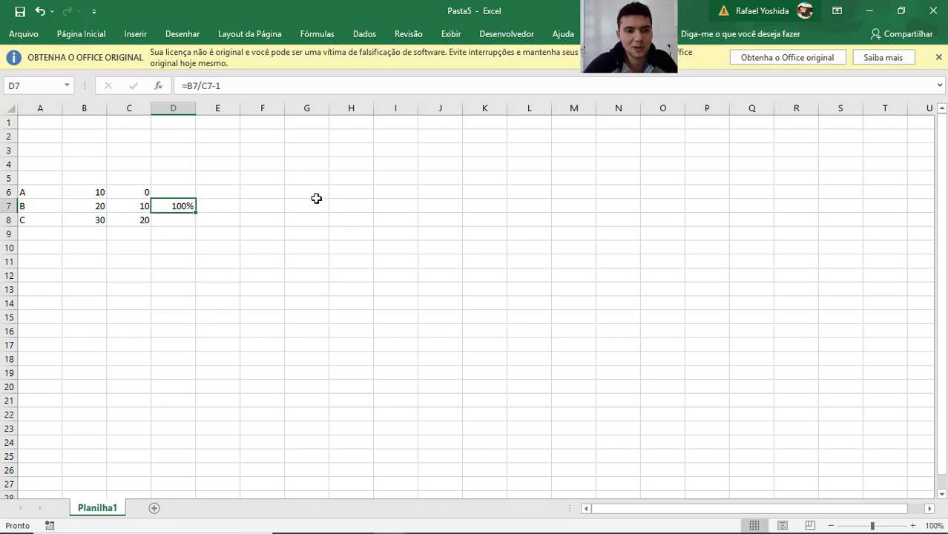
{"action": "key", "text": "ctrl+c"}
{"action": "key", "text": "Down"}
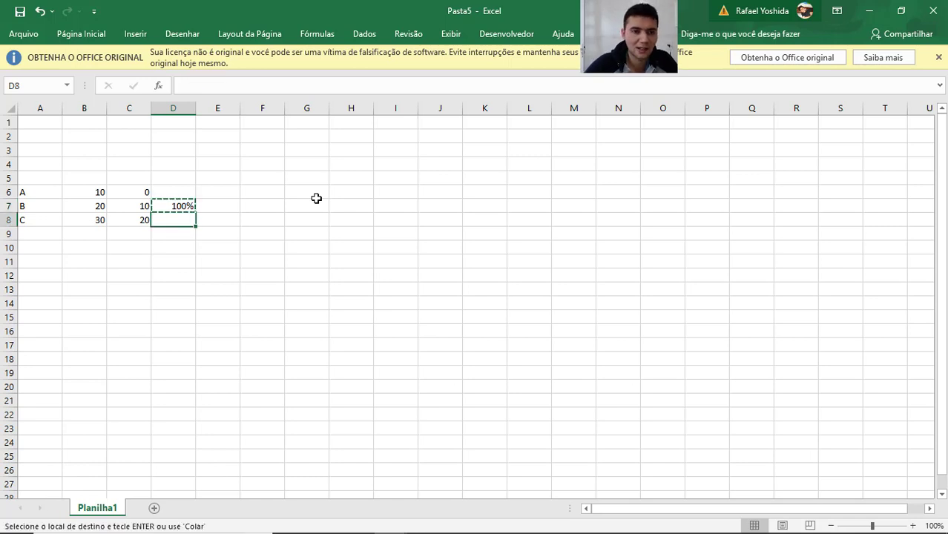
{"action": "key", "text": "ctrl+v"}
{"action": "key", "text": "Up"}
{"action": "key", "text": "Up"}
{"action": "key", "text": "ctrl+v"}
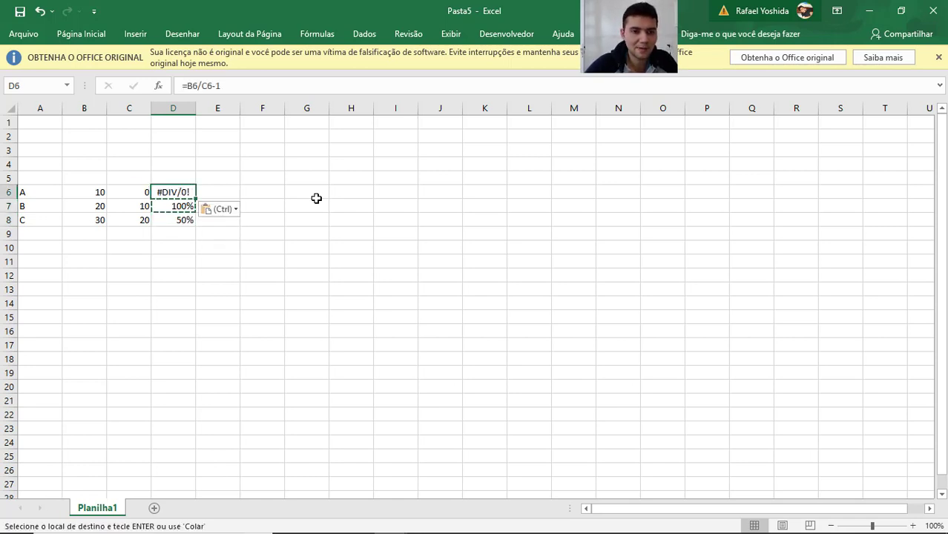
{"action": "key", "text": "Escape"}
Clear the growth formula in D6 and undo the deletion.
{"action": "key", "text": "Down"}
{"action": "key", "text": "Up"}
{"action": "key", "text": "Delete"}
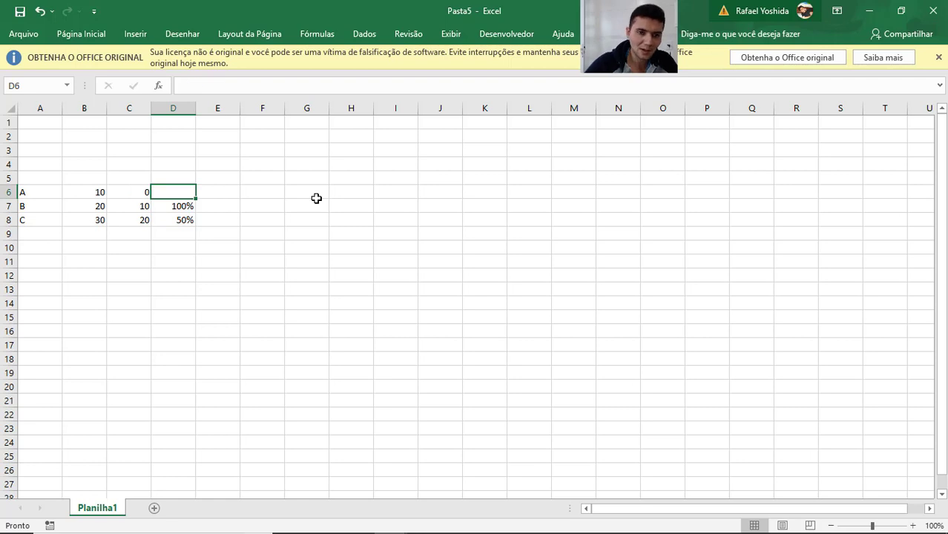
{"action": "key", "text": "ctrl+z"}
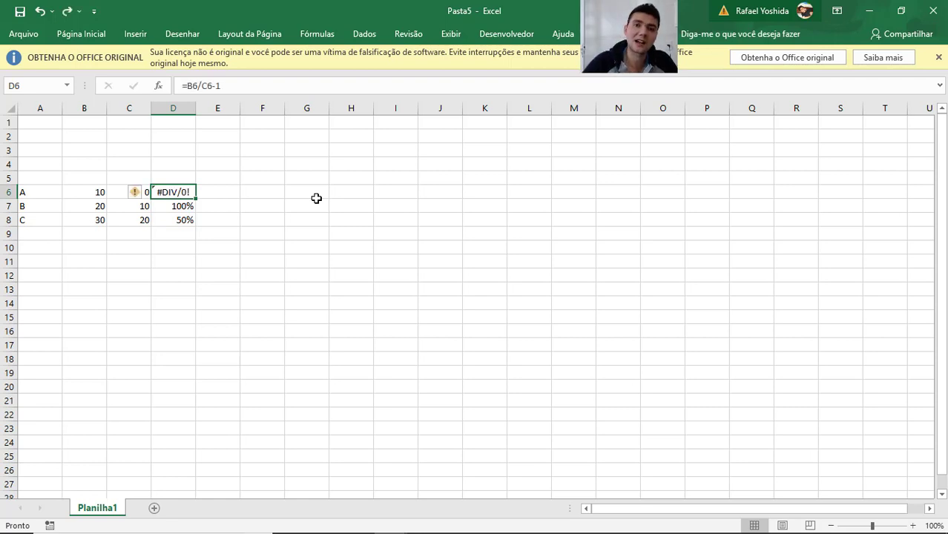
Inspect the cell references in D6's growth formula.
{"action": "key", "text": "F2"}
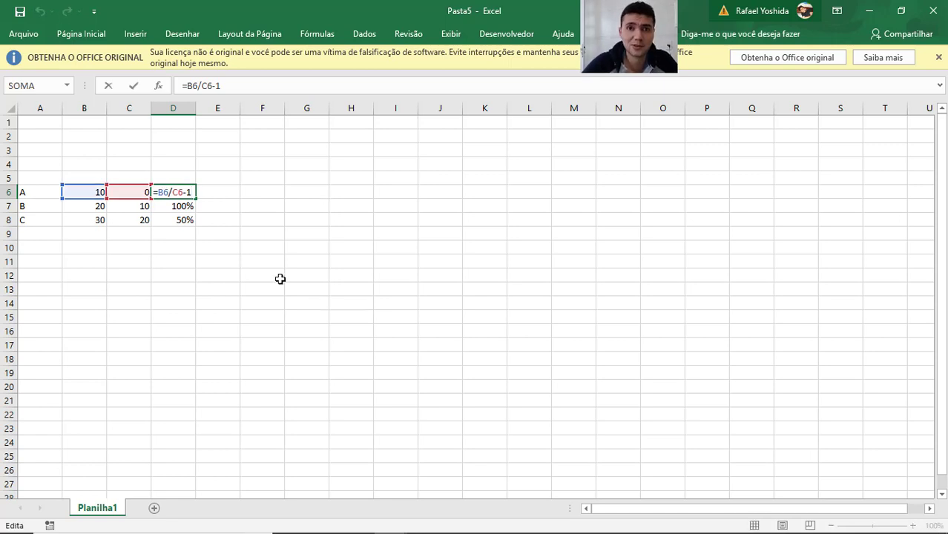
{"action": "key", "text": "Return"}
{"action": "key", "text": "Down"}
{"action": "key", "text": "Up"}
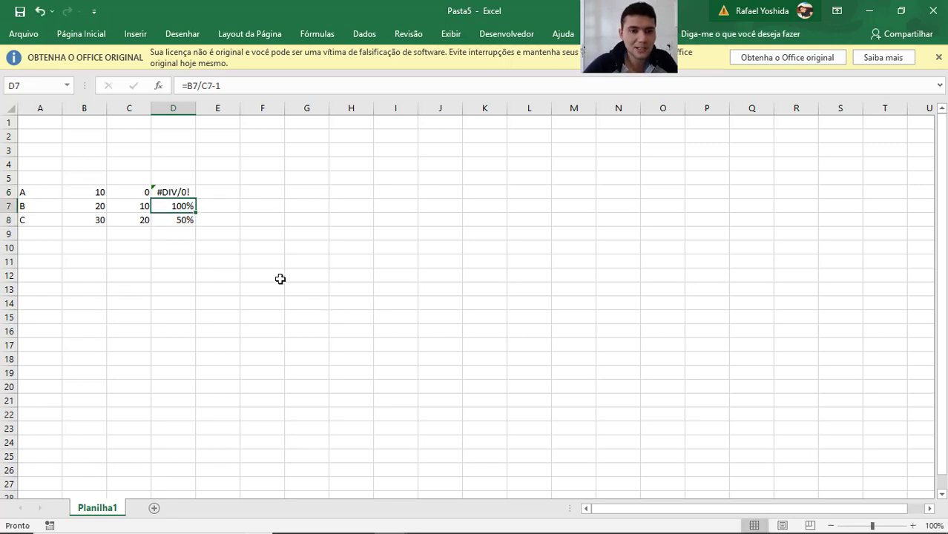
Switch to Qlik Sense and insert Sum(Expression1) before the existing above expression in the lower bar chart's measure.
{"action": "key", "text": "alt+Tab"}
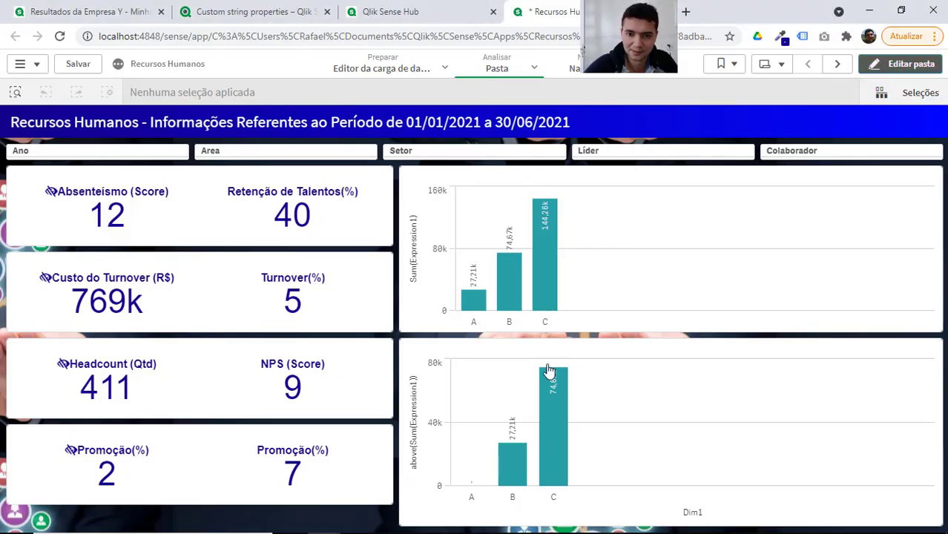
{"action": "double_click", "coordinate": [618, 356]}
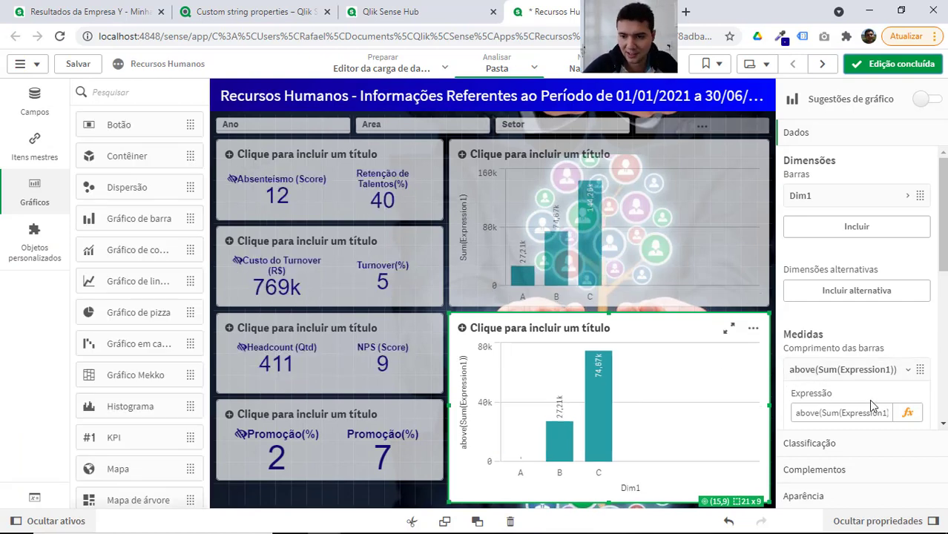
{"action": "left_click", "coordinate": [915, 421]}
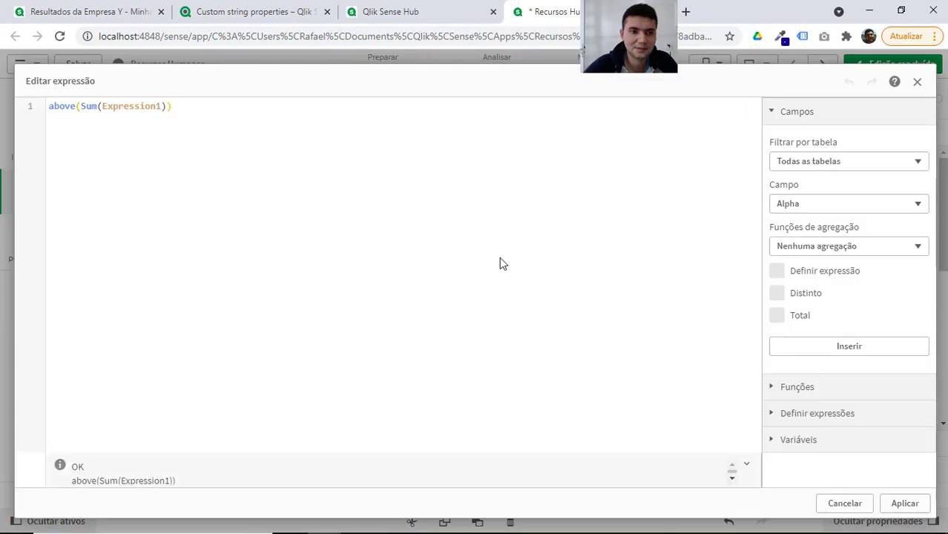
{"action": "key", "text": "Return"}
{"action": "key", "text": "Return"}
{"action": "key", "text": "Up"}
{"action": "key", "text": "Up"}
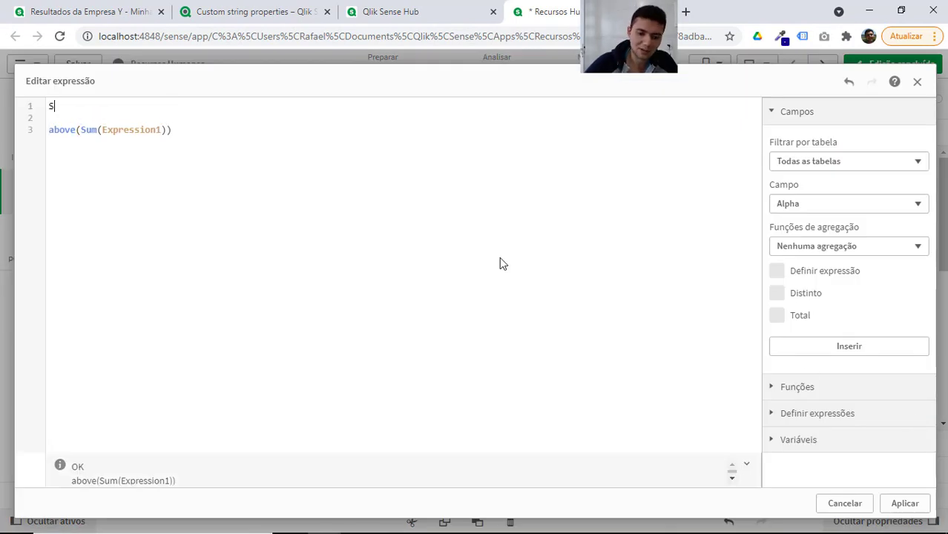
{"action": "type", "text": "Sum(ex"}
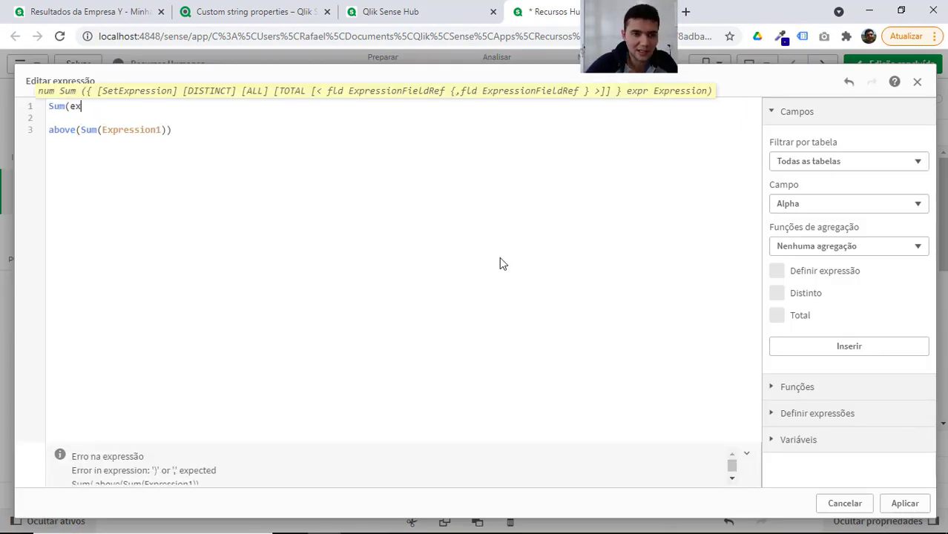
{"action": "key", "text": "Down"}
{"action": "key", "text": "Return"}
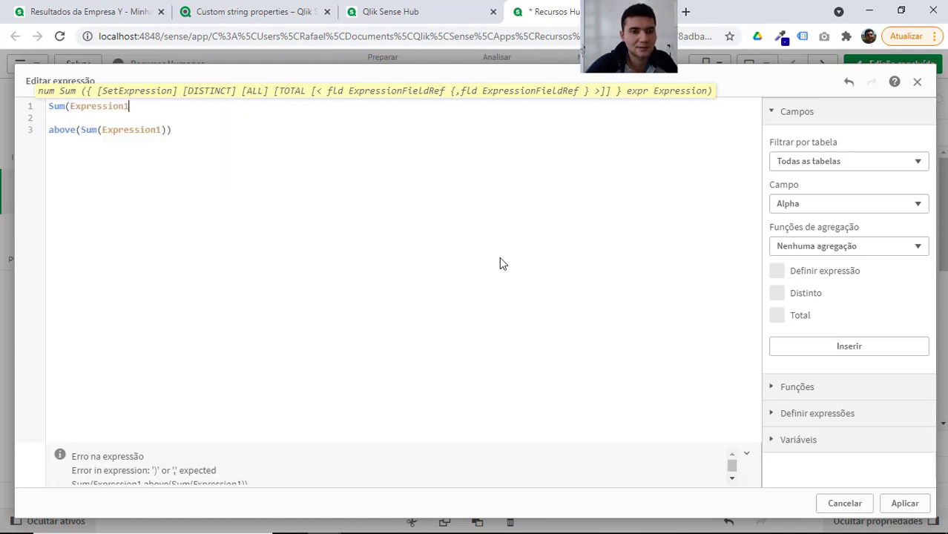
{"action": "type", "text": ")"}
Complete the measure as Sum(Expression1) / above(Sum(Expression1)) -1 and apply it to the lower chart.
{"action": "key", "text": "Return"}
{"action": "type", "text": "/"}
{"action": "key", "text": "Delete"}
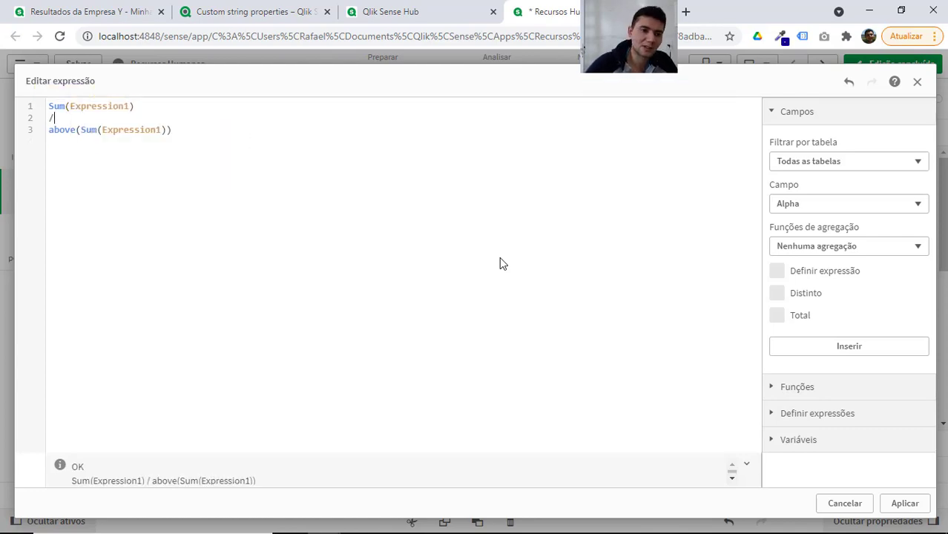
{"action": "key", "text": "Down"}
{"action": "key", "text": "End"}
{"action": "key", "text": "Return"}
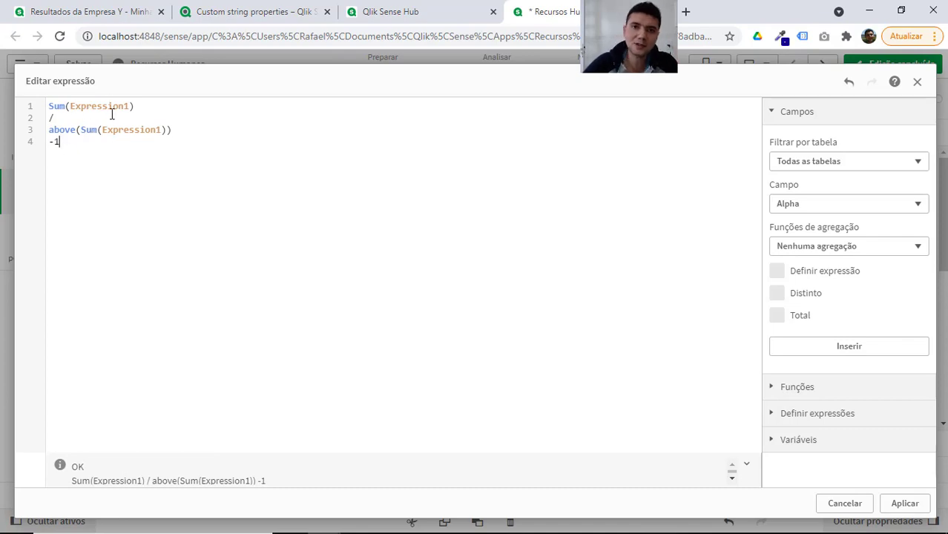
{"action": "left_click", "coordinate": [905, 503]}
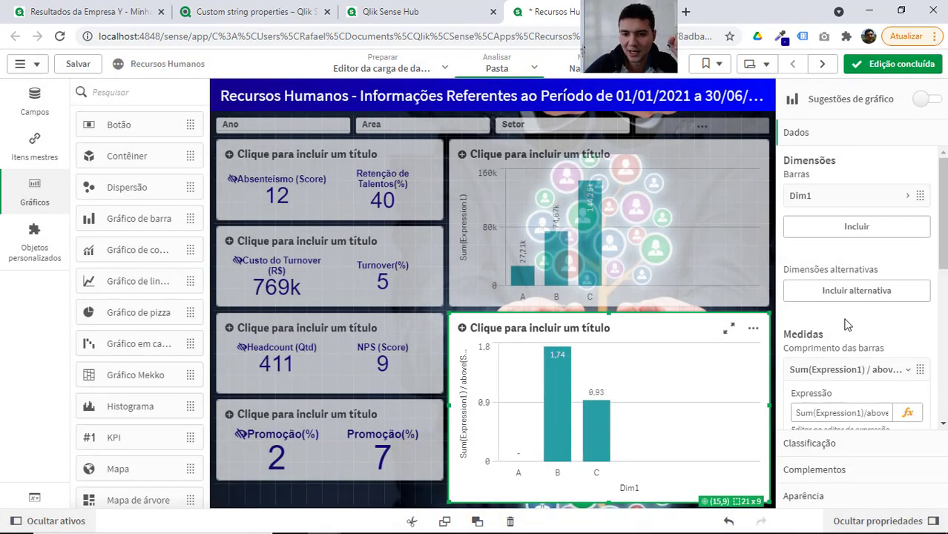
Set the lower chart's measure to the Número format with the 12,3% pattern and finish editing the sheet.
{"action": "scroll", "coordinate": [852, 367], "scroll_direction": "down", "scroll_amount": 2}
{"action": "scroll", "coordinate": [852, 367], "scroll_direction": "down", "scroll_amount": 6}
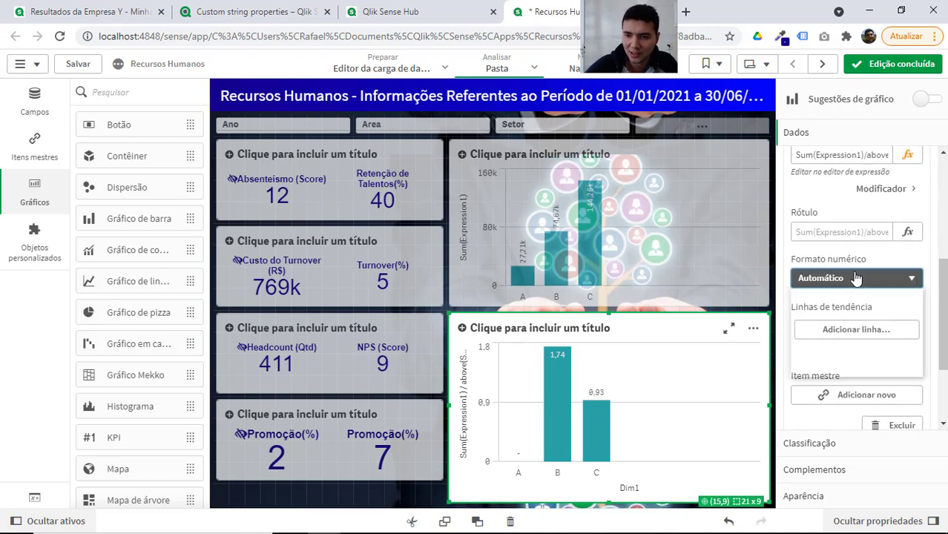
{"action": "left_click", "coordinate": [856, 277]}
{"action": "left_click", "coordinate": [832, 311]}
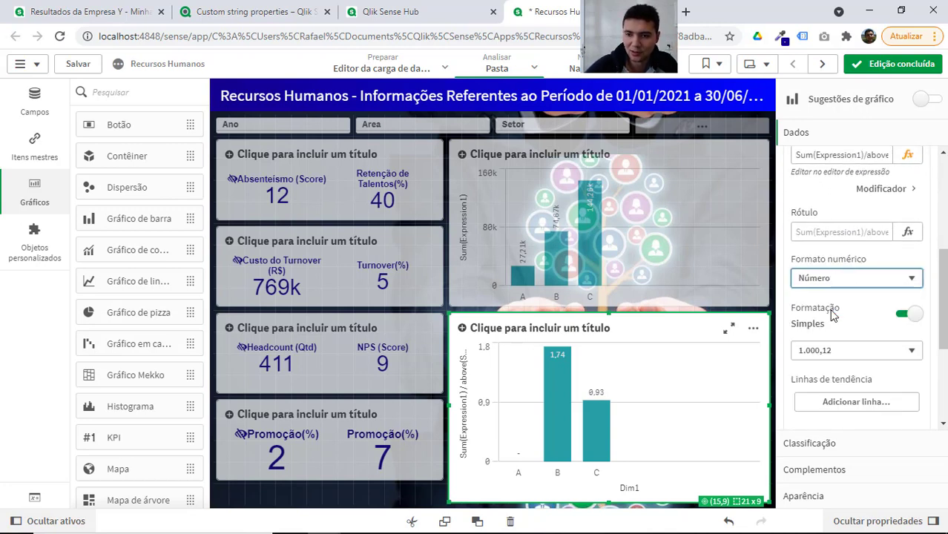
{"action": "left_click", "coordinate": [839, 352]}
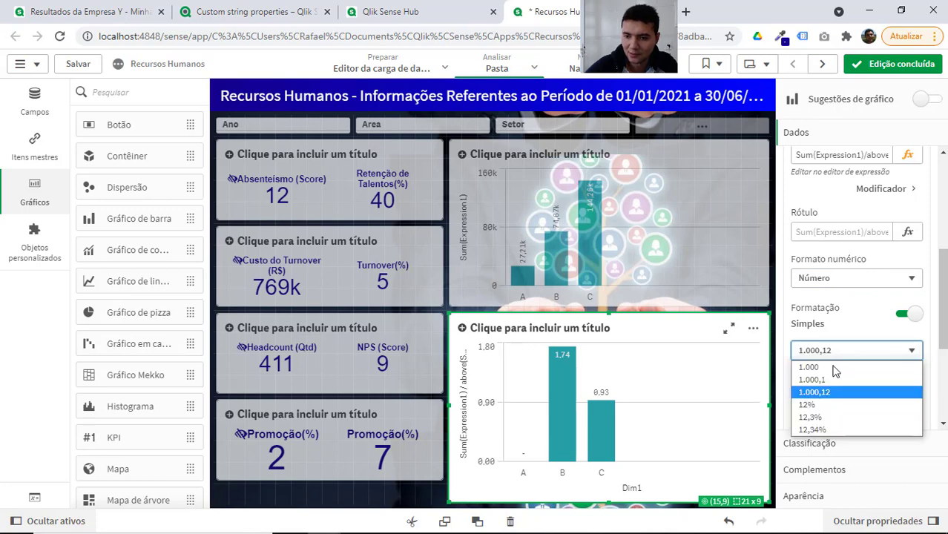
{"action": "left_click", "coordinate": [821, 420]}
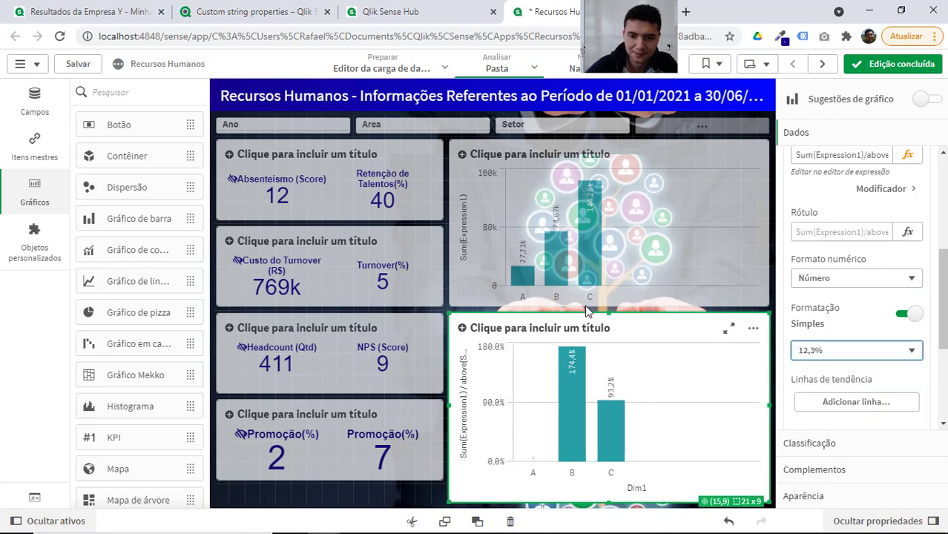
{"action": "left_click", "coordinate": [859, 72]}
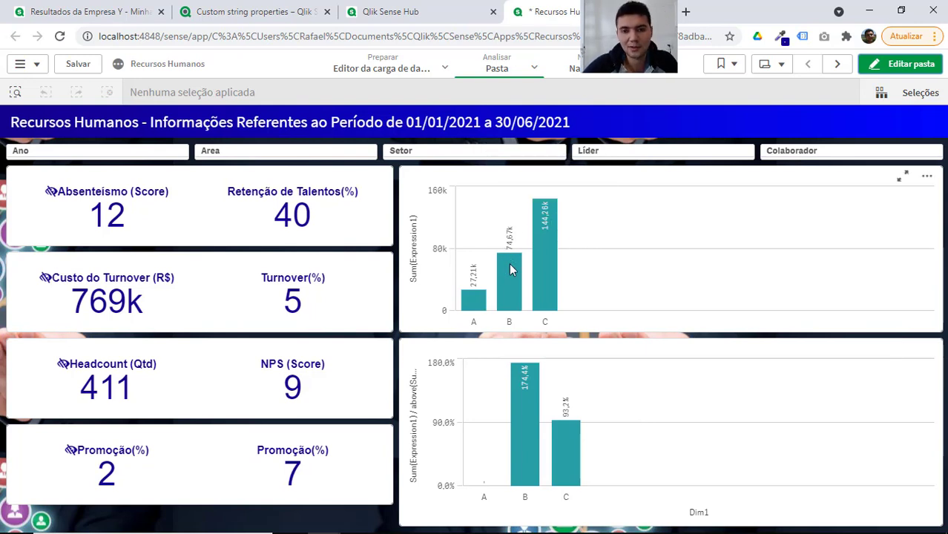
{"action": "mouse_move", "coordinate": [510, 270]}
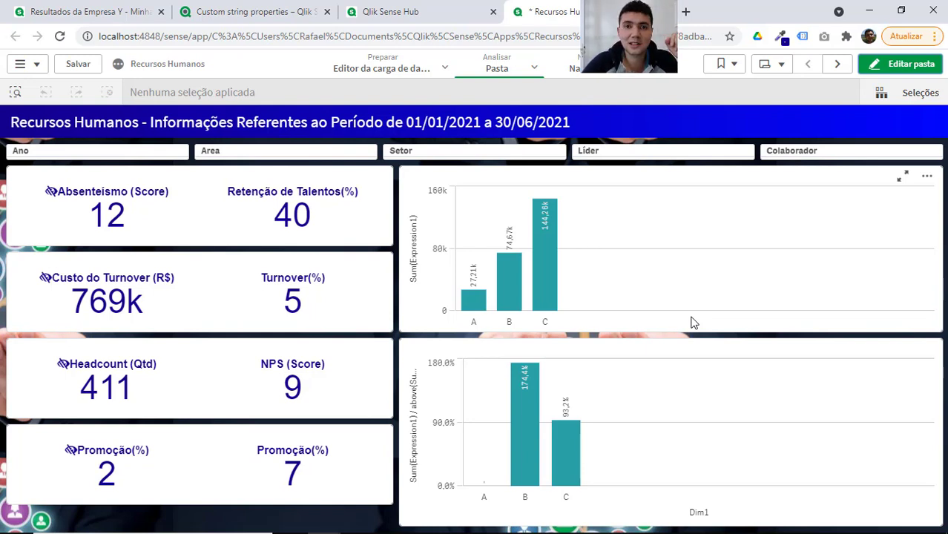
Reopen the sheet for editing and give the lower bar chart custom Dim1 sorting, with alphabetical order set to Decrescente.
{"action": "left_click", "coordinate": [898, 73]}
{"action": "left_click", "coordinate": [536, 327]}
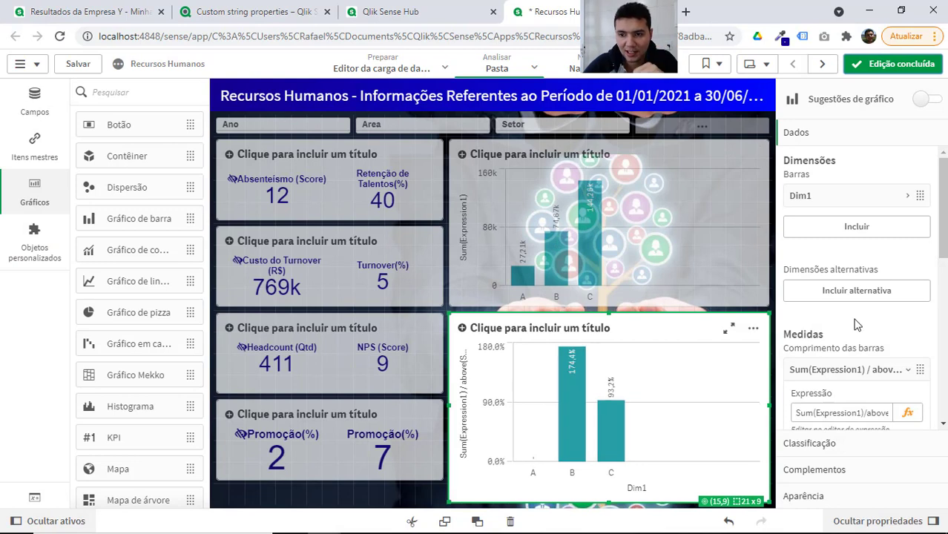
{"action": "left_click", "coordinate": [832, 373]}
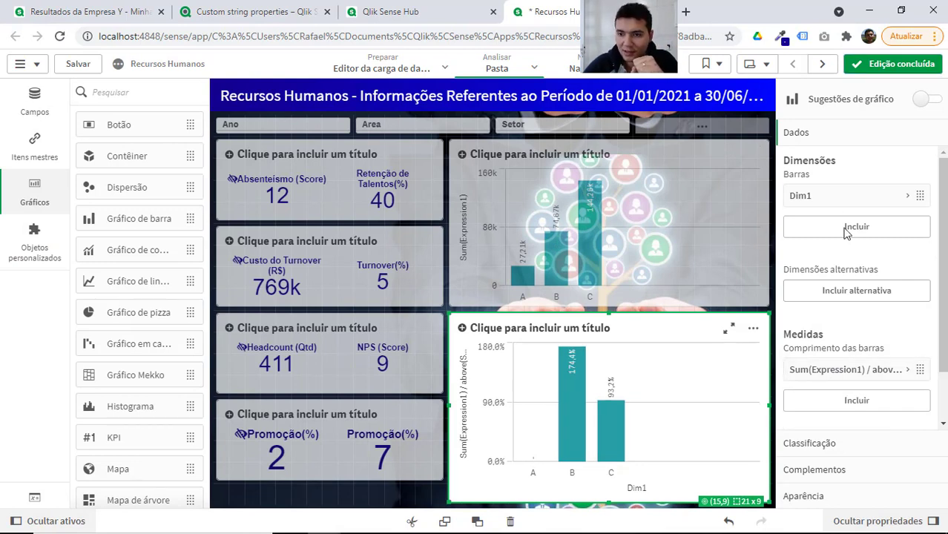
{"action": "left_click", "coordinate": [821, 444]}
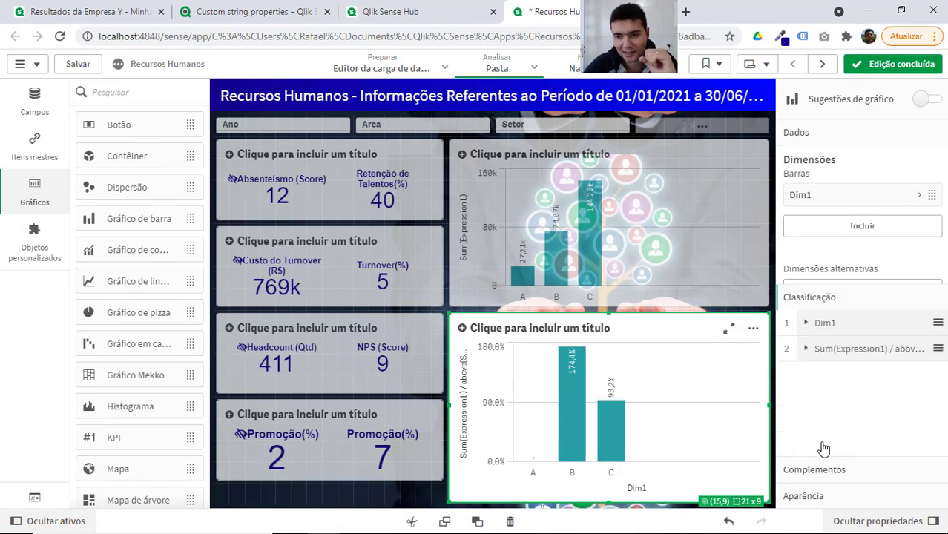
{"action": "left_click", "coordinate": [852, 187]}
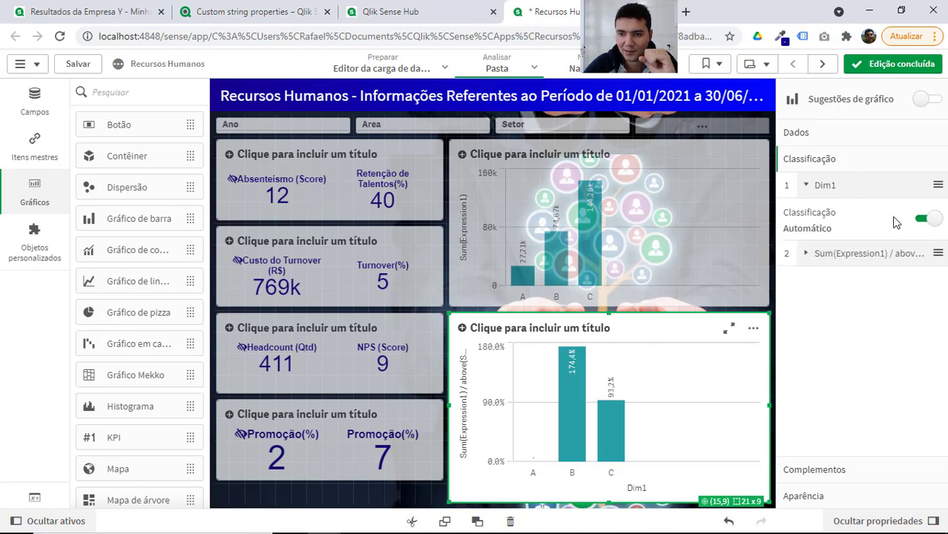
{"action": "left_click", "coordinate": [925, 221]}
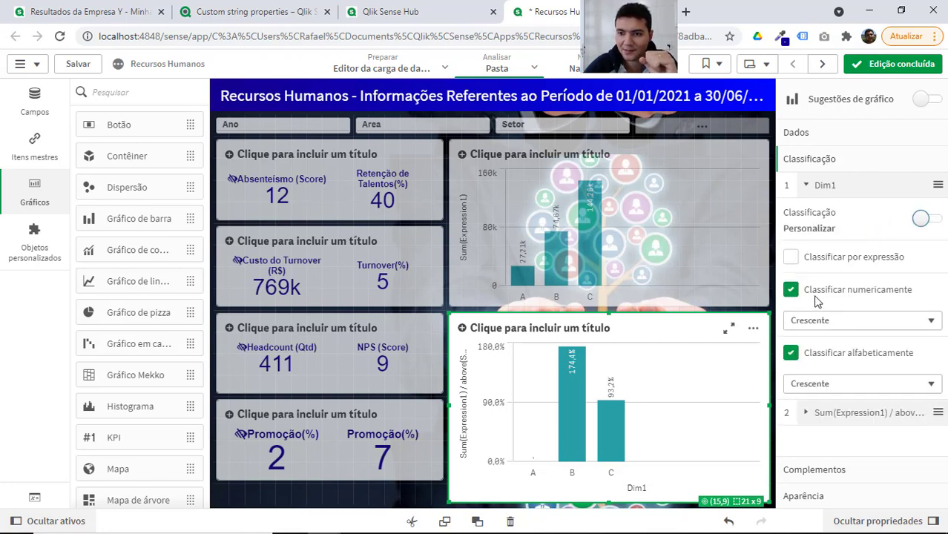
{"action": "left_click", "coordinate": [830, 330]}
{"action": "left_click", "coordinate": [830, 330]}
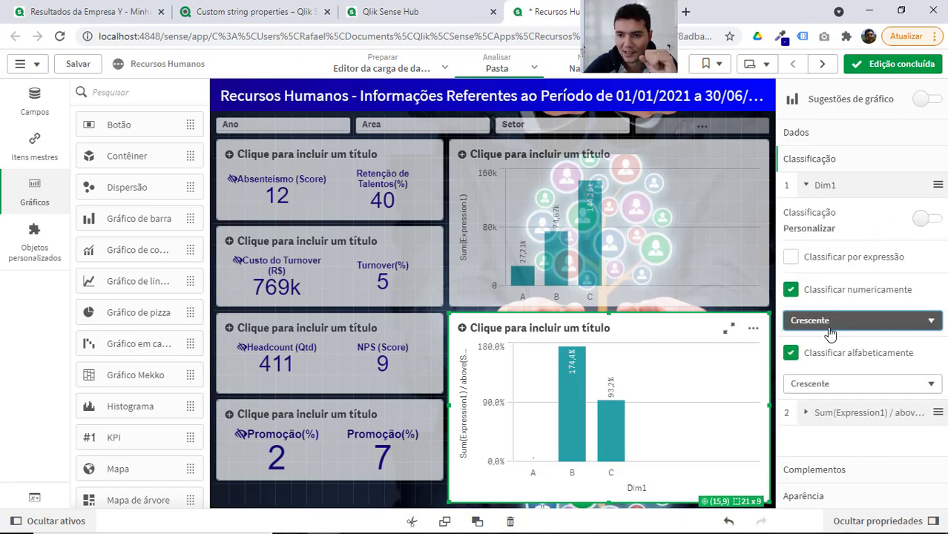
{"action": "left_click", "coordinate": [814, 387]}
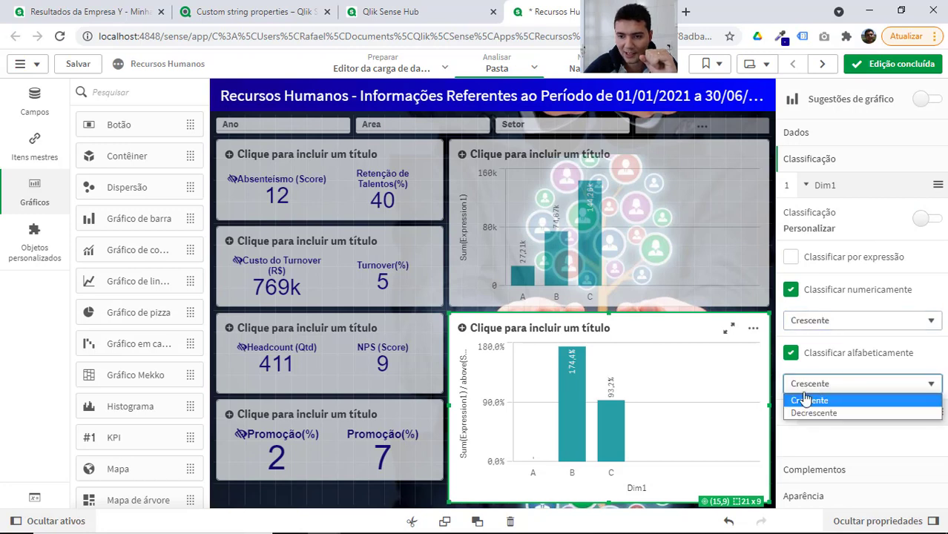
{"action": "left_click", "coordinate": [807, 418]}
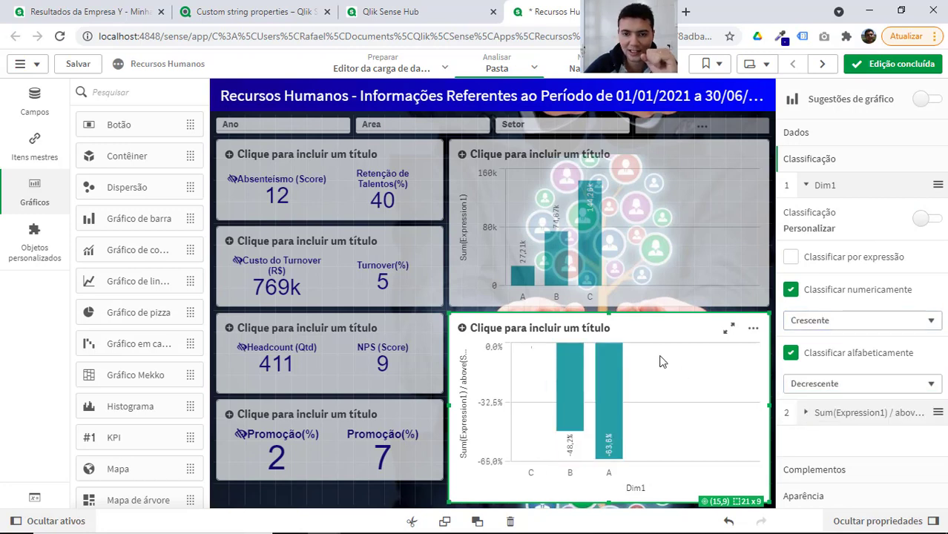
Give the upper bar chart custom Dim1 sorting with alphabetical order set to Decrescente, and finish editing the sheet.
{"action": "left_click", "coordinate": [651, 265]}
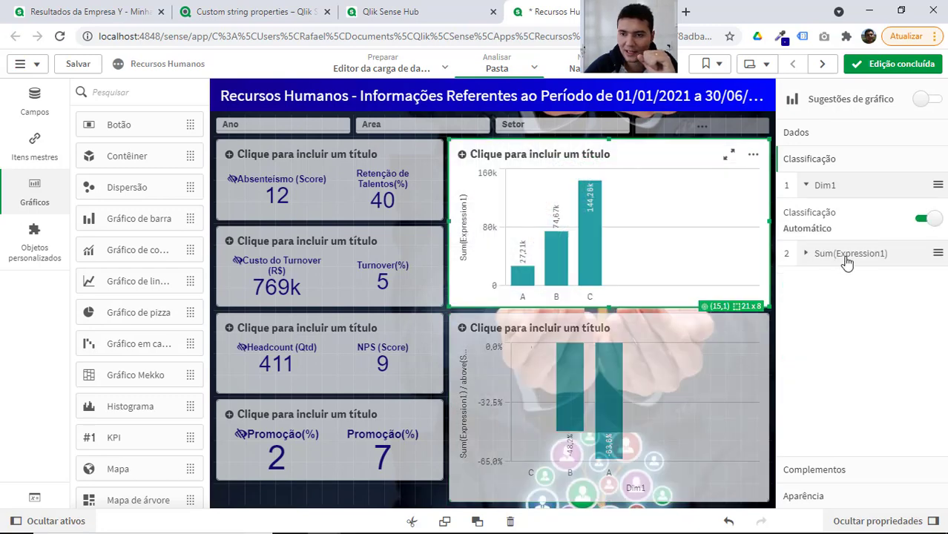
{"action": "left_click", "coordinate": [921, 220]}
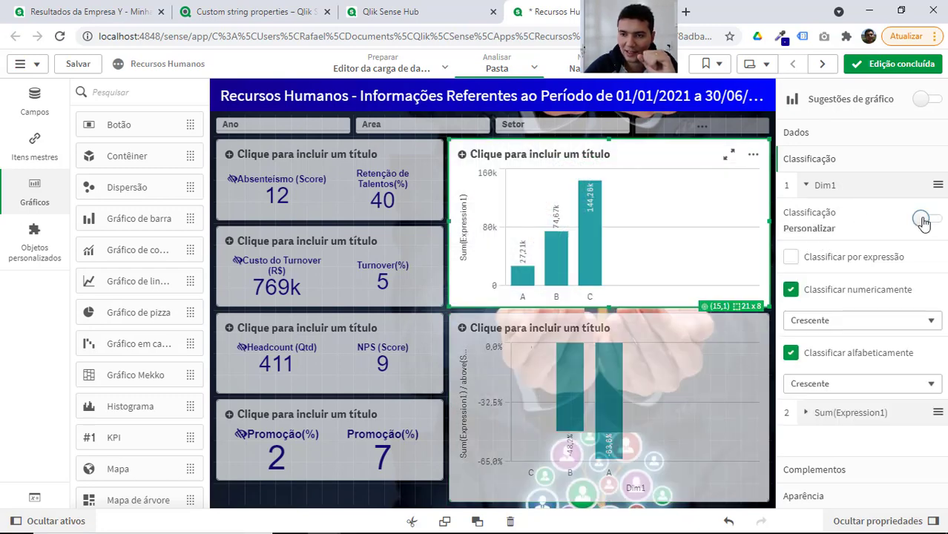
{"action": "left_click", "coordinate": [816, 387]}
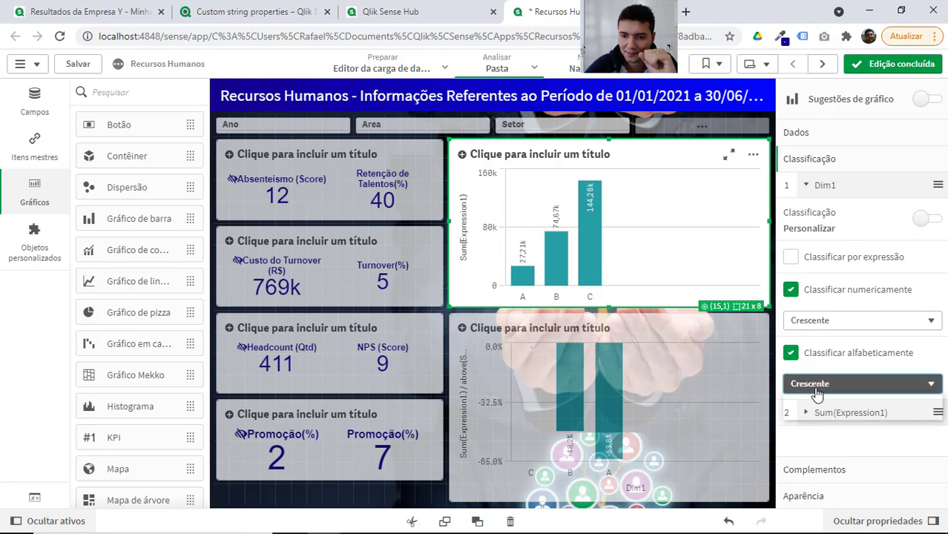
{"action": "left_click", "coordinate": [816, 415]}
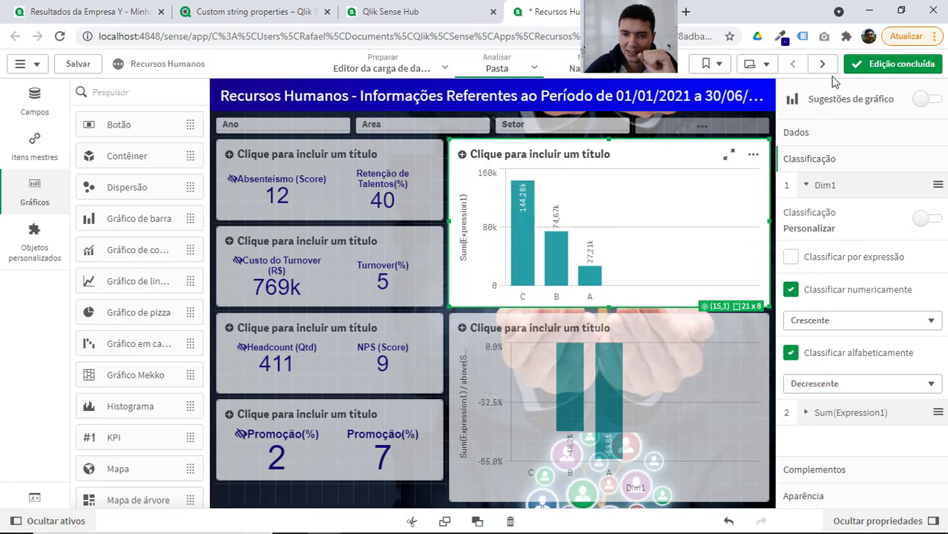
{"action": "left_click", "coordinate": [895, 65]}
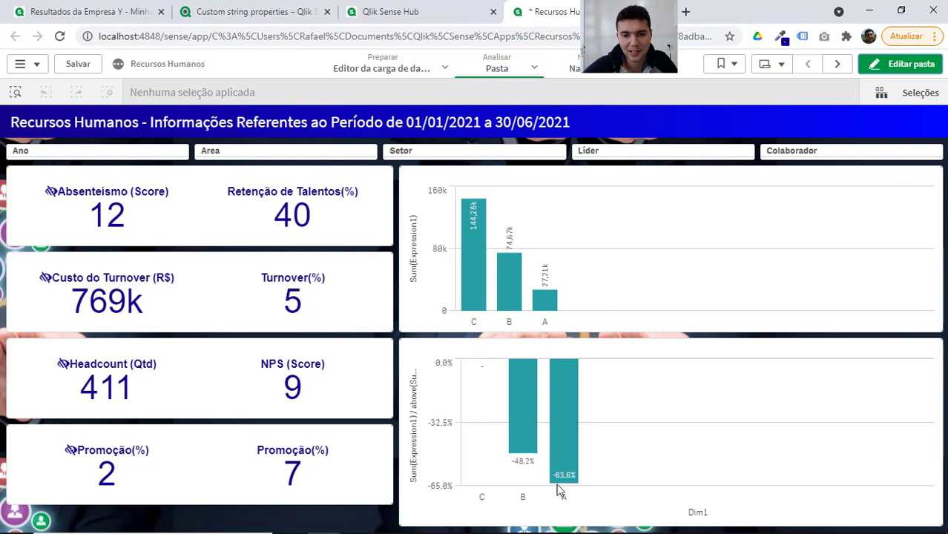
{"action": "mouse_move", "coordinate": [472, 225]}
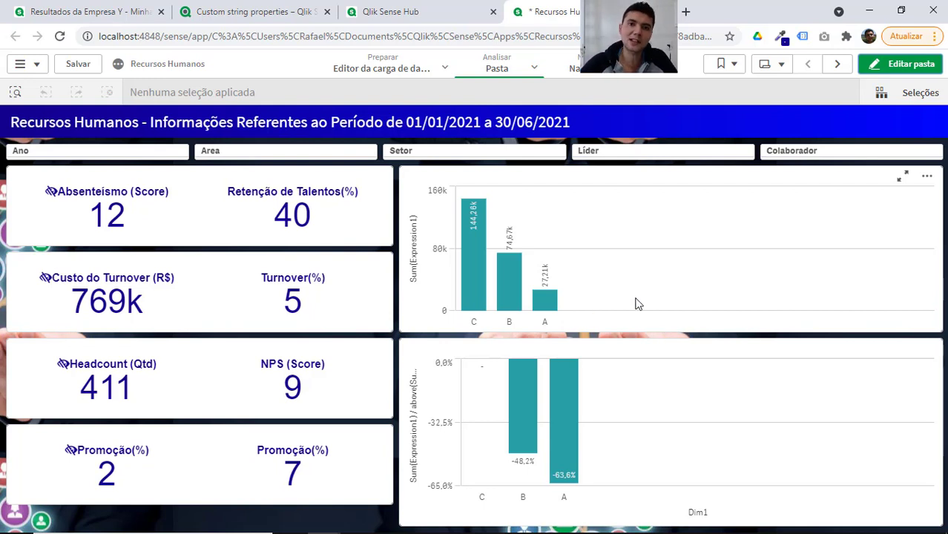
Switch to the Pasta5 workbook in Excel and enter the categories C, B and A in cells A10 to A12.
{"action": "key", "text": "alt+Tab"}
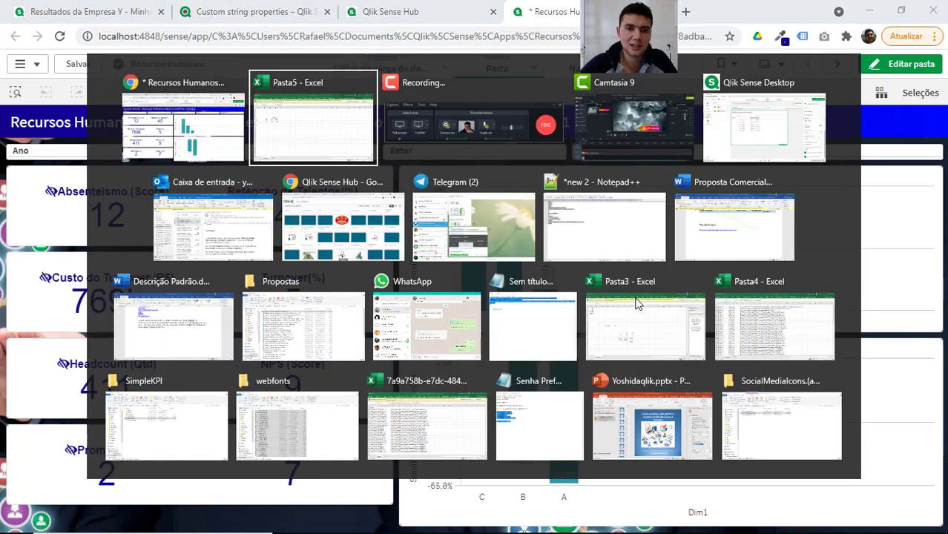
{"action": "key", "text": "Left"}
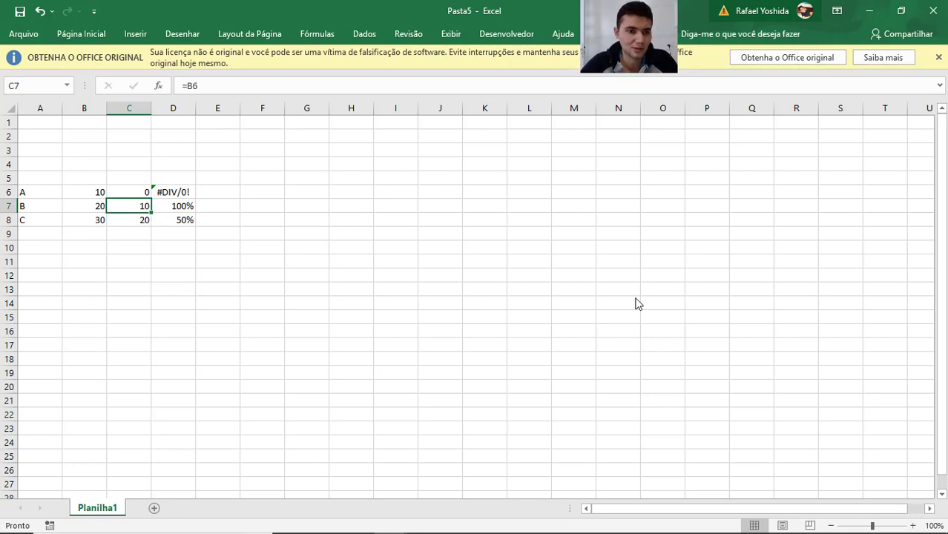
{"action": "key", "text": "Left"}
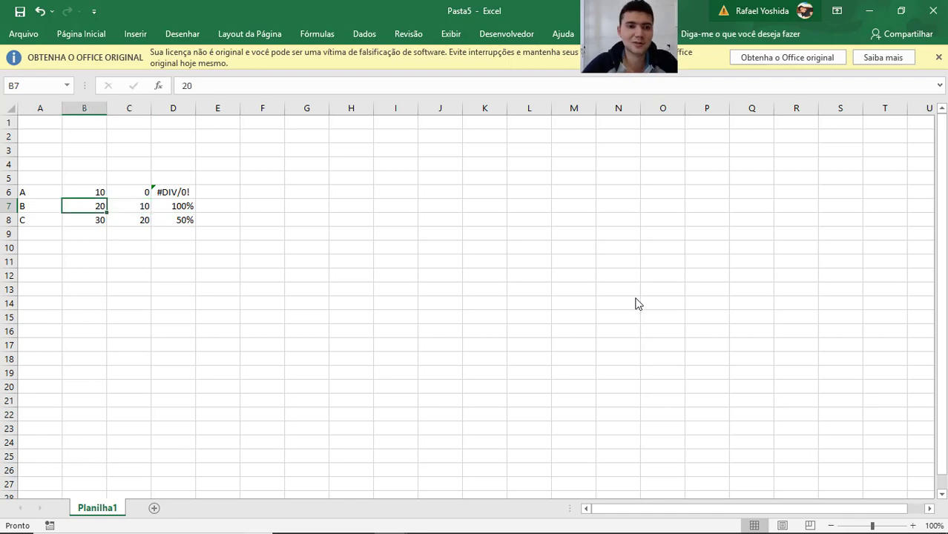
{"action": "key", "text": "Left"}
{"action": "key", "text": "Down"}
{"action": "key", "text": "Down"}
{"action": "key", "text": "Down"}
{"action": "key", "text": "Down"}
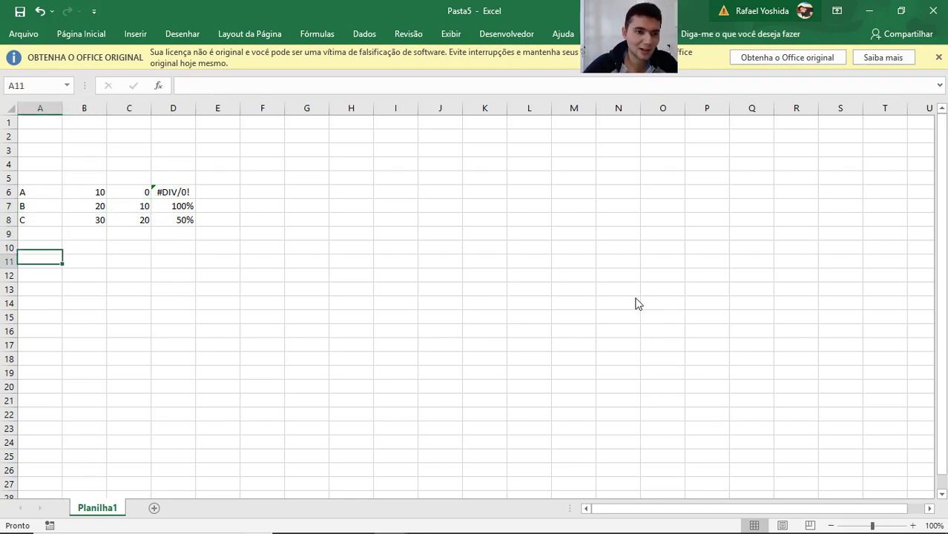
{"action": "key", "text": "Up"}
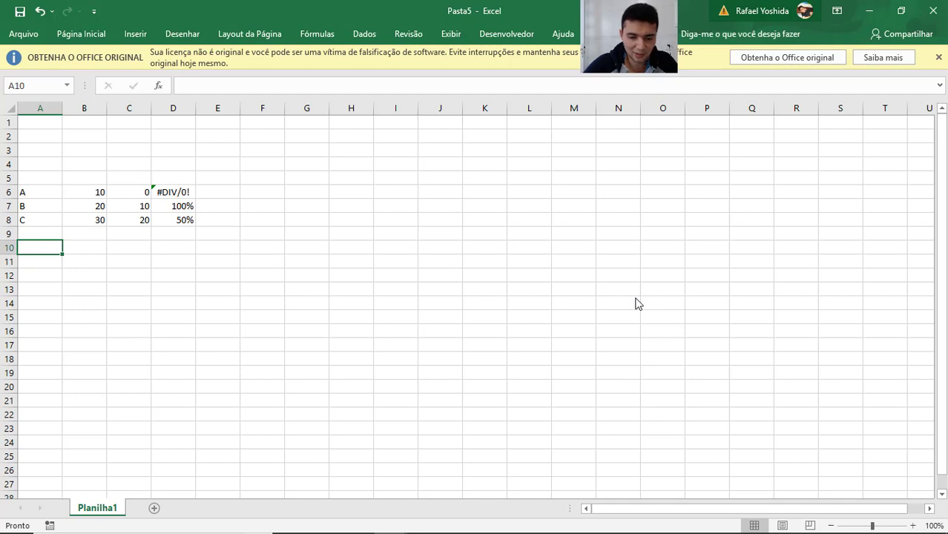
{"action": "type", "text": "C"}
{"action": "key", "text": "Return"}
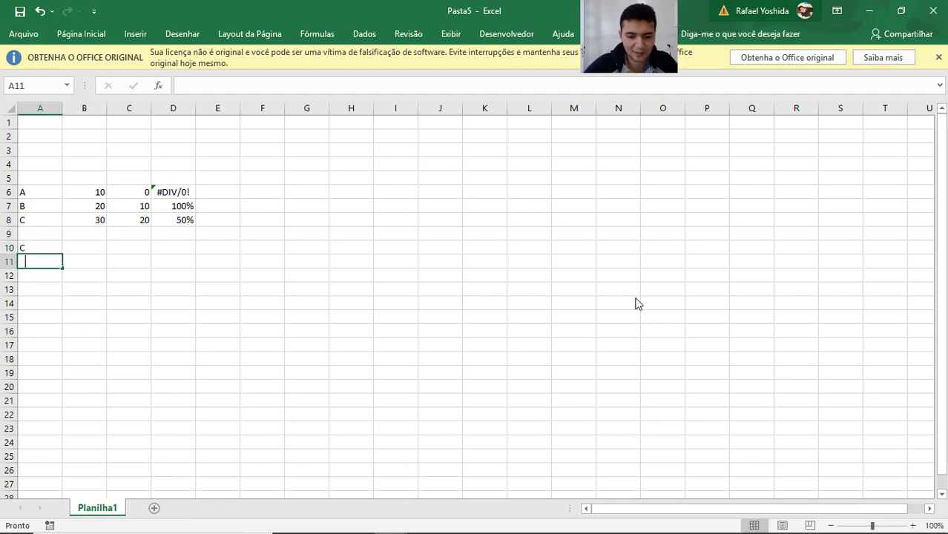
{"action": "type", "text": "B"}
{"action": "key", "text": "Return"}
{"action": "type", "text": "A"}
Enter the values 30, 20 and 10 in cells B10 to B12.
{"action": "key", "text": "Right"}
{"action": "key", "text": "Up"}
{"action": "key", "text": "Up"}
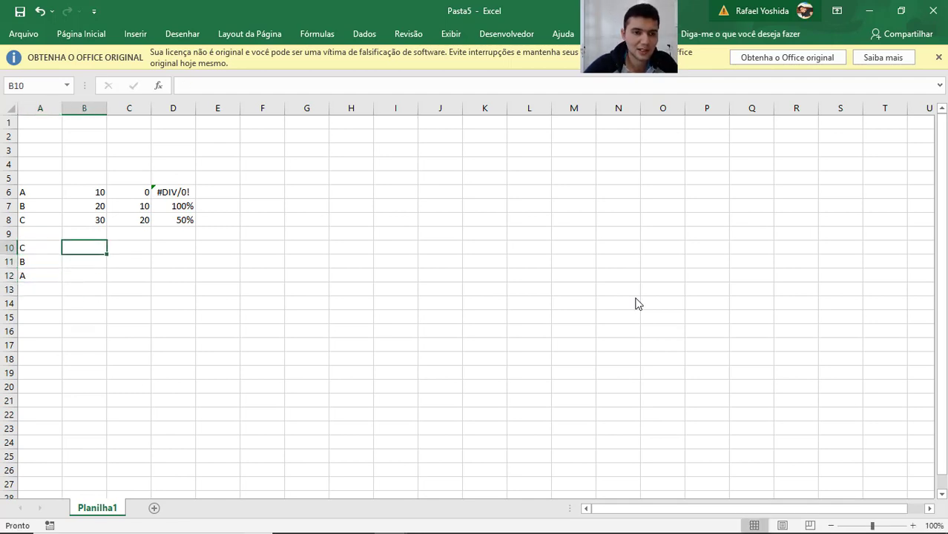
{"action": "type", "text": "30"}
{"action": "key", "text": "Return"}
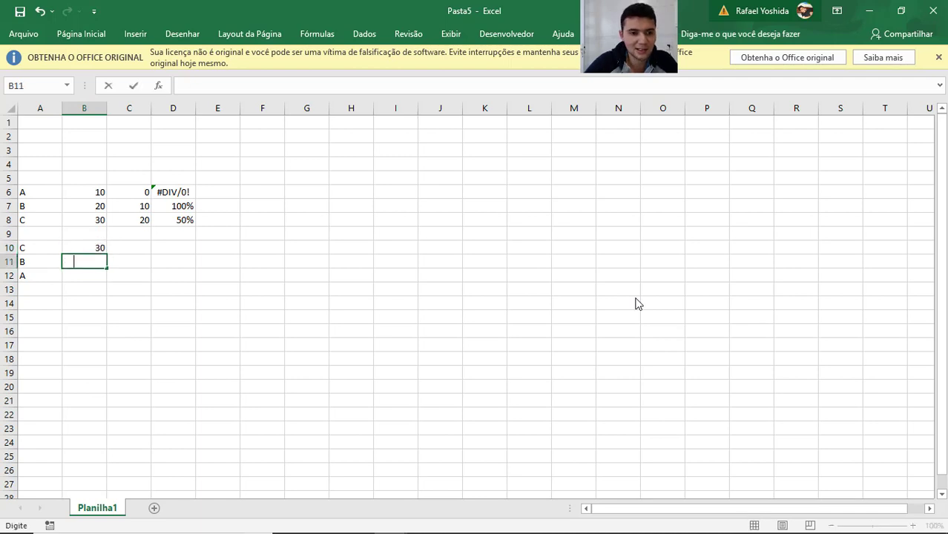
{"action": "type", "text": "20"}
{"action": "key", "text": "Return"}
{"action": "type", "text": "10"}
{"action": "key", "text": "Return"}
Copy the previous-value and growth formulas from C6:D8 into C10:D12 for the reversed categories.
{"action": "key", "text": "Right"}
{"action": "key", "text": "Up"}
{"action": "key", "text": "Up"}
{"action": "key", "text": "Up"}
{"action": "key", "text": "Up"}
{"action": "key", "text": "Up"}
{"action": "key", "text": "Up"}
{"action": "key", "text": "Up"}
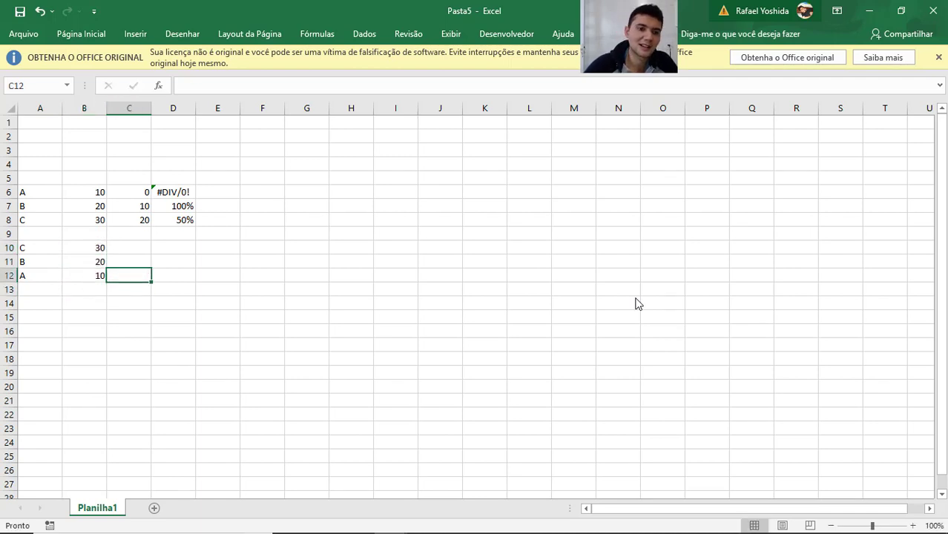
{"action": "key", "text": "shift+Right"}
{"action": "key", "text": "shift+Down"}
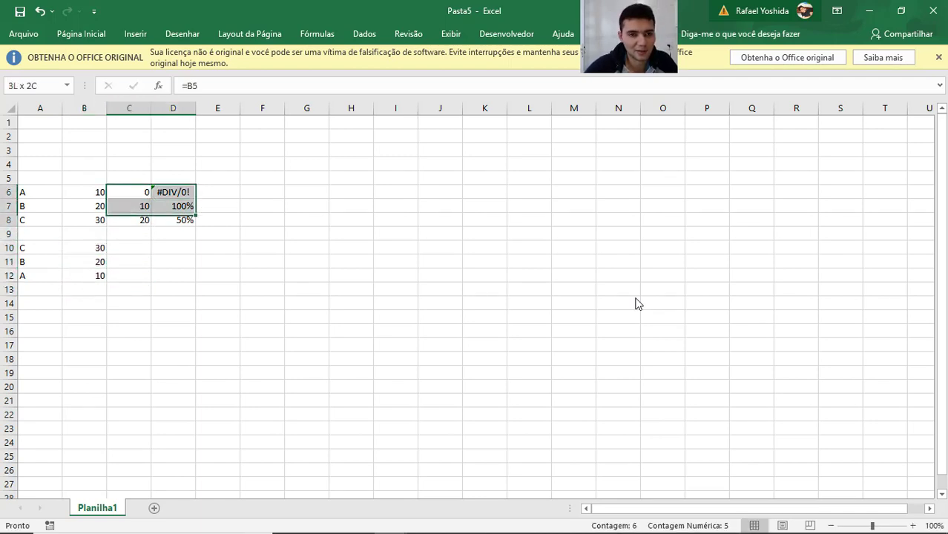
{"action": "key", "text": "shift+Down"}
{"action": "key", "text": "ctrl+c"}
{"action": "key", "text": "Down"}
{"action": "key", "text": "Down"}
{"action": "key", "text": "Down"}
{"action": "key", "text": "Down"}
{"action": "key", "text": "ctrl+v"}
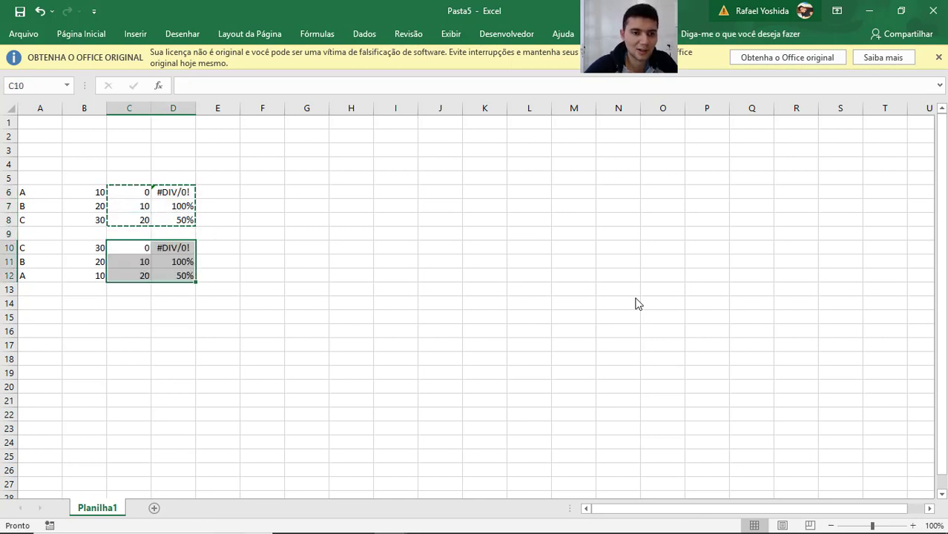
Inspect the copied growth formulas for B and A in column D.
{"action": "key", "text": "Down"}
{"action": "key", "text": "Escape"}
{"action": "key", "text": "Right"}
{"action": "key", "text": "Down"}
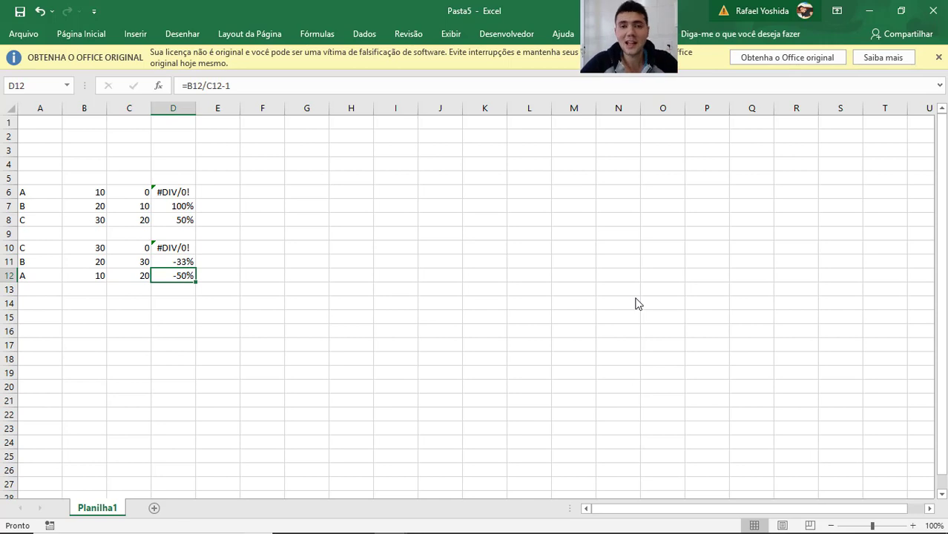
{"action": "left_click", "coordinate": [457, 333]}
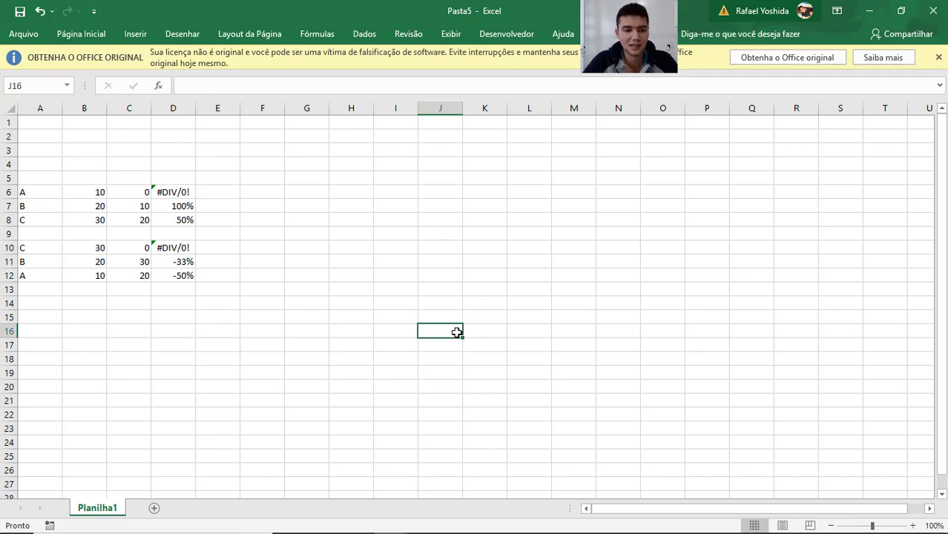
{"action": "left_click", "coordinate": [246, 394]}
{"action": "key", "text": "Home"}
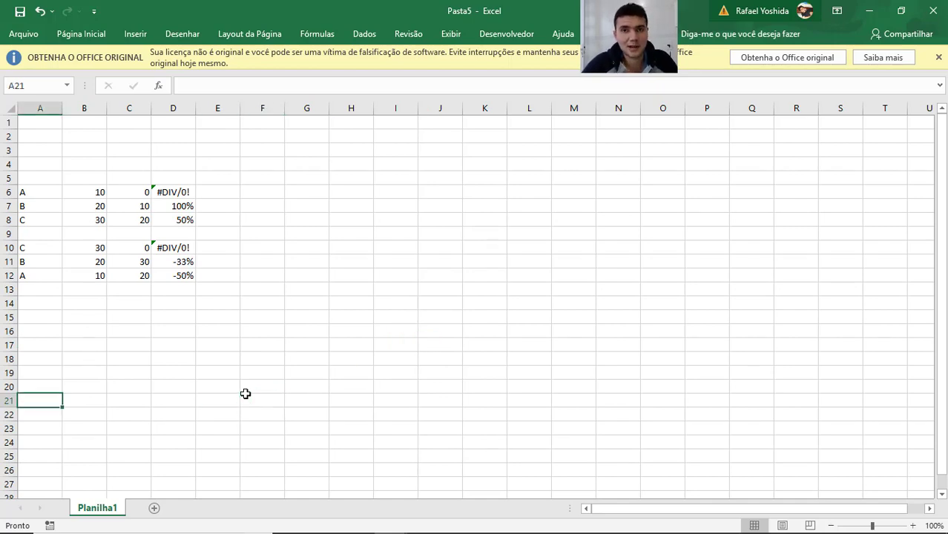
Switch back to Qlik Sense, reopen the sheet for editing and delete both bar charts.
{"action": "key", "text": "alt+Tab"}
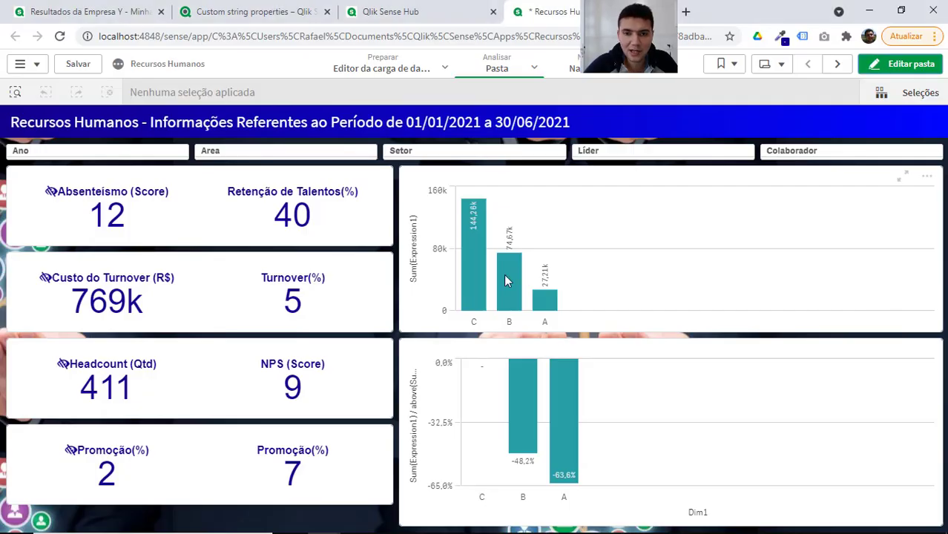
{"action": "left_click", "coordinate": [892, 69]}
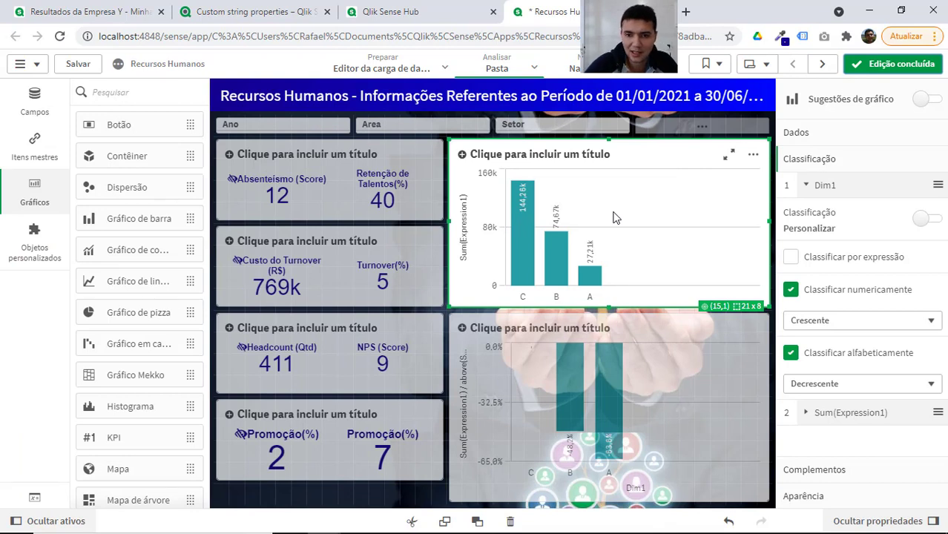
{"action": "left_click", "coordinate": [824, 190]}
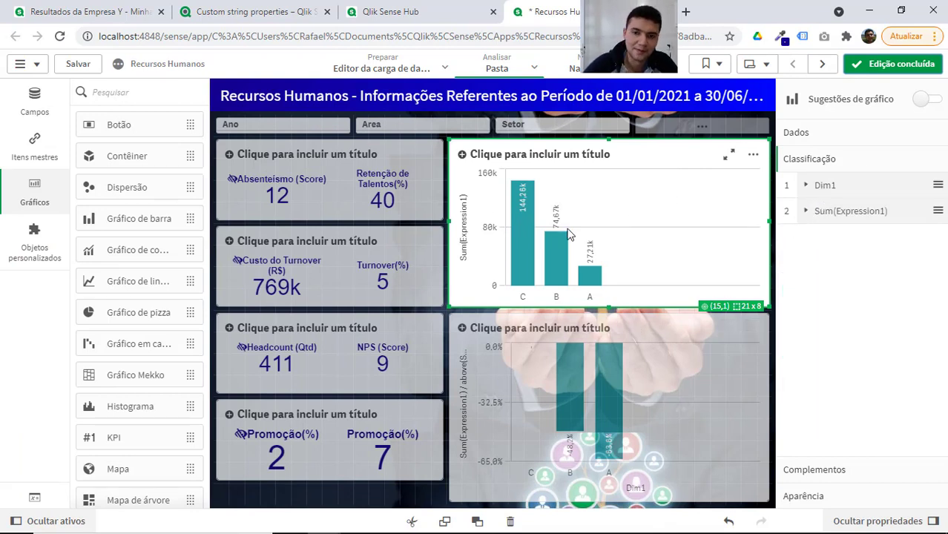
{"action": "key", "text": "Delete"}
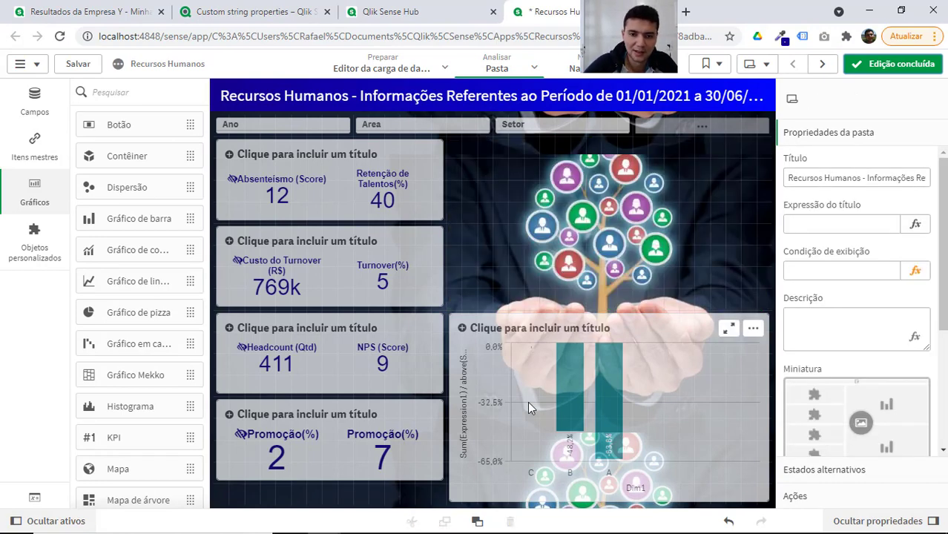
{"action": "key", "text": "ctrl+z"}
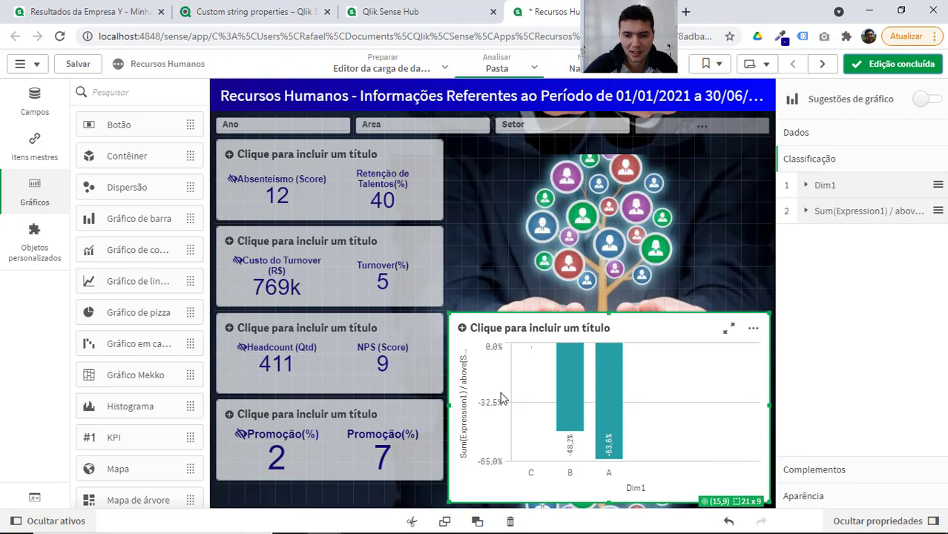
{"action": "key", "text": "Delete"}
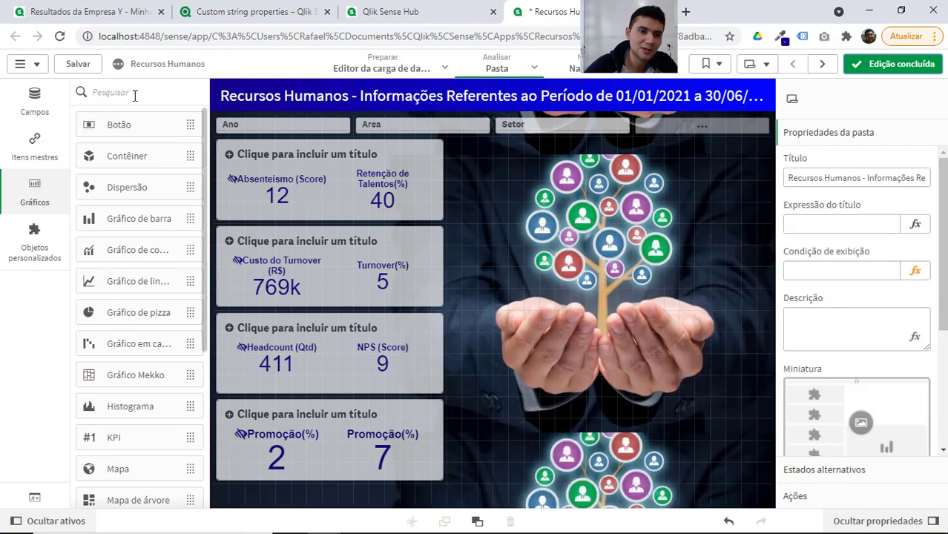
{"action": "left_click", "coordinate": [135, 93]}
{"action": "type", "text": "kpi"}
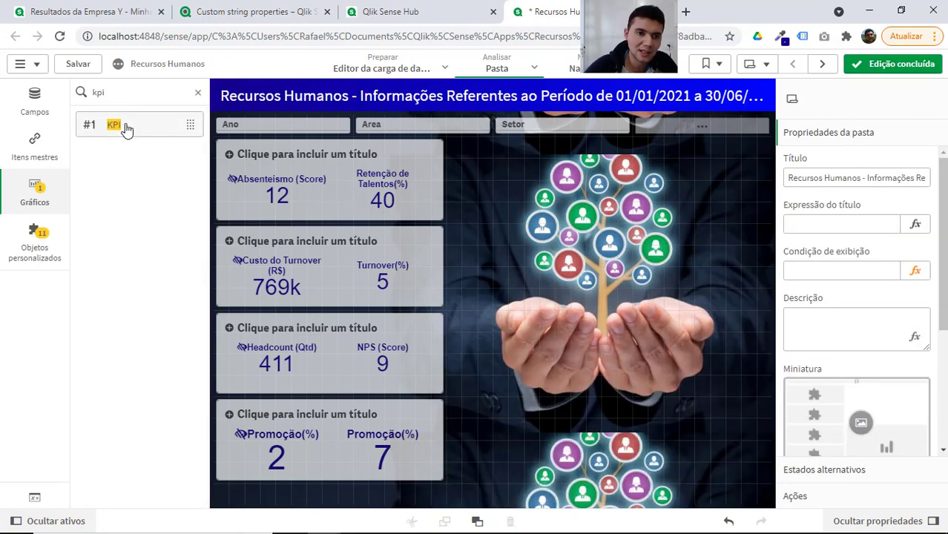
{"action": "left_click_drag", "start_coordinate": [126, 128], "coordinate": [620, 265]}
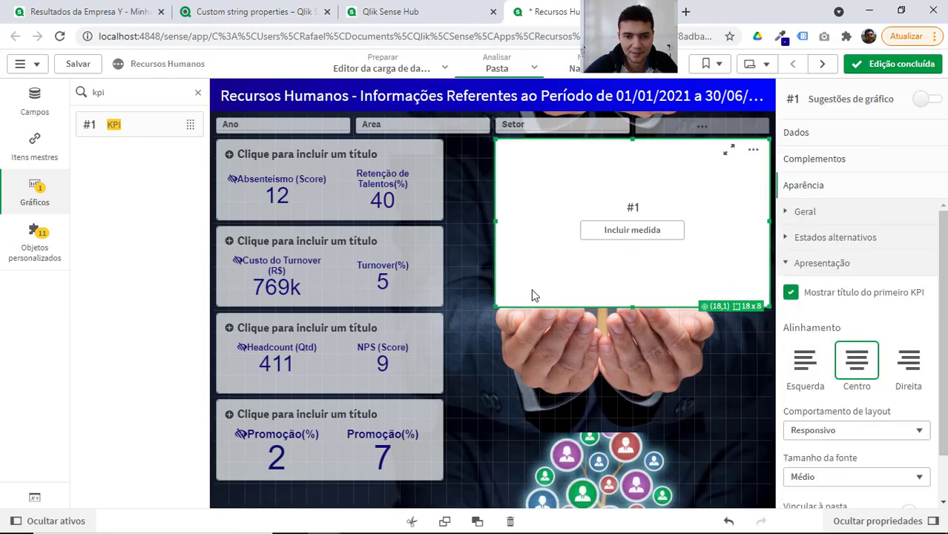
Undo the KPI insertion and the deletion of both bar charts.
{"action": "key", "text": "ctrl+z"}
{"action": "key", "text": "ctrl+z"}
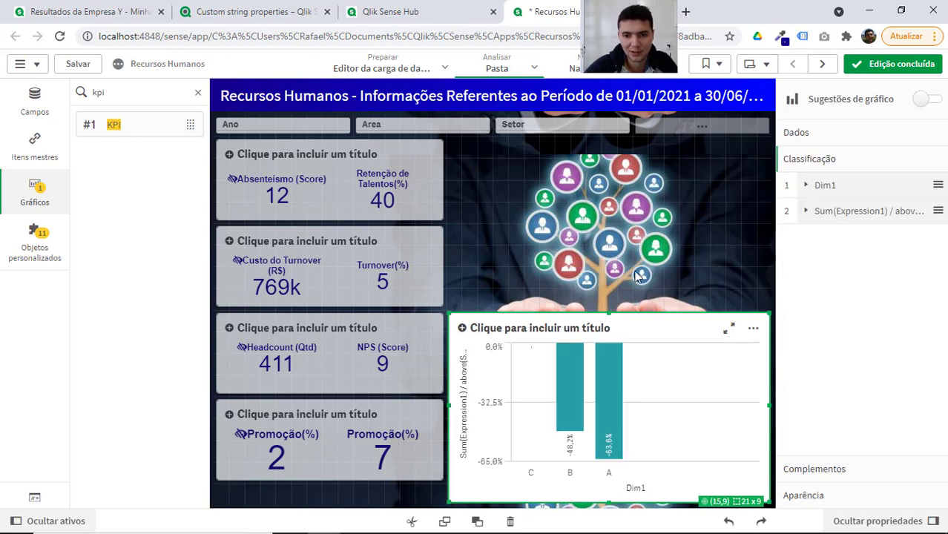
{"action": "left_click", "coordinate": [605, 247]}
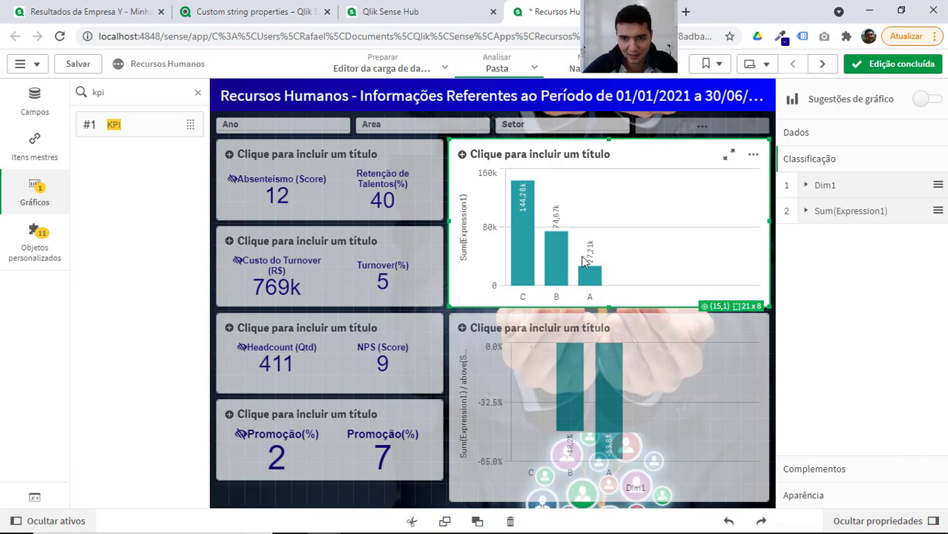
Edit the lower bar chart's measure expression, removing the above() wrapper around the denominator Sum(Expression1).
{"action": "left_click", "coordinate": [658, 406]}
{"action": "left_click", "coordinate": [865, 221]}
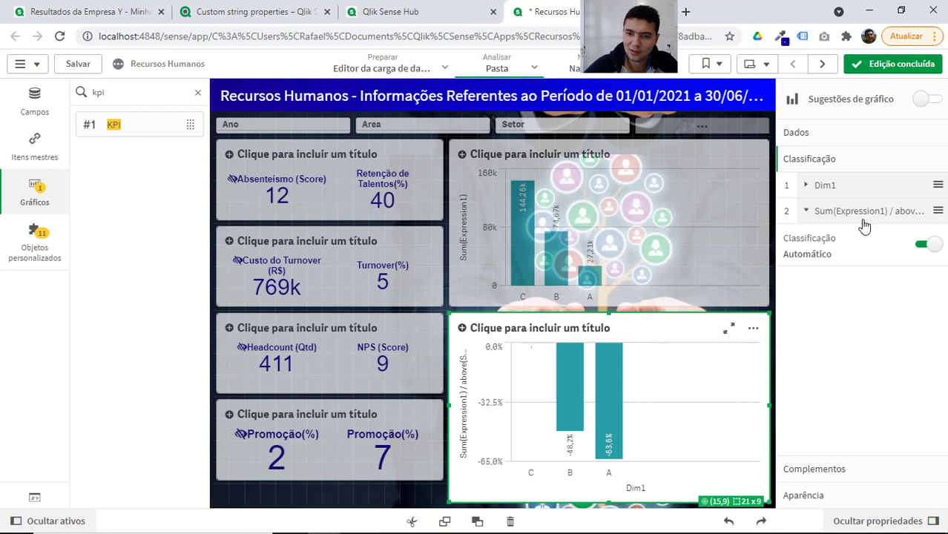
{"action": "left_click", "coordinate": [824, 136]}
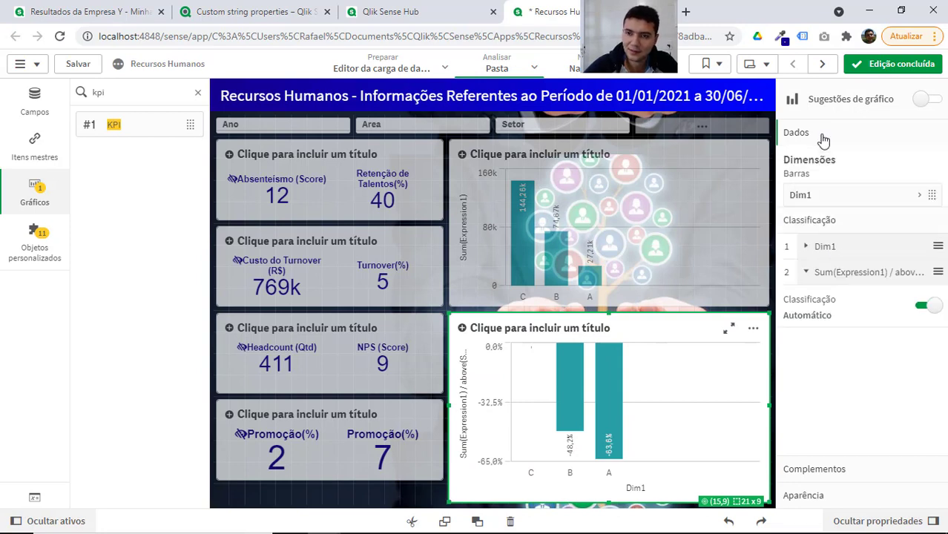
{"action": "left_click", "coordinate": [843, 371]}
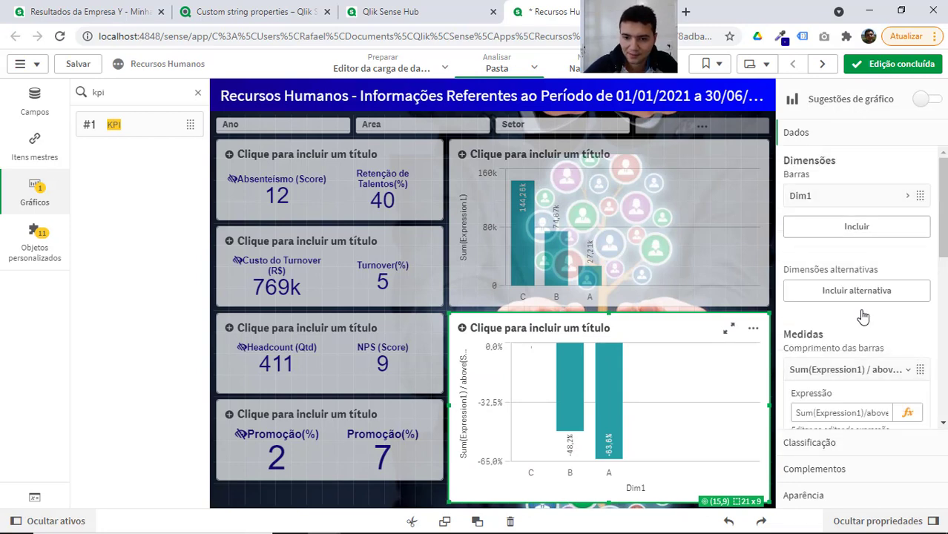
{"action": "left_click", "coordinate": [909, 414]}
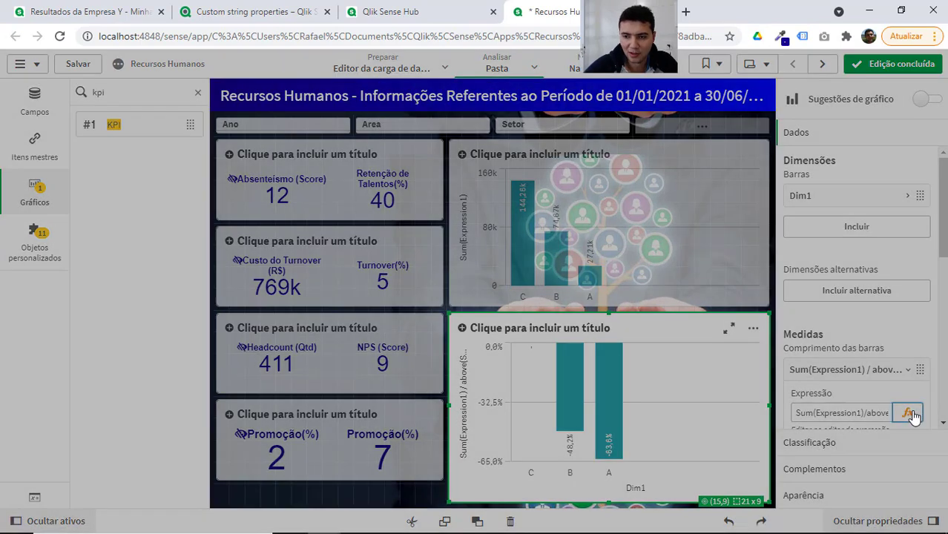
{"action": "left_click", "coordinate": [81, 133]}
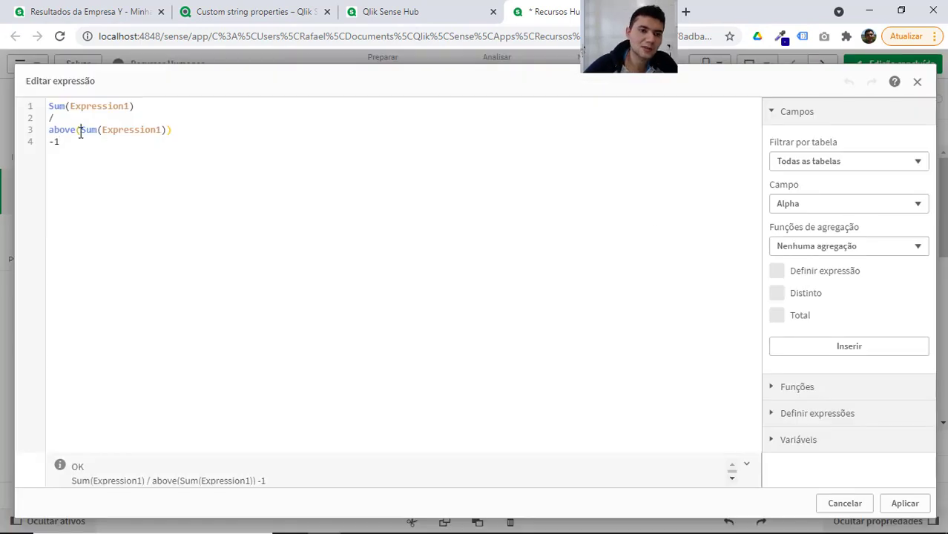
{"action": "key", "text": "shift+Home"}
{"action": "key", "text": "BackSpace"}
{"action": "key", "text": "End"}
{"action": "key", "text": "BackSpace"}
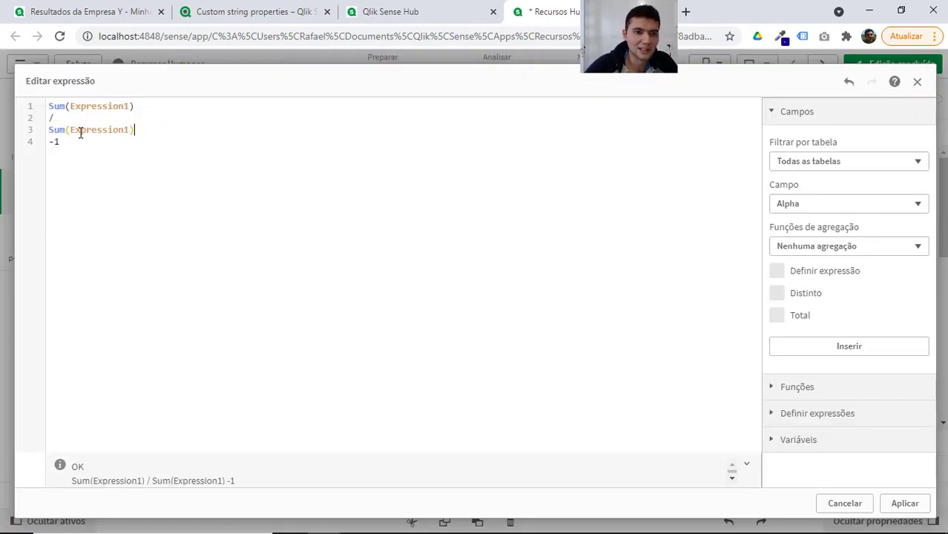
Set off the denominator Sum(Expression1) with one blank line above it and two below it.
{"action": "key", "text": "Home"}
{"action": "key", "text": "Return"}
{"action": "key", "text": "Down"}
{"action": "key", "text": "Return"}
{"action": "key", "text": "Return"}
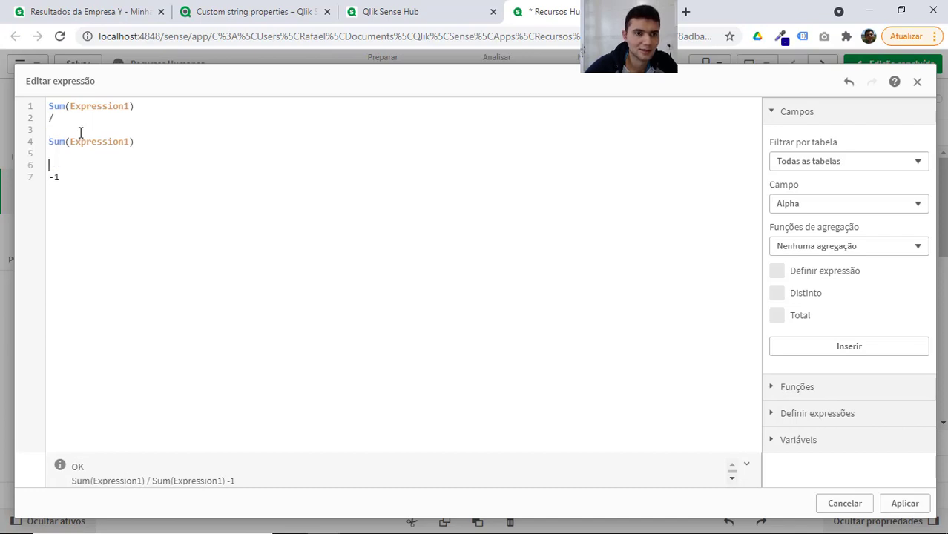
Add the Total qualifier before Expression1 inside the denominator's Sum.
{"action": "key", "text": "Up"}
{"action": "key", "text": "Up"}
{"action": "key", "text": "Right"}
{"action": "key", "text": "Right"}
{"action": "key", "text": "Right"}
{"action": "key", "text": "Right"}
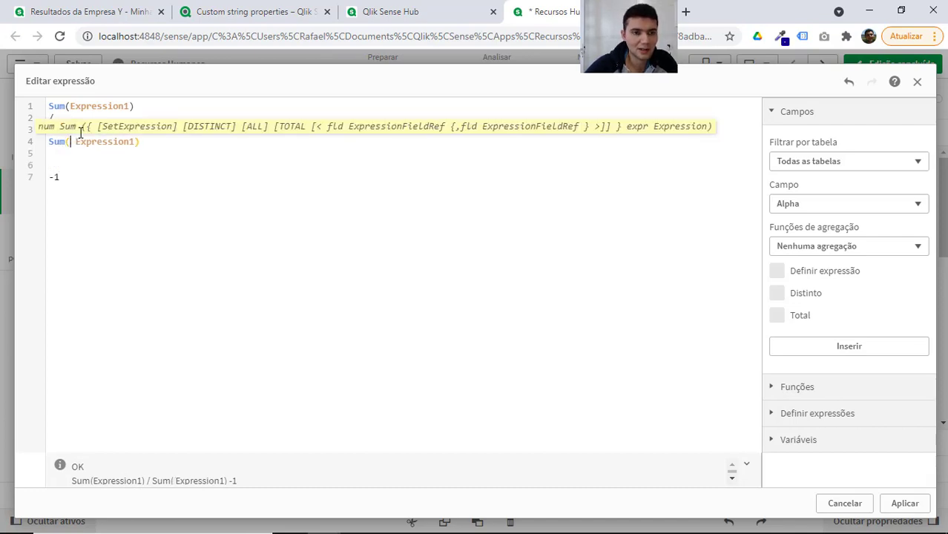
{"action": "type", "text": "Total"}
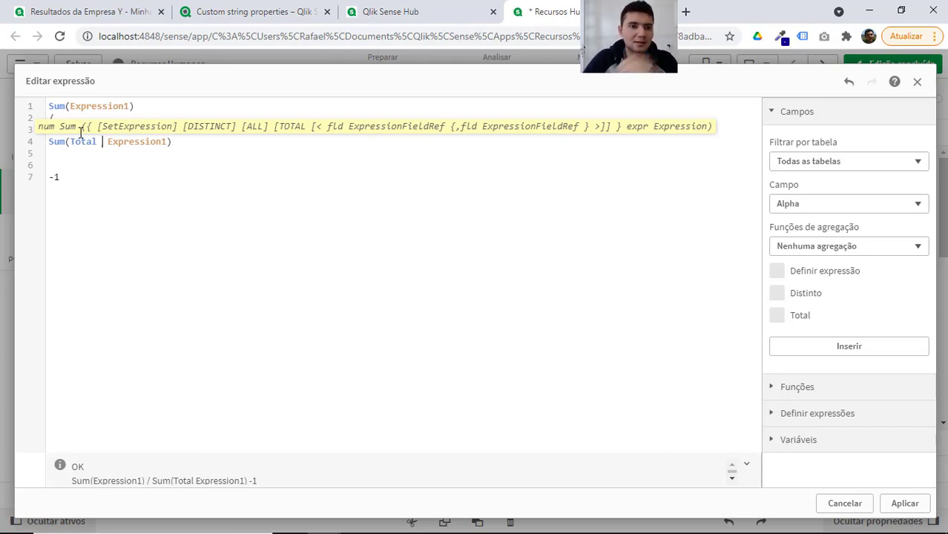
Insert the set expression {<Dim1={'A'}>} after Total in the denominator and apply the edited measure.
{"action": "type", "text": "["}
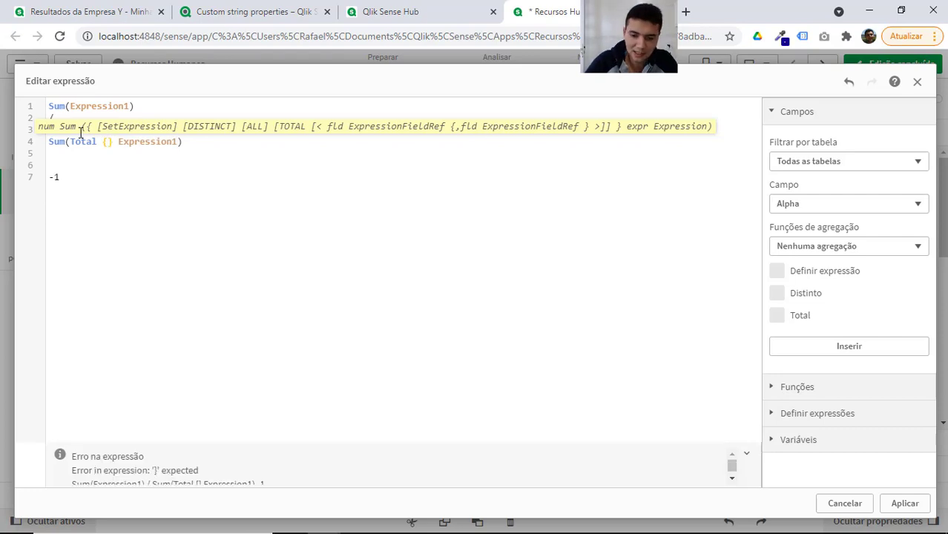
{"action": "type", "text": "<>"}
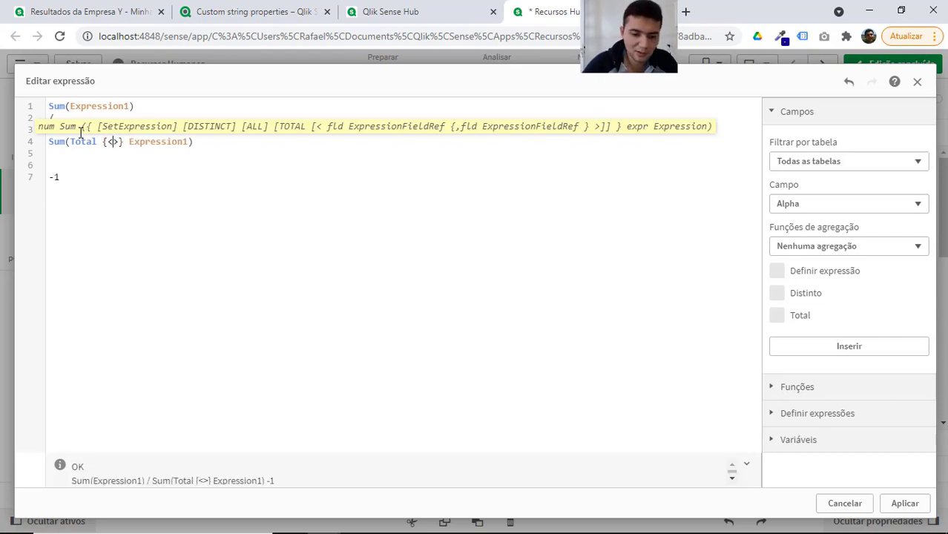
{"action": "type", "text": "Dim1"}
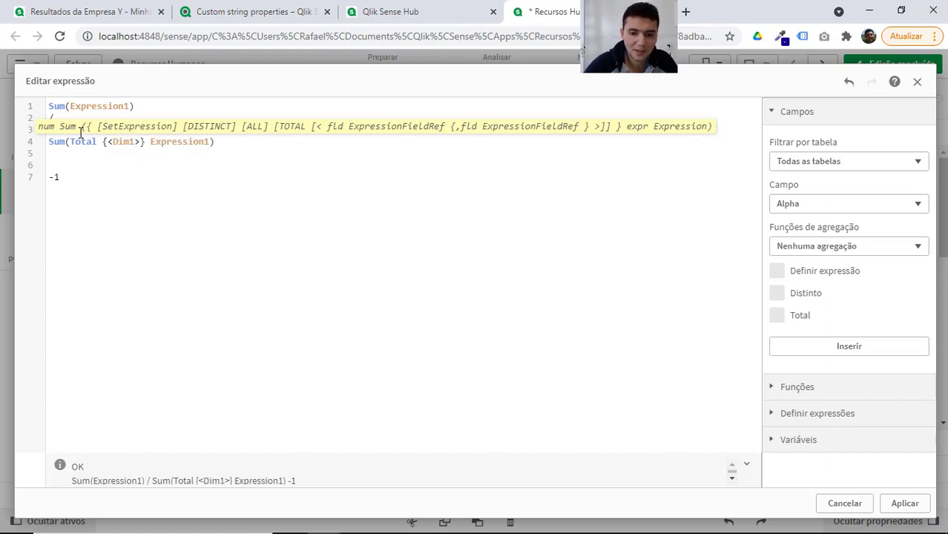
{"action": "type", "text": "={'"}
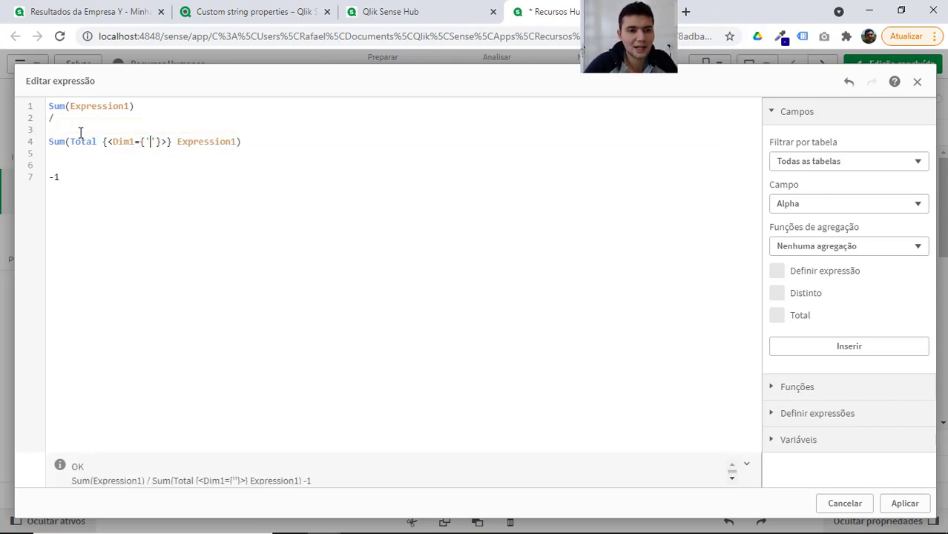
{"action": "type", "text": "A"}
{"action": "key", "text": "Right"}
{"action": "key", "text": "Right"}
{"action": "key", "text": "Right"}
{"action": "key", "text": "Right"}
{"action": "key", "text": "Right"}
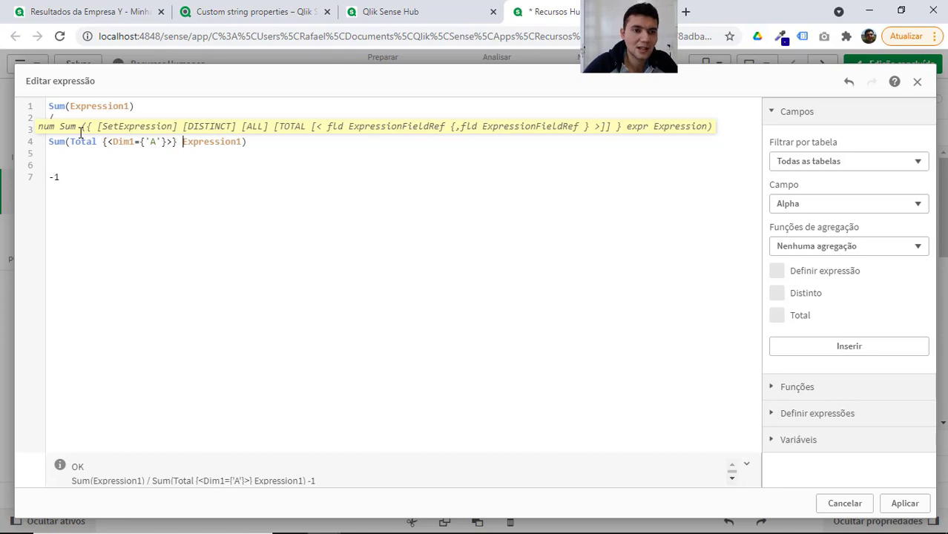
{"action": "left_click", "coordinate": [269, 160]}
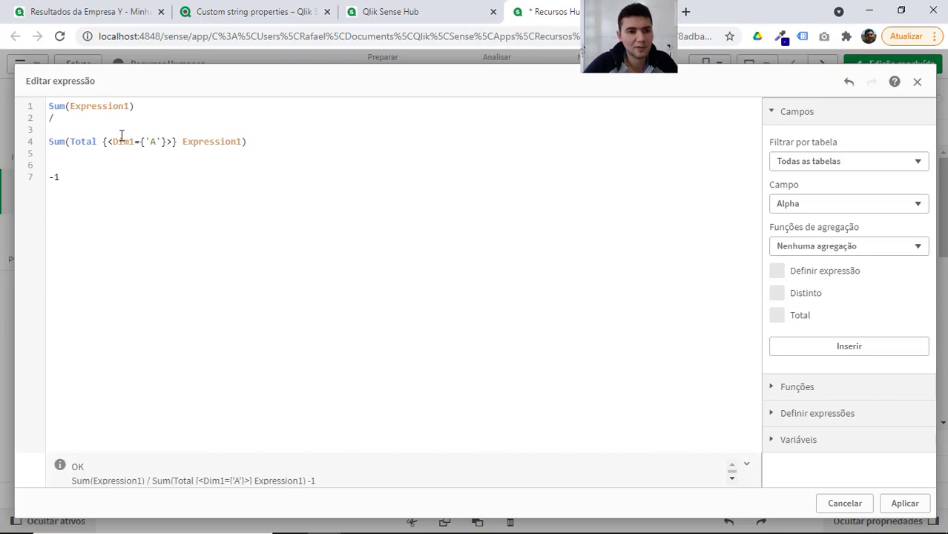
{"action": "left_click_drag", "start_coordinate": [177, 141], "coordinate": [103, 141]}
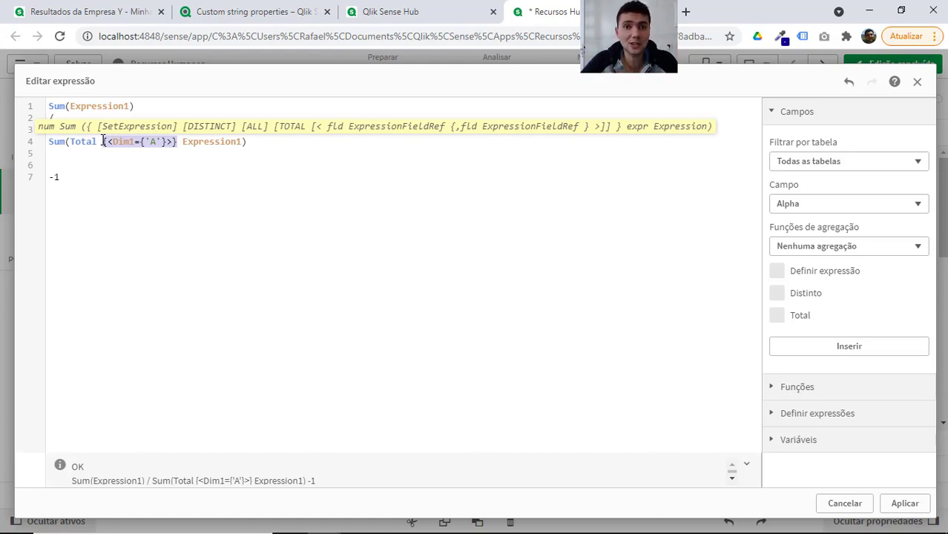
{"action": "left_click", "coordinate": [907, 504]}
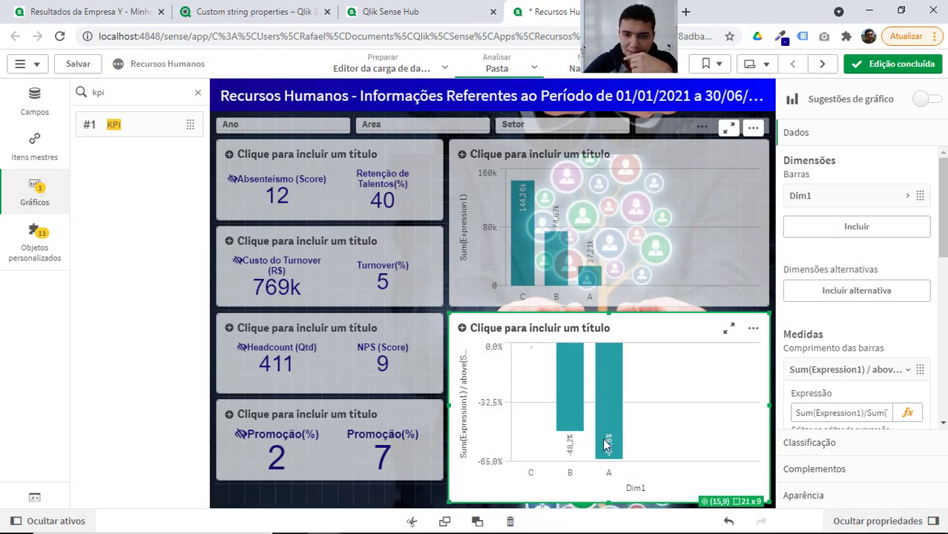
Leave sheet editing and examine the bars for A, B and C in the lower growth chart.
{"action": "left_click", "coordinate": [857, 67]}
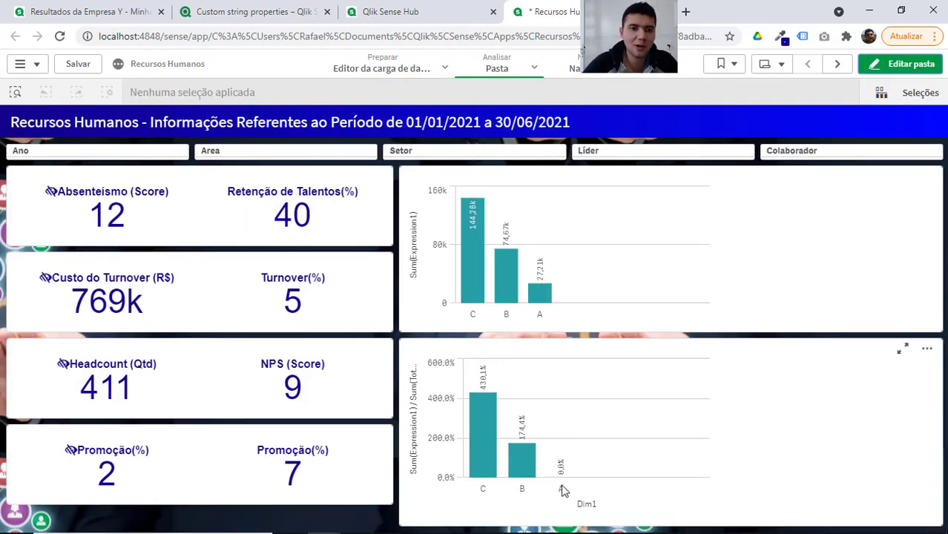
{"action": "mouse_move", "coordinate": [566, 496]}
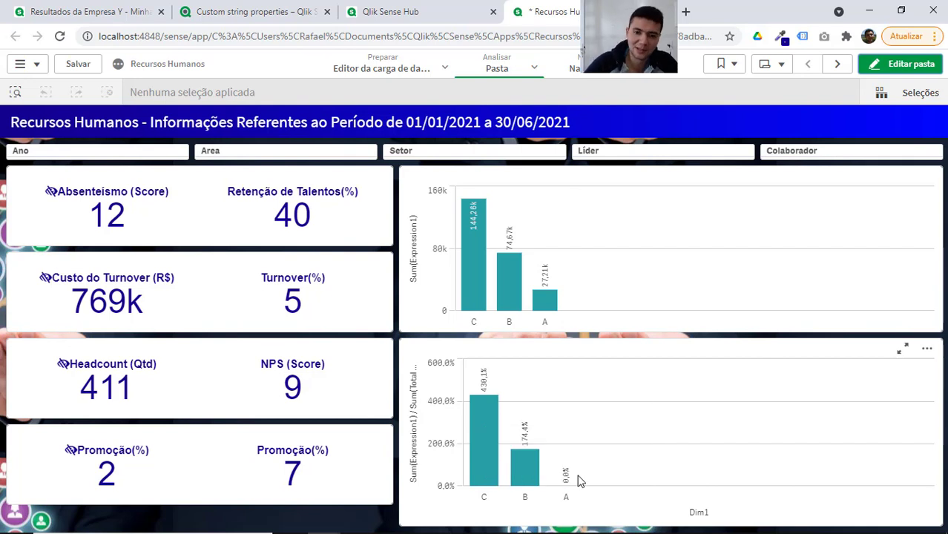
{"action": "mouse_move", "coordinate": [527, 465]}
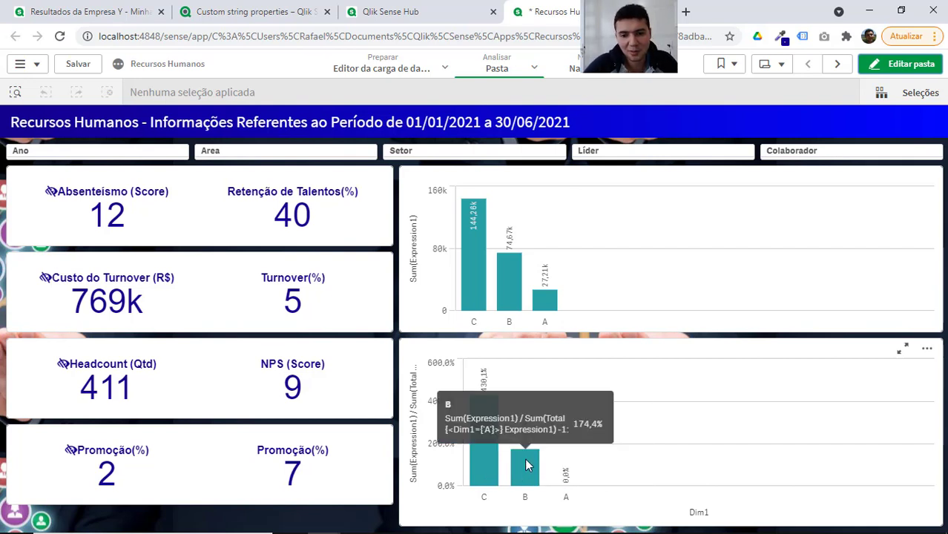
{"action": "mouse_move", "coordinate": [455, 404]}
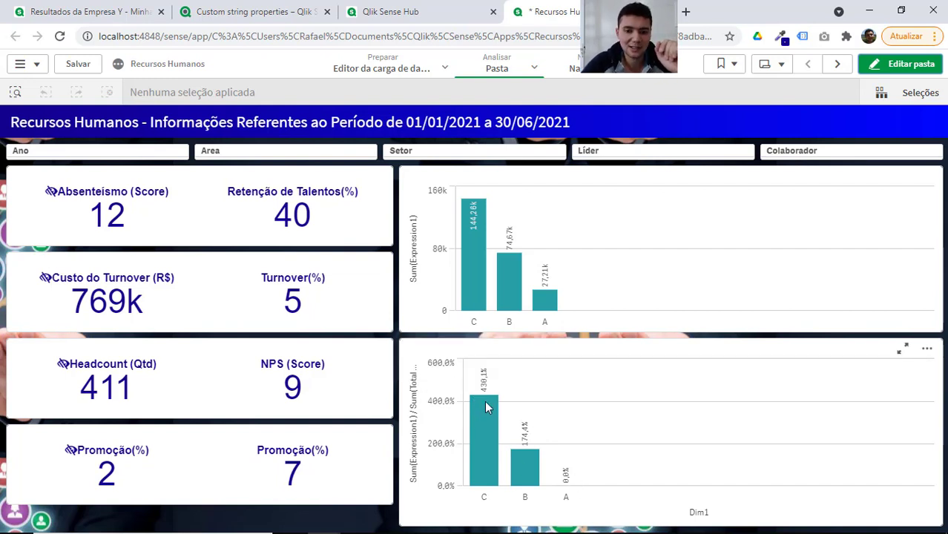
{"action": "mouse_move", "coordinate": [485, 506]}
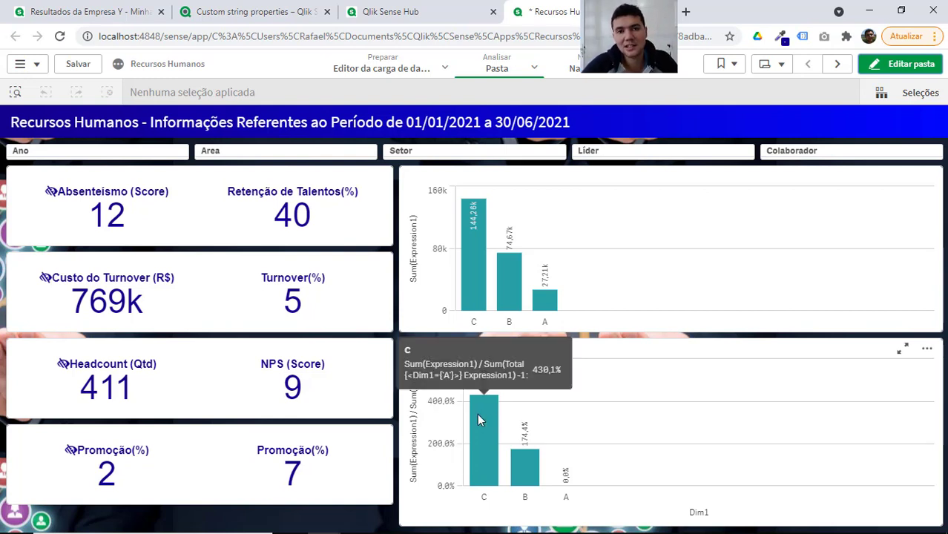
Switch to the Excel workbook Pasta5 and start a PROCV formula in cell F6 with "A" as the lookup value.
{"action": "key", "text": "alt+Tab"}
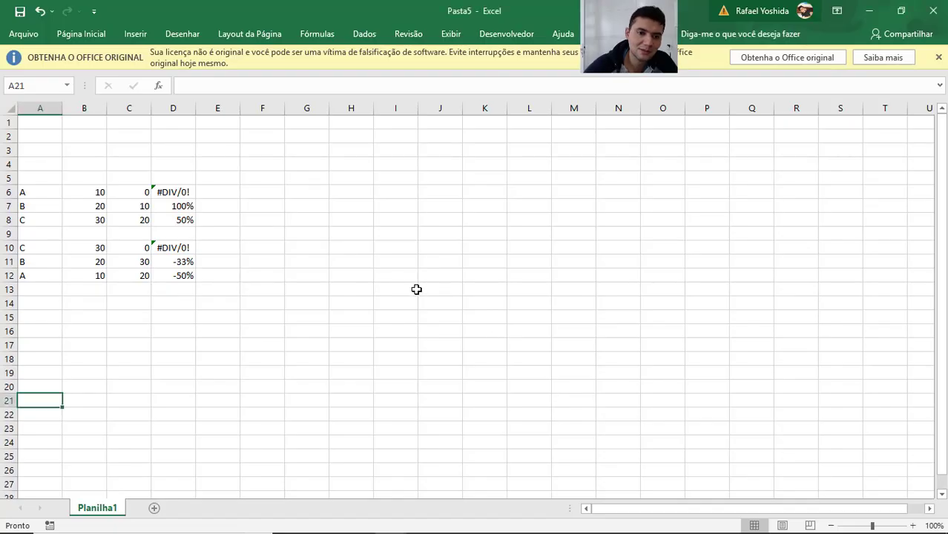
{"action": "left_click", "coordinate": [414, 289]}
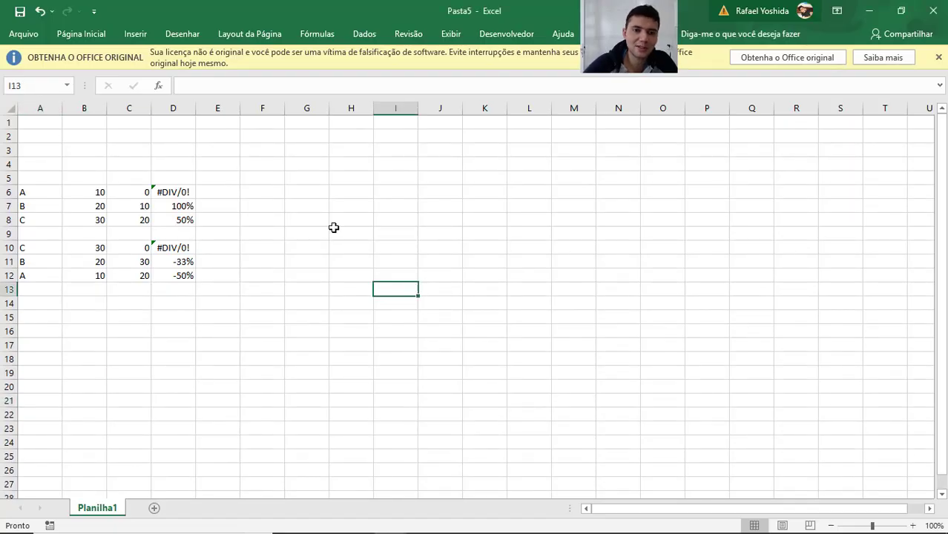
{"action": "left_click", "coordinate": [251, 190]}
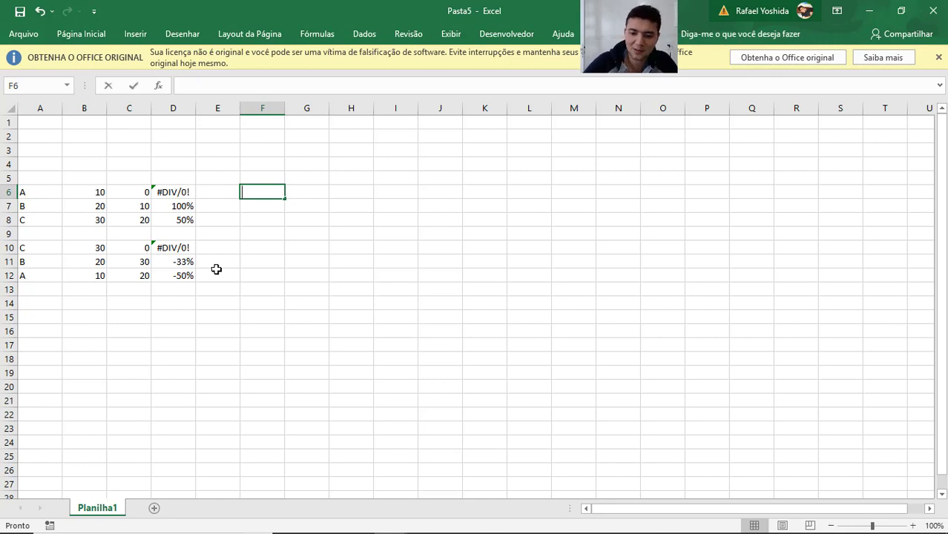
{"action": "type", "text": "=procv"}
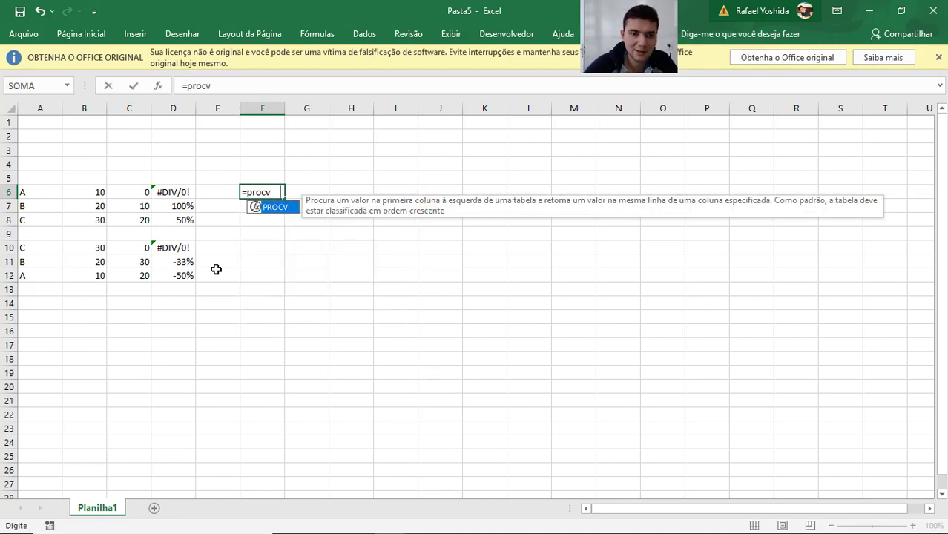
{"action": "key", "text": "Tab"}
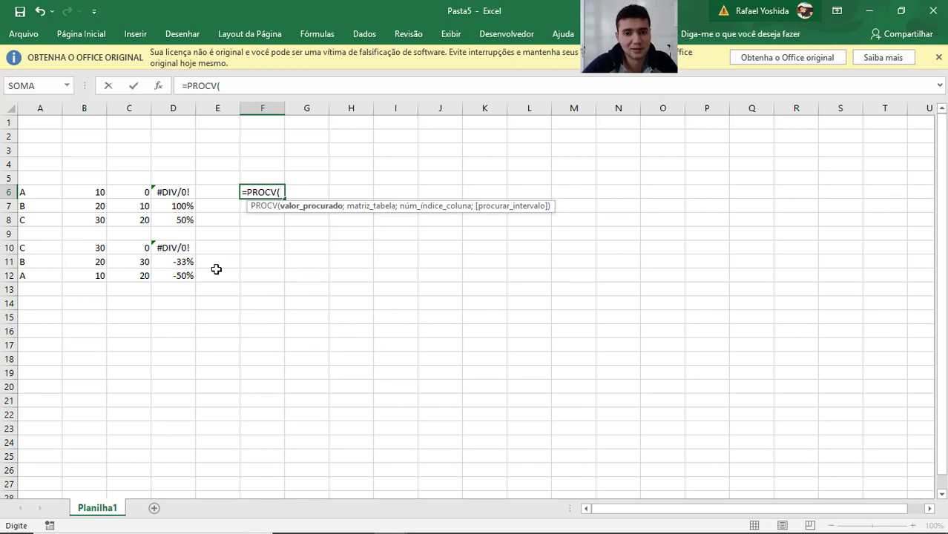
{"action": "type", "text": "\""}
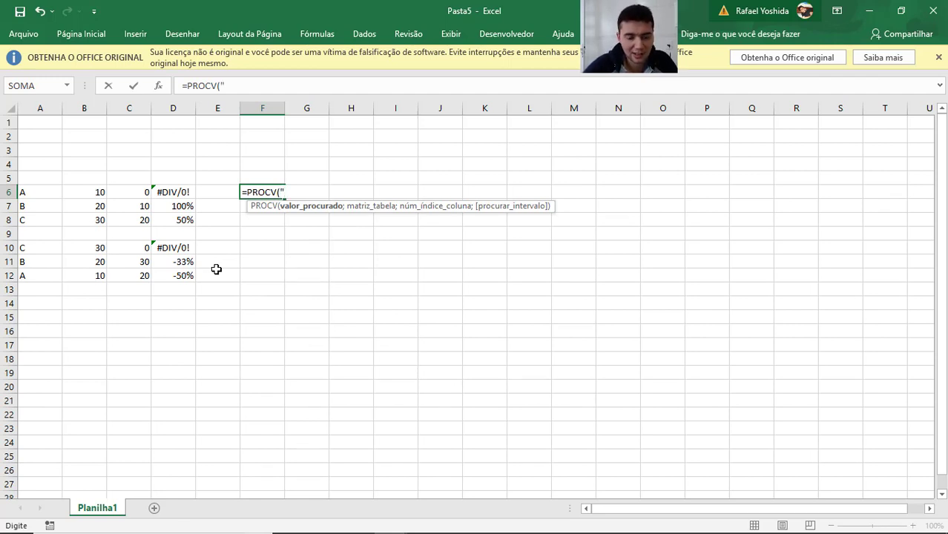
{"action": "type", "text": "A\""}
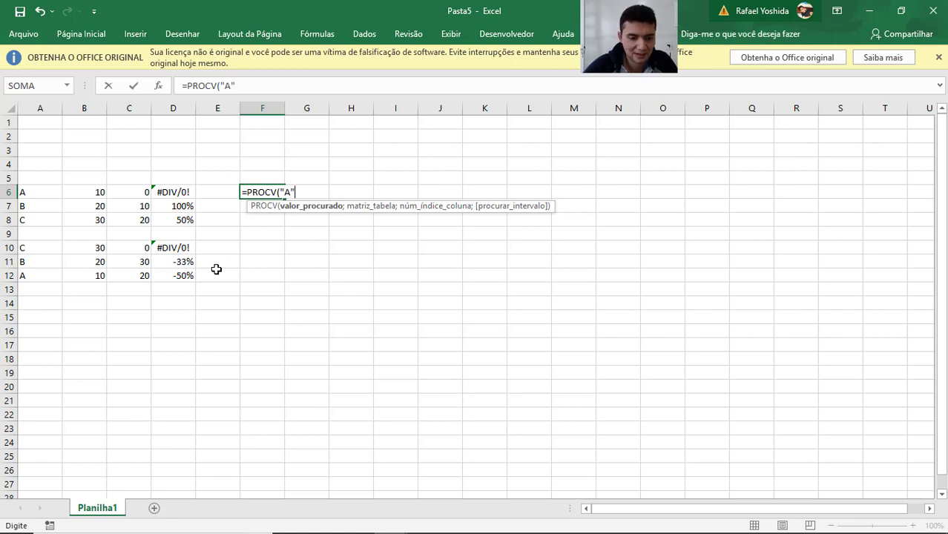
{"action": "type", "text": ";"}
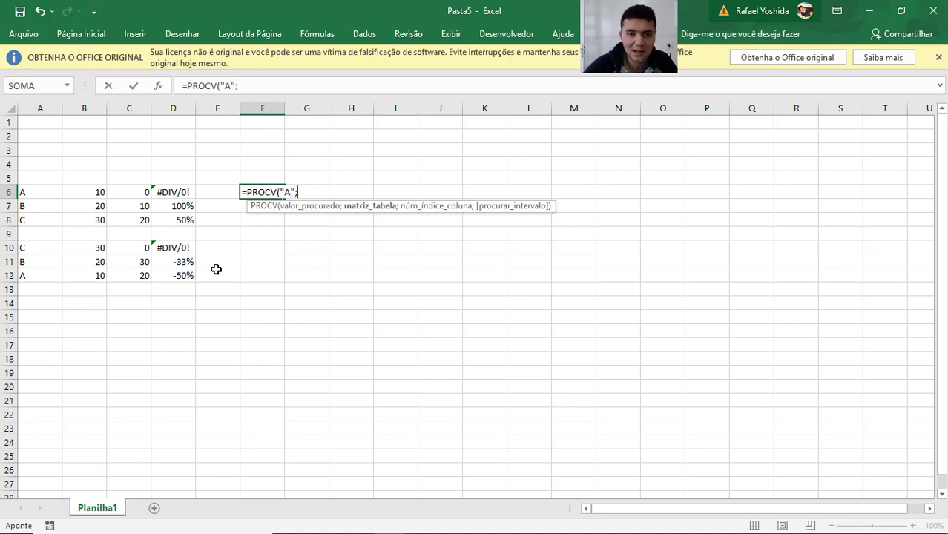
Set A6:B8 as the lookup table range in the PROCV formula.
{"action": "key", "text": "Left"}
{"action": "key", "text": "Left"}
{"action": "key", "text": "Left"}
{"action": "key", "text": "Left"}
{"action": "key", "text": "Left"}
{"action": "key", "text": "shift+Right"}
{"action": "key", "text": "shift+Down"}
{"action": "key", "text": "shift+Down"}
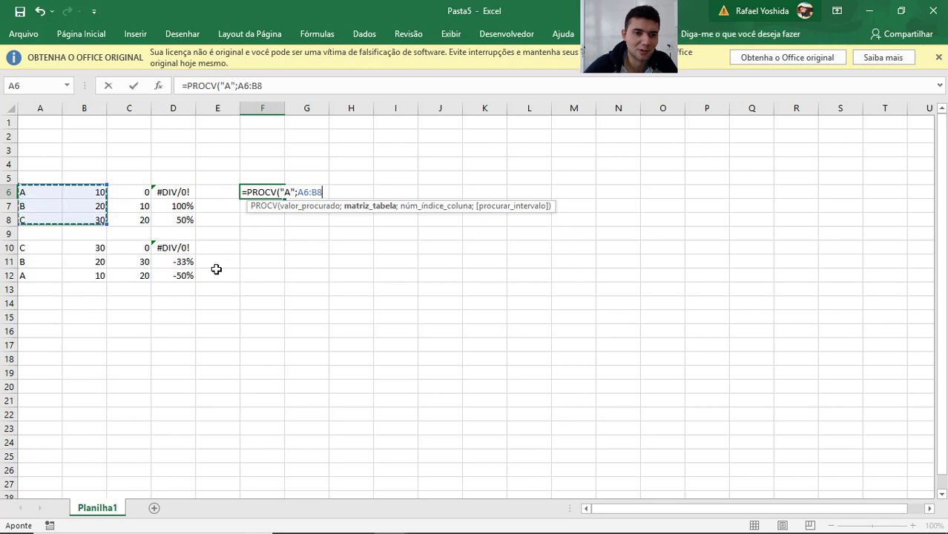
Complete the PROCV formula in F6 with the absolute range $A$6:$B$8, column index 2 and exact match 0.
{"action": "key", "text": "F4"}
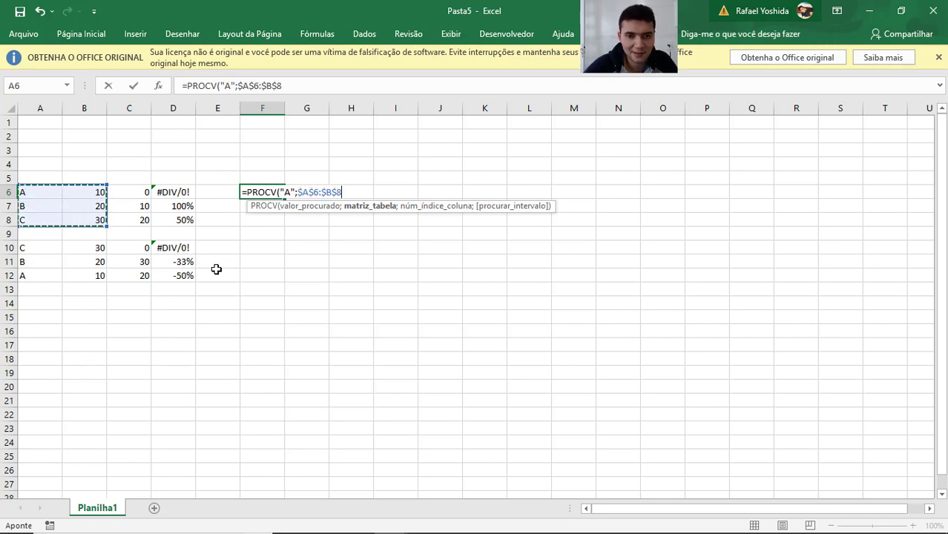
{"action": "type", "text": ";2"}
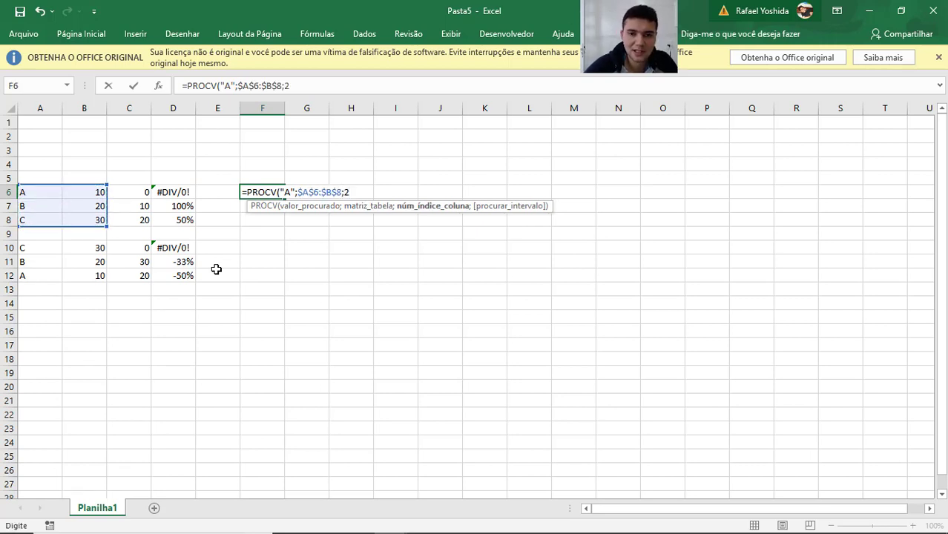
{"action": "type", "text": ";"}
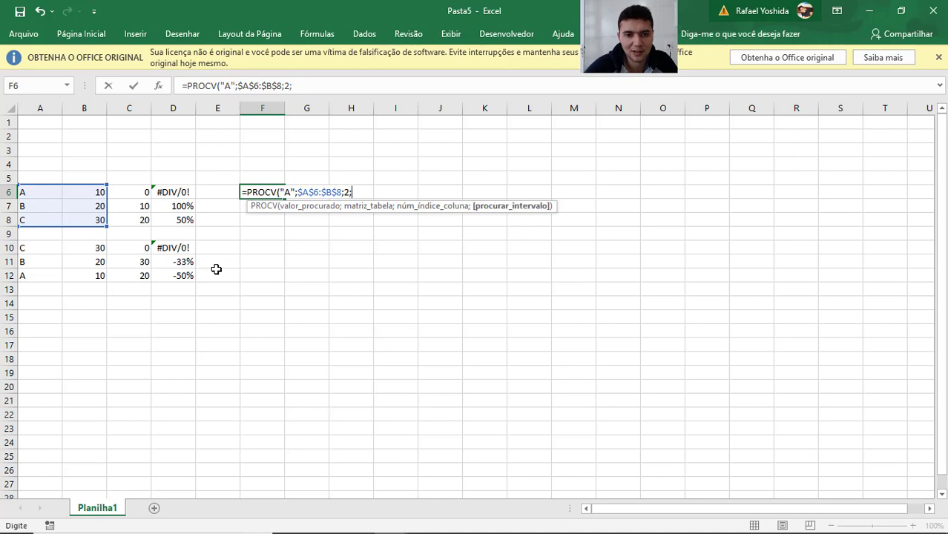
{"action": "type", "text": "0)"}
{"action": "key", "text": "Return"}
{"action": "key", "text": "Up"}
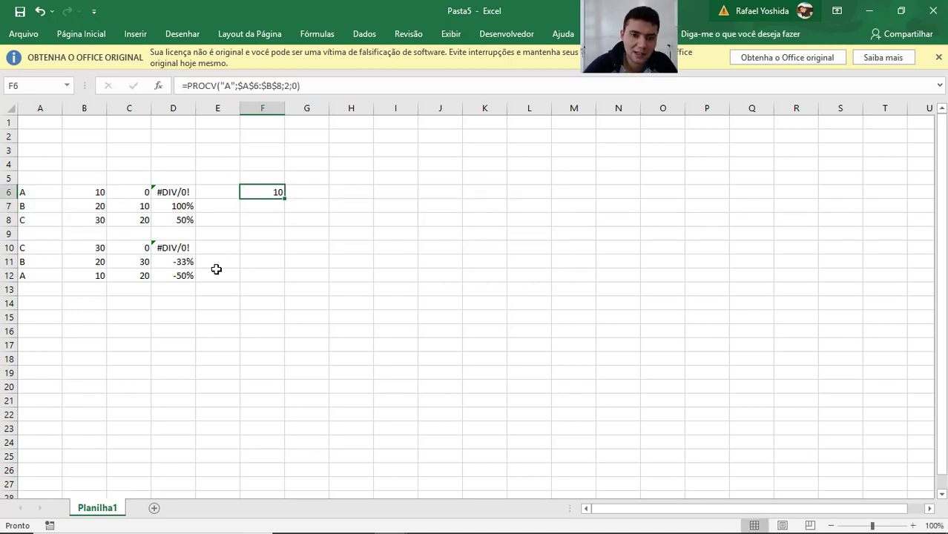
Copy the PROCV formula from F6 into F7:F8.
{"action": "key", "text": "ctrl+c"}
{"action": "key", "text": "Down"}
{"action": "key", "text": "shift+Down"}
{"action": "key", "text": "ctrl+v"}
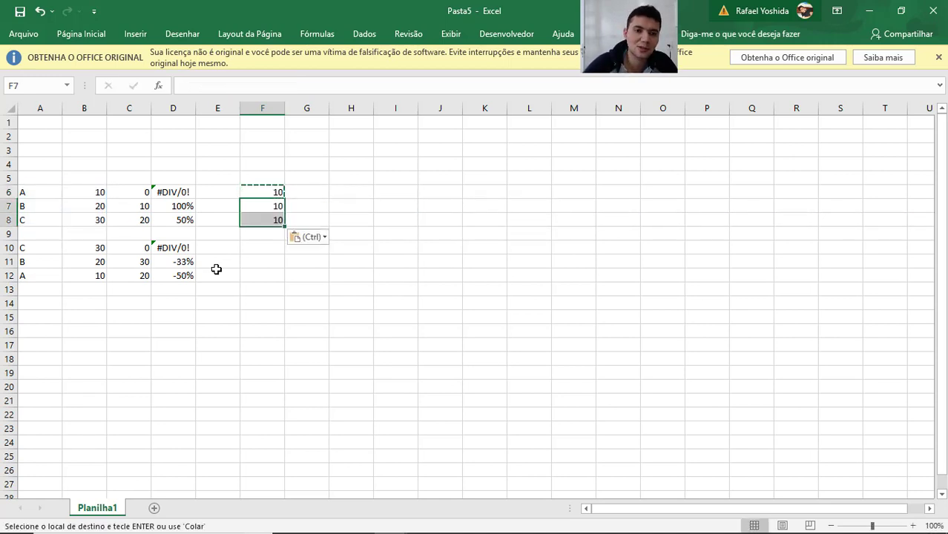
Paste the copied PROCV formula into F10:F12 beside the second table.
{"action": "key", "text": "Down"}
{"action": "key", "text": "Down"}
{"action": "key", "text": "Down"}
{"action": "key", "text": "shift+Down"}
{"action": "key", "text": "shift+Down"}
{"action": "key", "text": "shift+Down"}
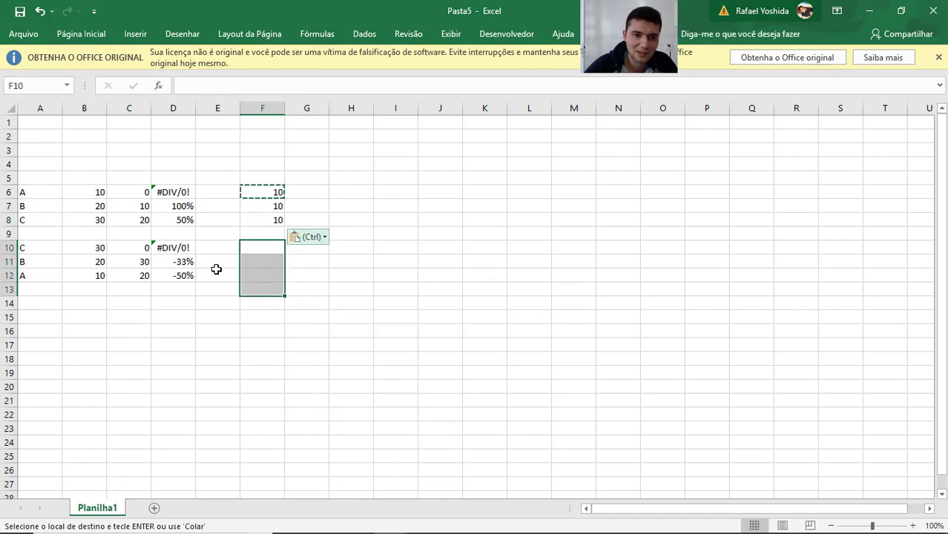
{"action": "key", "text": "ctrl"}
{"action": "key", "text": "Escape"}
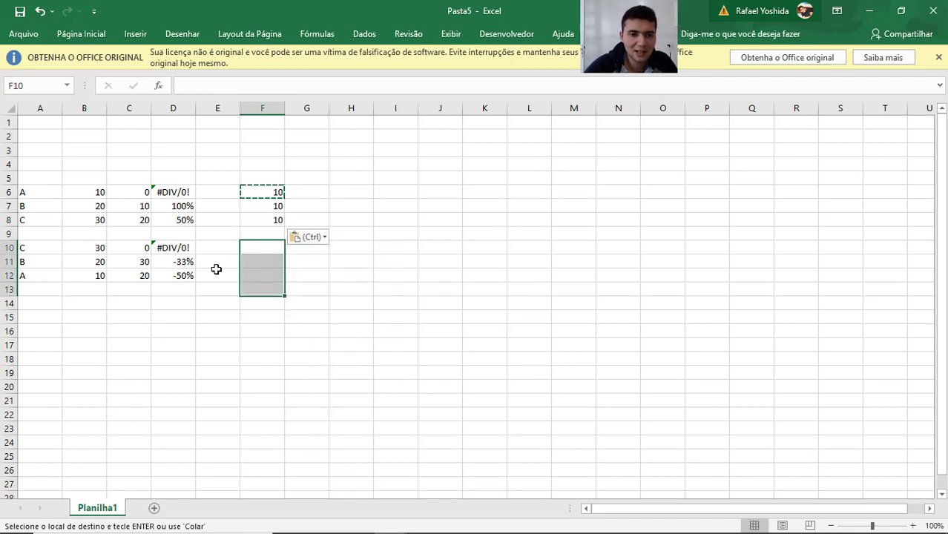
{"action": "key", "text": "shift+Up"}
{"action": "key", "text": "ctrl+v"}
Enter the growth formula =B6/F6-1 in cell G6.
{"action": "key", "text": "Up"}
{"action": "key", "text": "Up"}
{"action": "key", "text": "Up"}
{"action": "key", "text": "Up"}
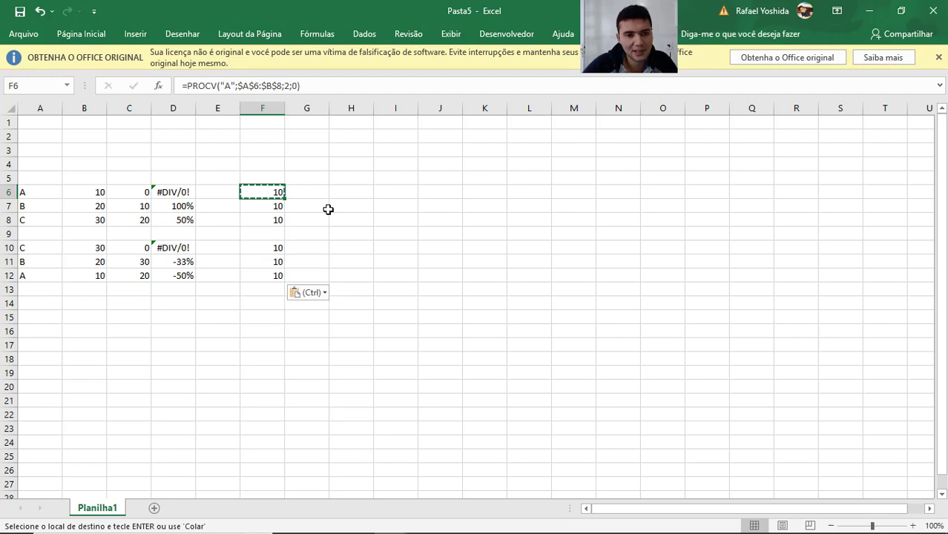
{"action": "key", "text": "Escape"}
{"action": "key", "text": "Right"}
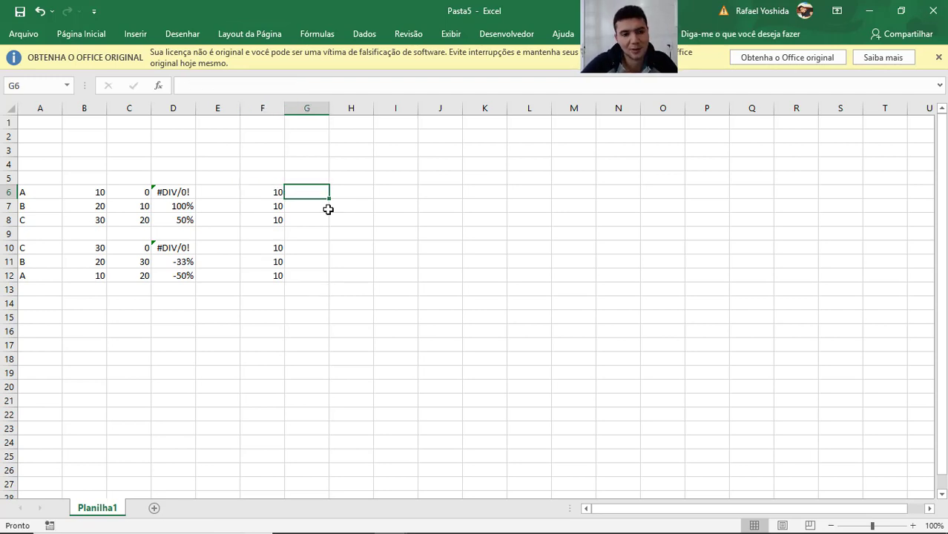
{"action": "type", "text": "="}
{"action": "key", "text": "Left"}
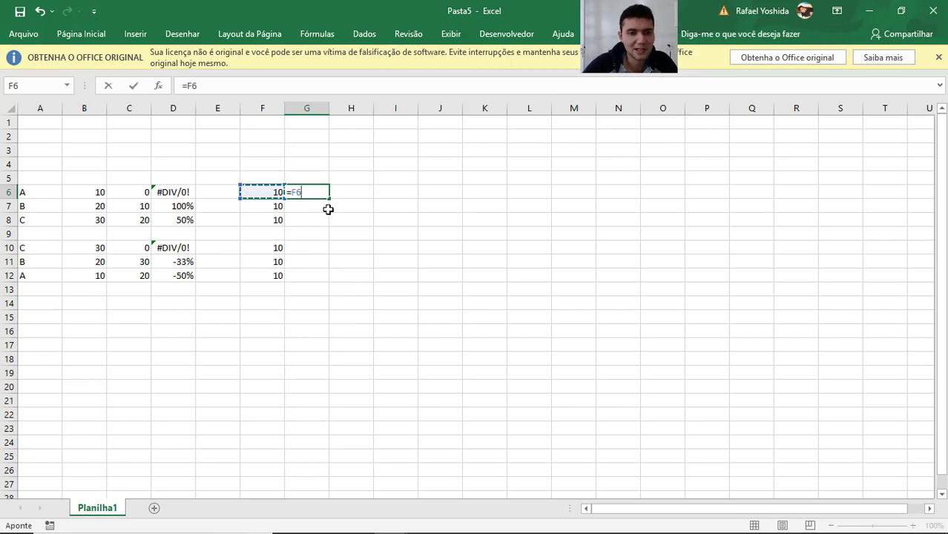
{"action": "key", "text": "Left"}
{"action": "key", "text": "Left"}
{"action": "key", "text": "Left"}
{"action": "key", "text": "Left"}
{"action": "type", "text": "/"}
{"action": "key", "text": "Right"}
{"action": "key", "text": "Right"}
{"action": "key", "text": "Right"}
{"action": "key", "text": "Right"}
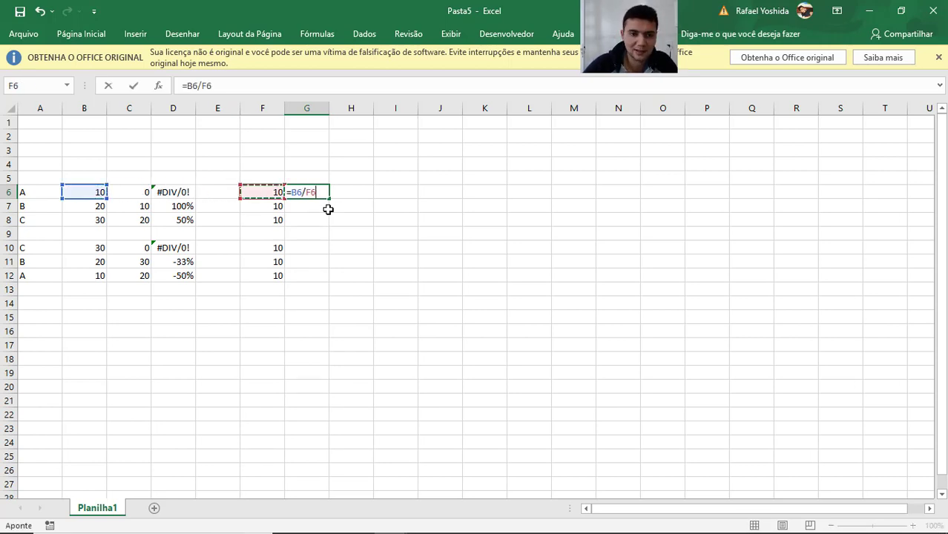
{"action": "type", "text": "-1"}
{"action": "key", "text": "ctrl+Return"}
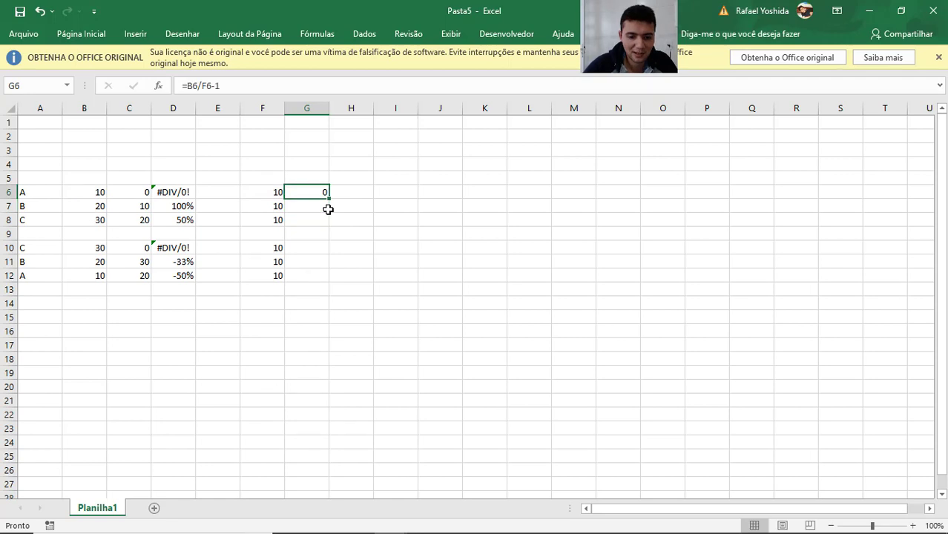
Copy the growth formula from G6 down column G through row 12.
{"action": "key", "text": "ctrl+c"}
{"action": "key", "text": "Left"}
{"action": "key", "text": "Down"}
{"action": "key", "text": "Down"}
{"action": "key", "text": "Down"}
{"action": "key", "text": "Down"}
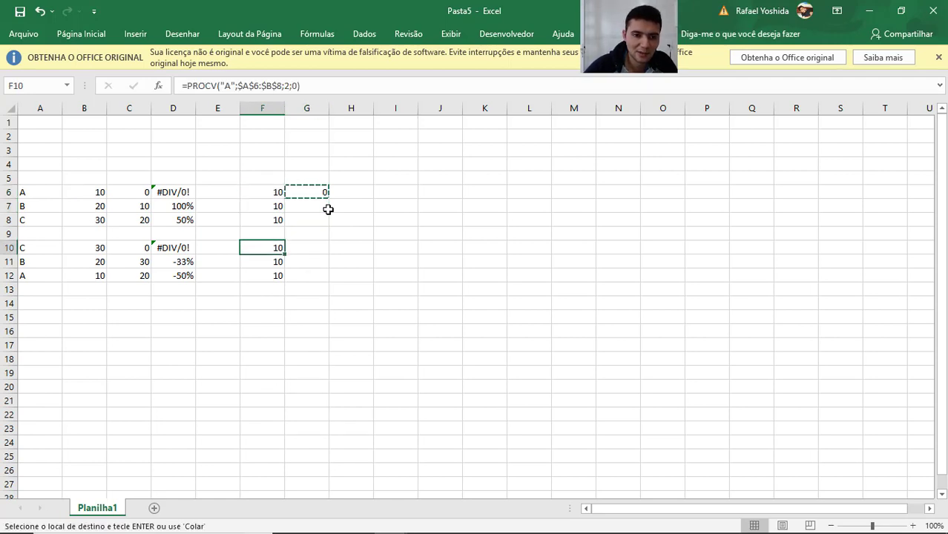
{"action": "key", "text": "Down"}
{"action": "key", "text": "Down"}
{"action": "key", "text": "Right"}
{"action": "key", "text": "ctrl+shift+Up"}
{"action": "key", "text": "ctrl+v"}
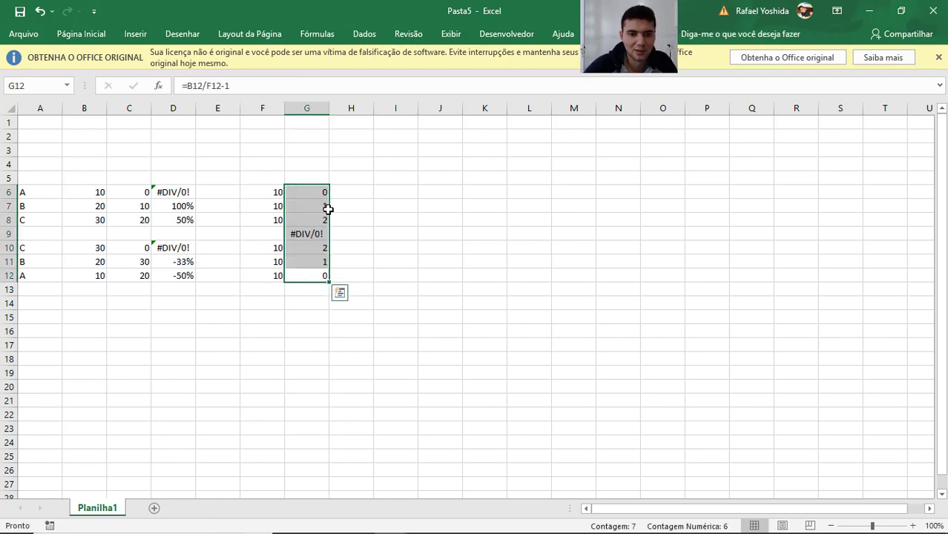
Format G6:G12 as percentages and clear cell G9 in the blank row between the tables.
{"action": "key", "text": "ctrl+shift+5"}
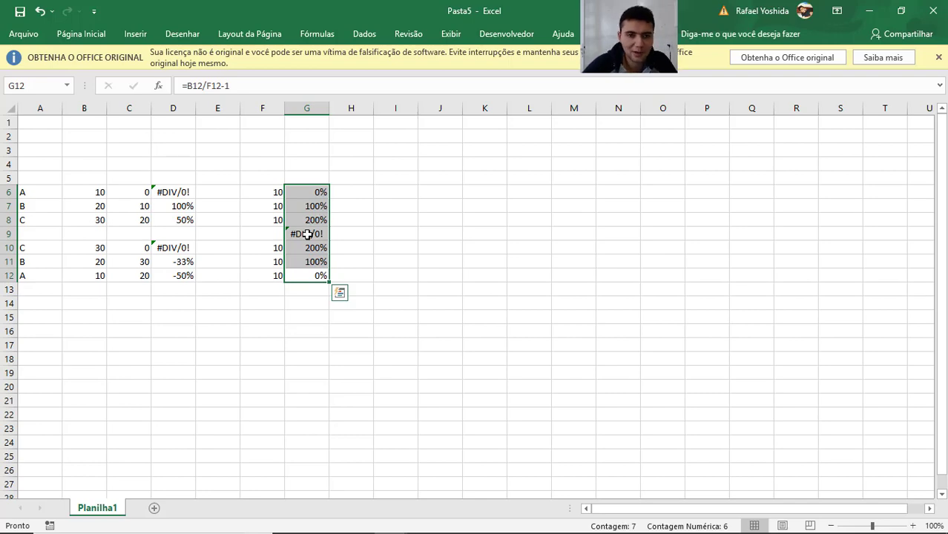
{"action": "left_click", "coordinate": [307, 234]}
{"action": "key", "text": "Delete"}
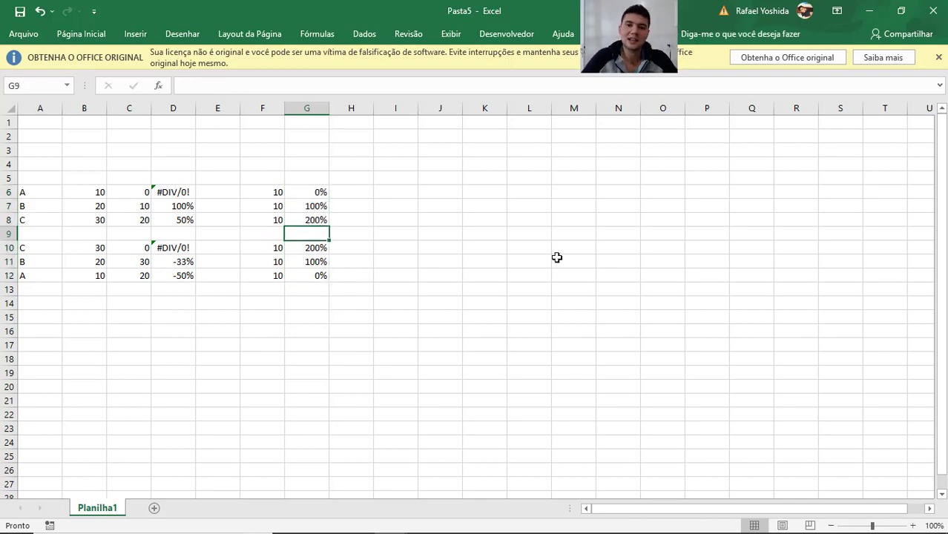
Switch to Qlik Sense and compare its two bar charts with the growth percentages in the Excel workbook.
{"action": "key", "text": "alt+Tab"}
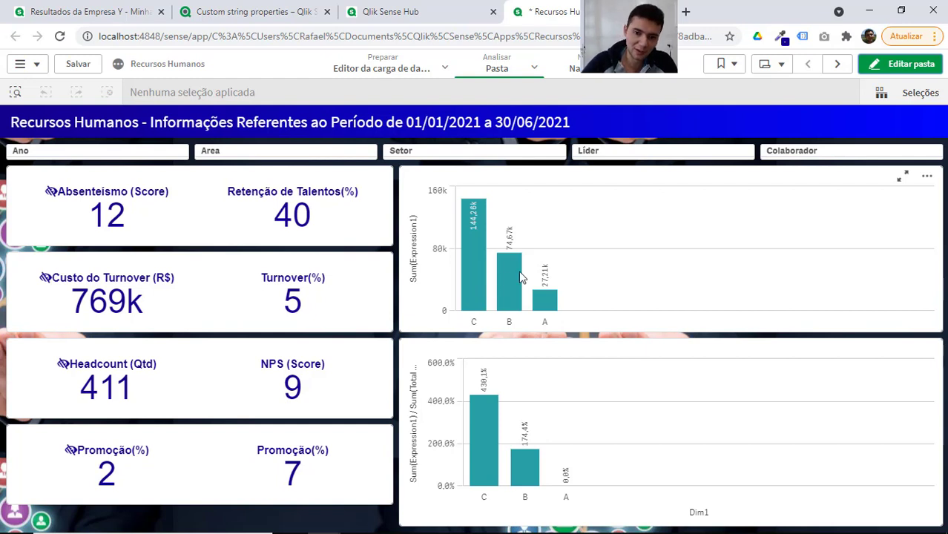
{"action": "mouse_move", "coordinate": [546, 300]}
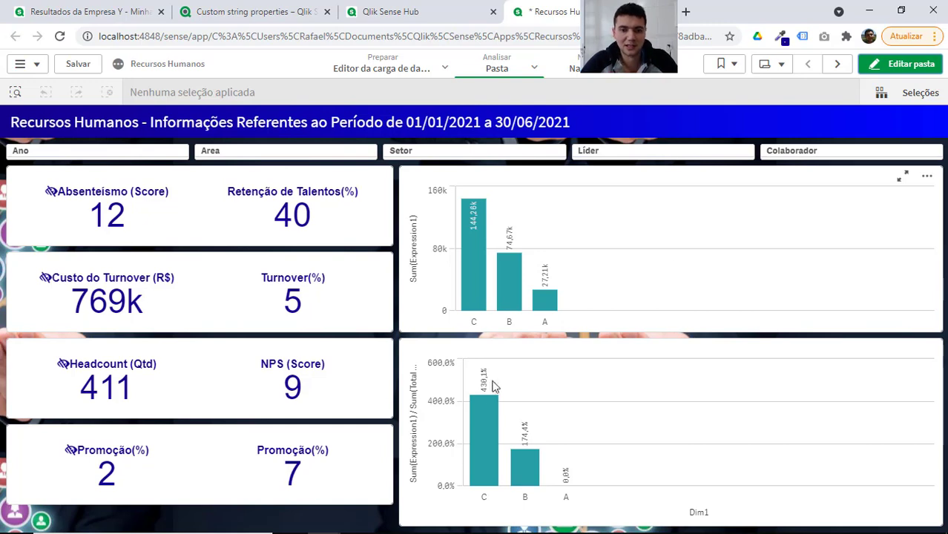
{"action": "key", "text": "alt+Tab"}
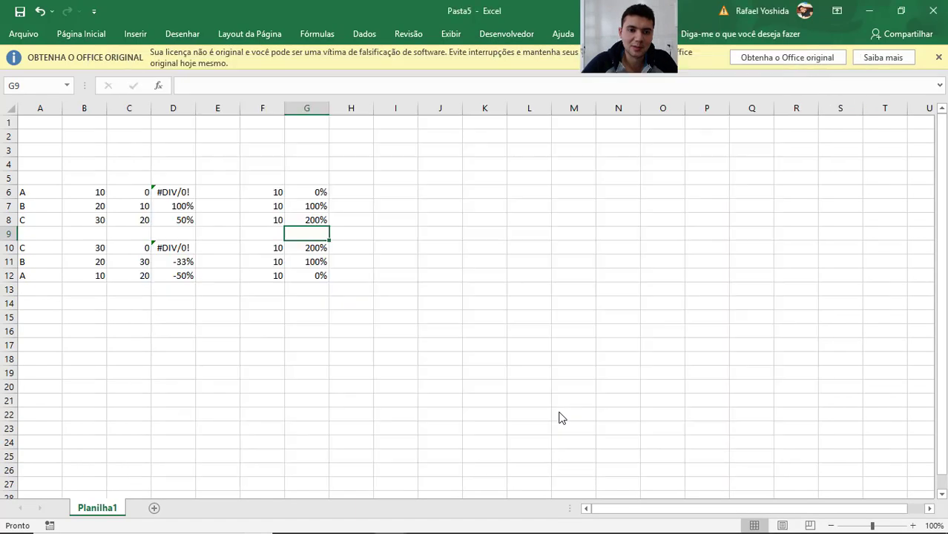
{"action": "key", "text": "alt+Tab"}
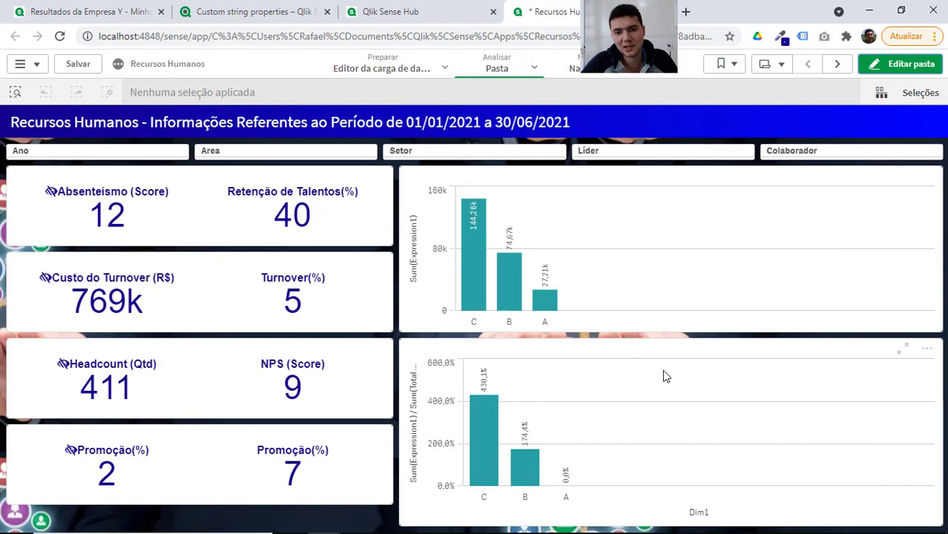
Open the sheet for editing and replace the lower growth chart's Dim1 dimension with Dim2.
{"action": "left_click", "coordinate": [895, 64]}
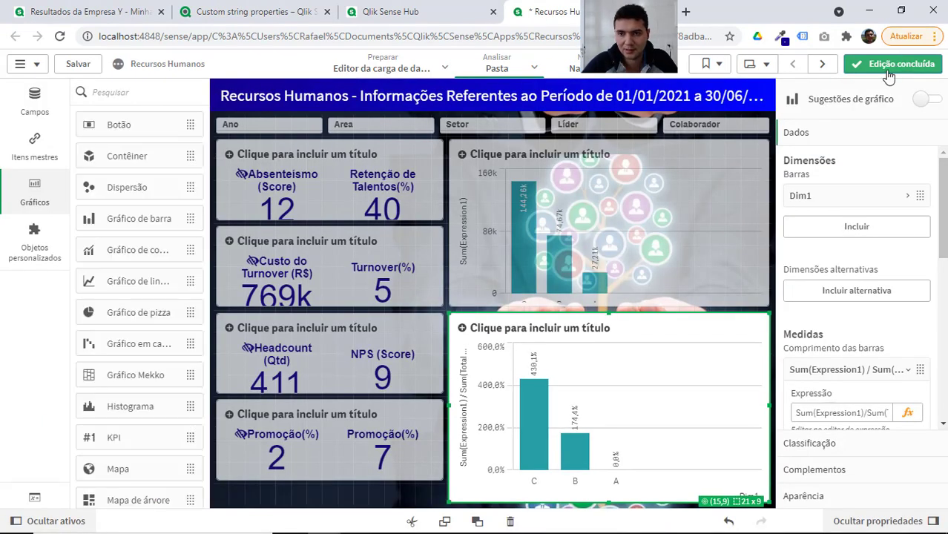
{"action": "left_click", "coordinate": [852, 197]}
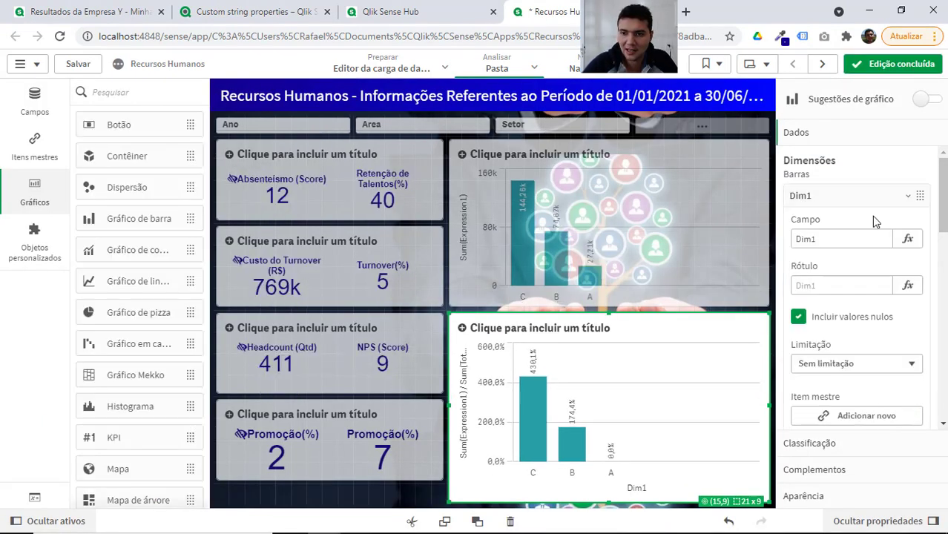
{"action": "right_click", "coordinate": [847, 200]}
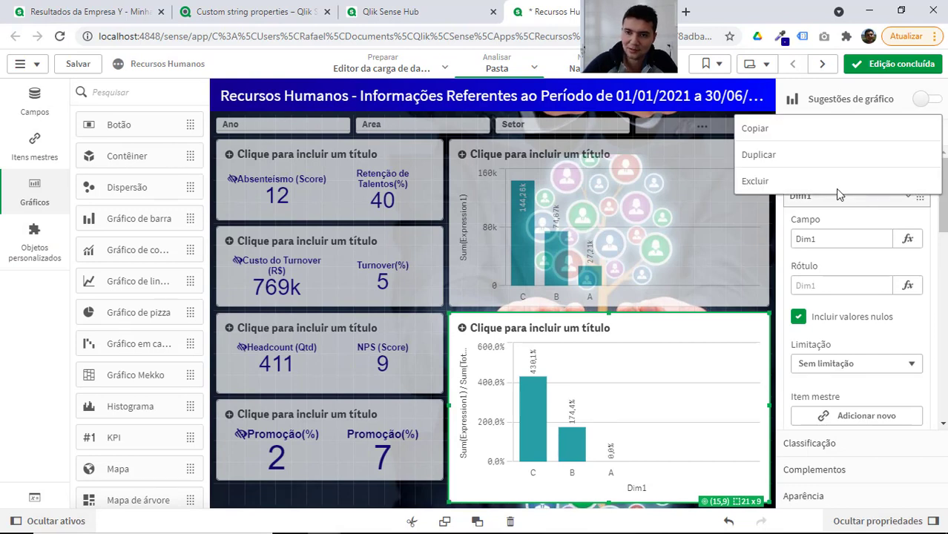
{"action": "left_click", "coordinate": [826, 181]}
{"action": "left_click", "coordinate": [832, 202]}
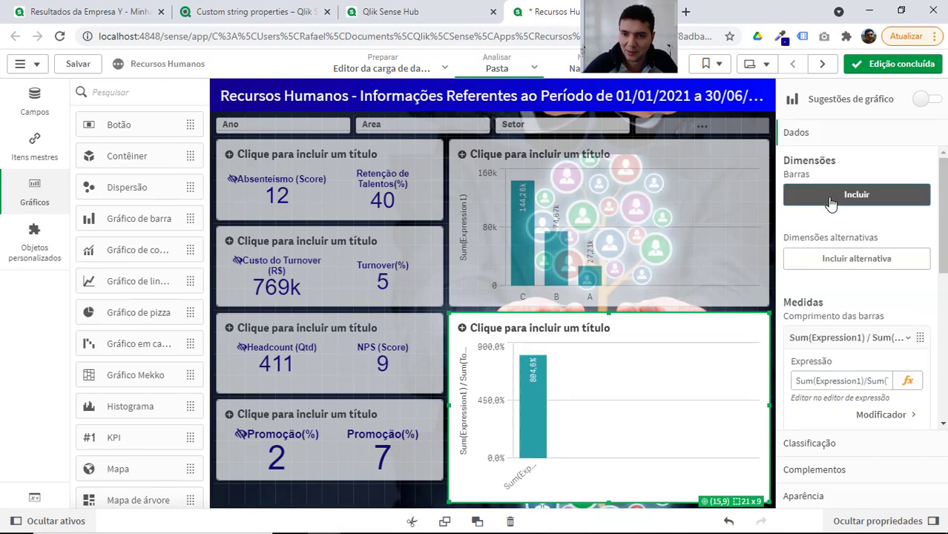
{"action": "type", "text": "dim"}
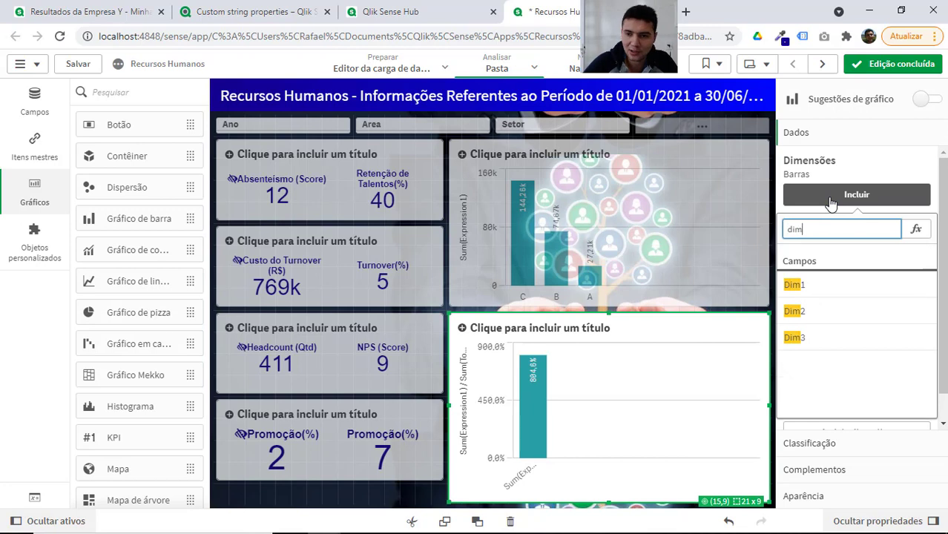
{"action": "left_click", "coordinate": [813, 310]}
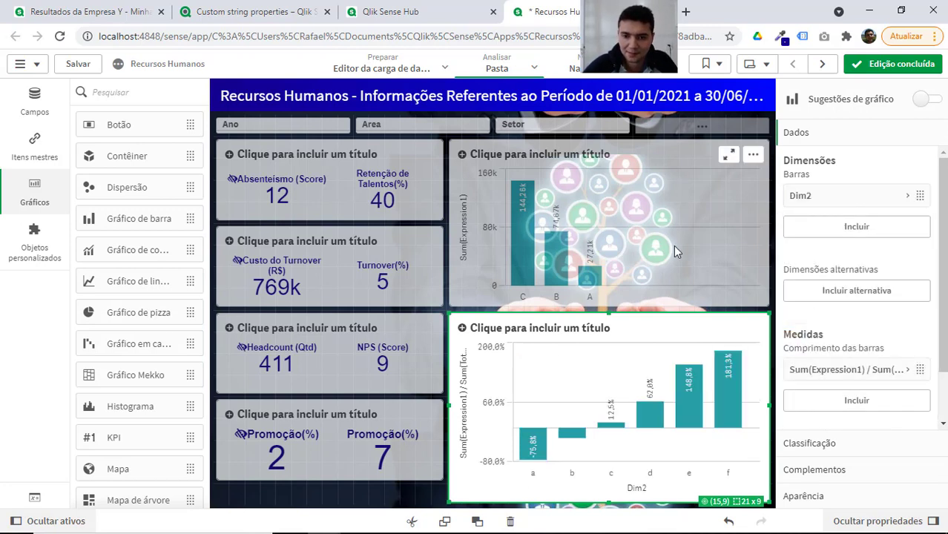
Replace the upper Sum(Expression1) chart's Dim1 dimension with Dim2 and finish editing the sheet.
{"action": "left_click", "coordinate": [682, 224]}
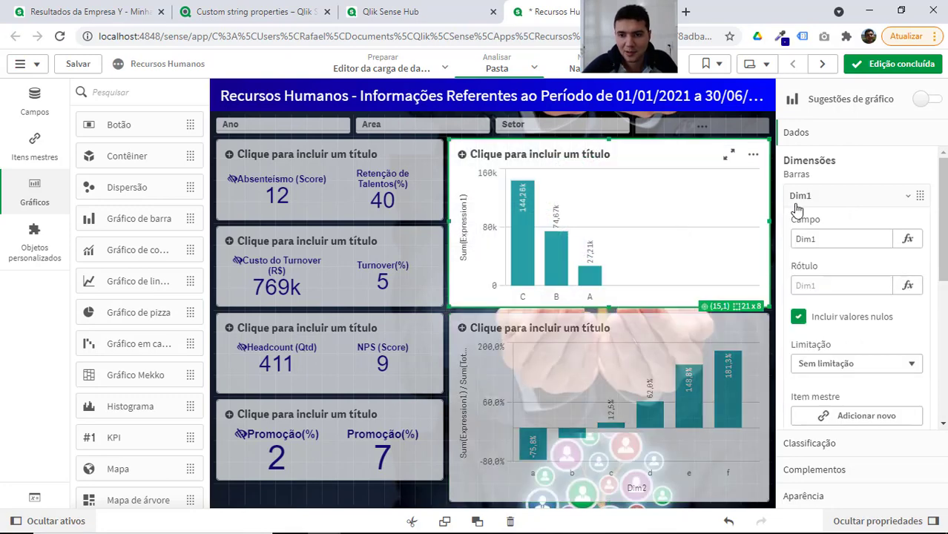
{"action": "right_click", "coordinate": [824, 201]}
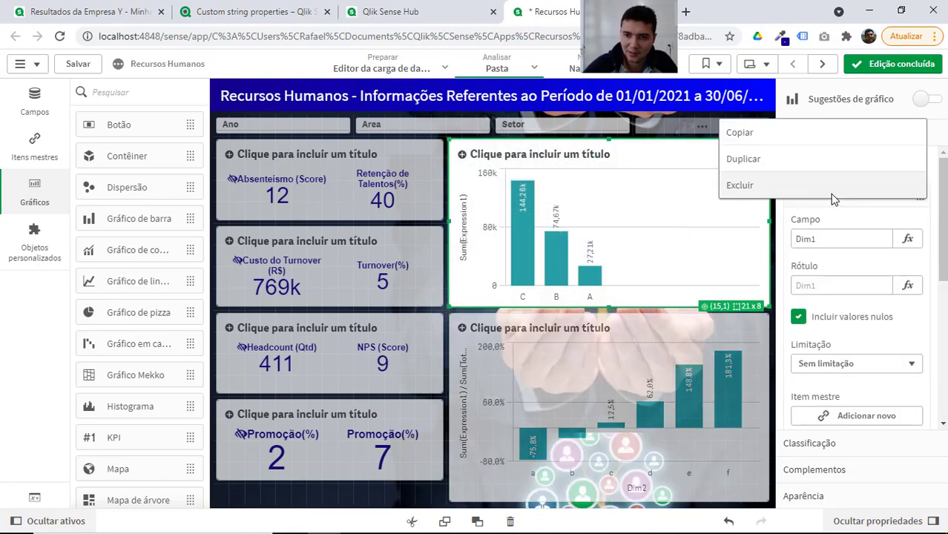
{"action": "left_click", "coordinate": [831, 189]}
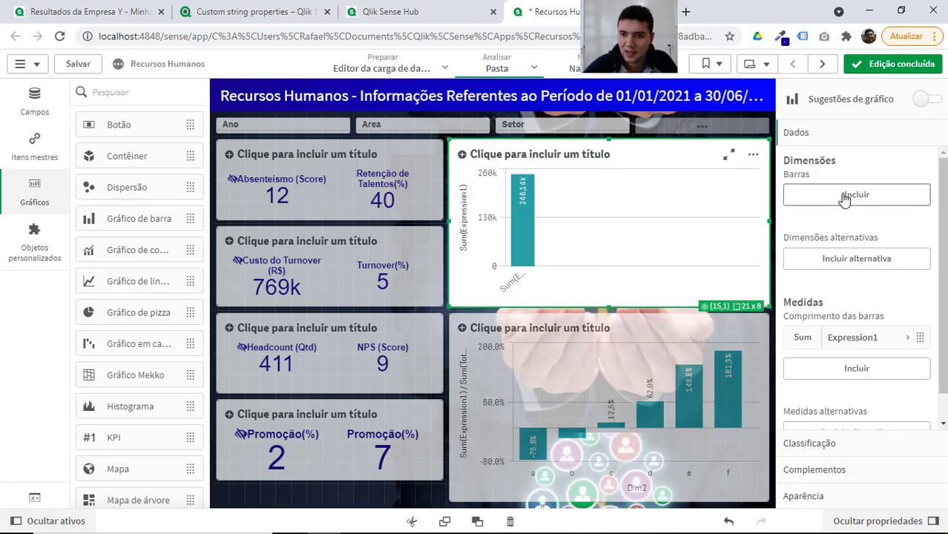
{"action": "left_click", "coordinate": [843, 194]}
{"action": "type", "text": "dim2"}
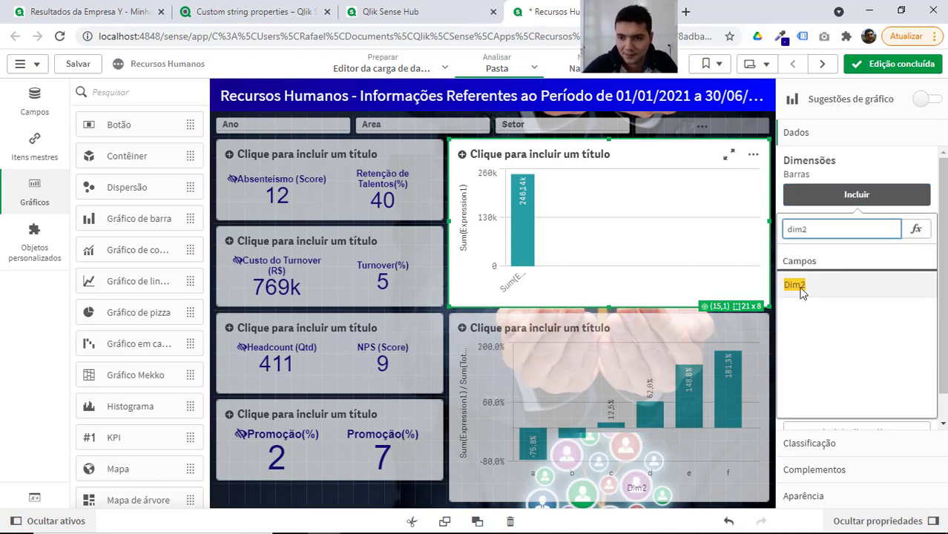
{"action": "left_click", "coordinate": [794, 286]}
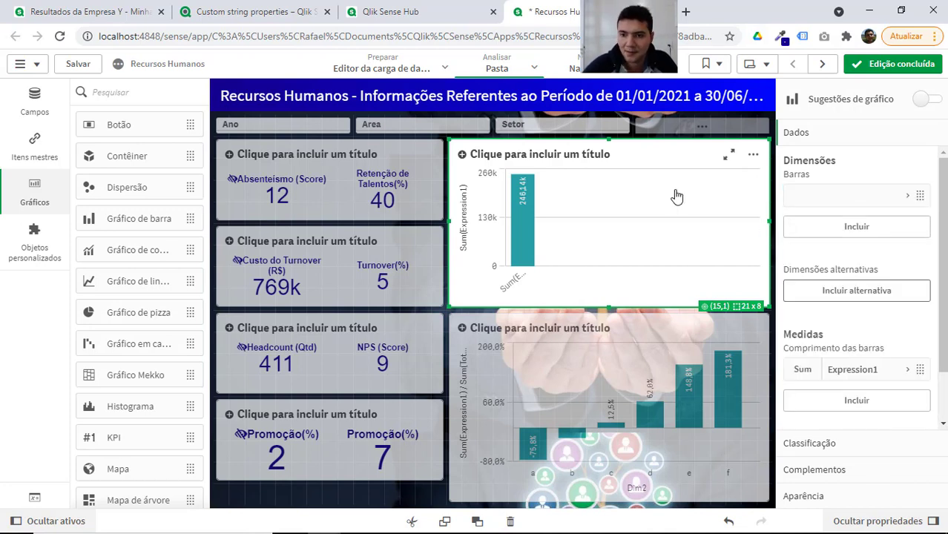
{"action": "left_click", "coordinate": [865, 64]}
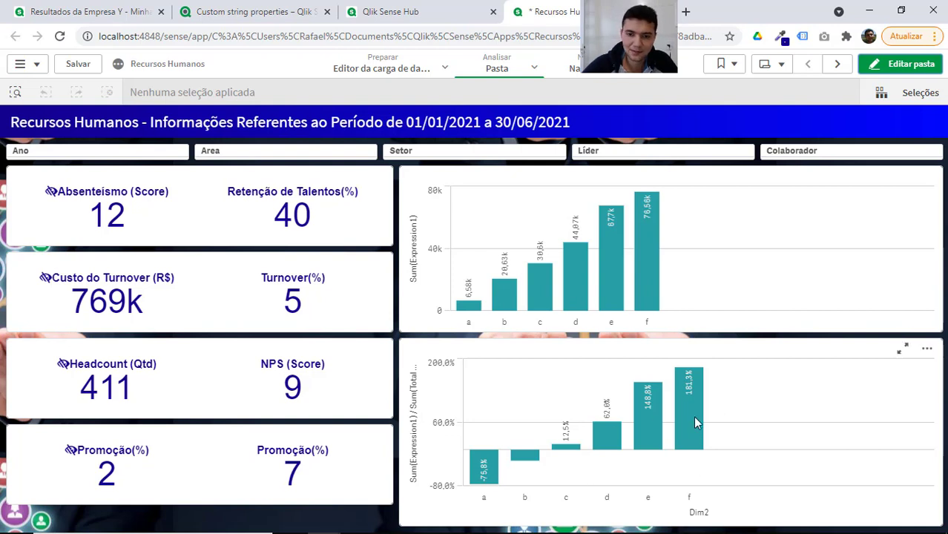
Examine the growth bars for the Dim2 categories in the lower chart, including the details of f.
{"action": "mouse_move", "coordinate": [695, 418]}
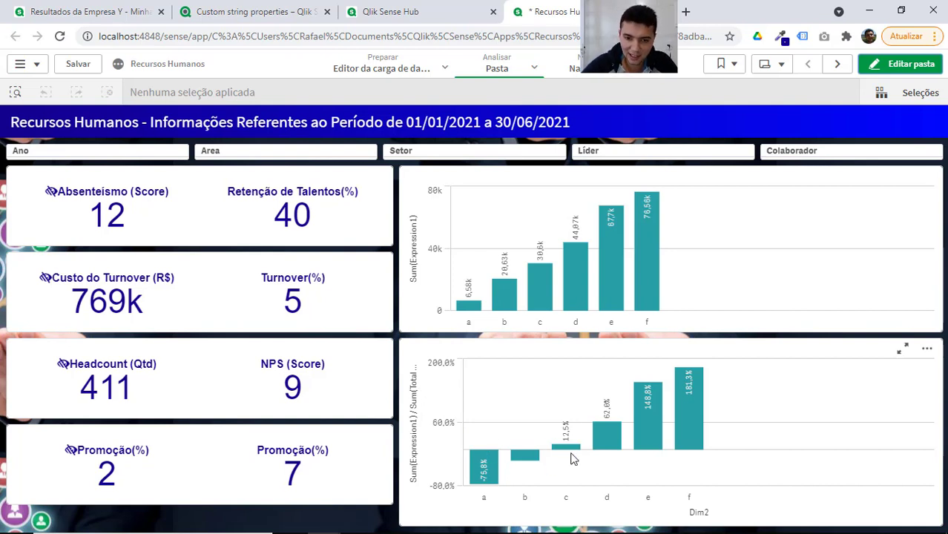
{"action": "mouse_move", "coordinate": [677, 437]}
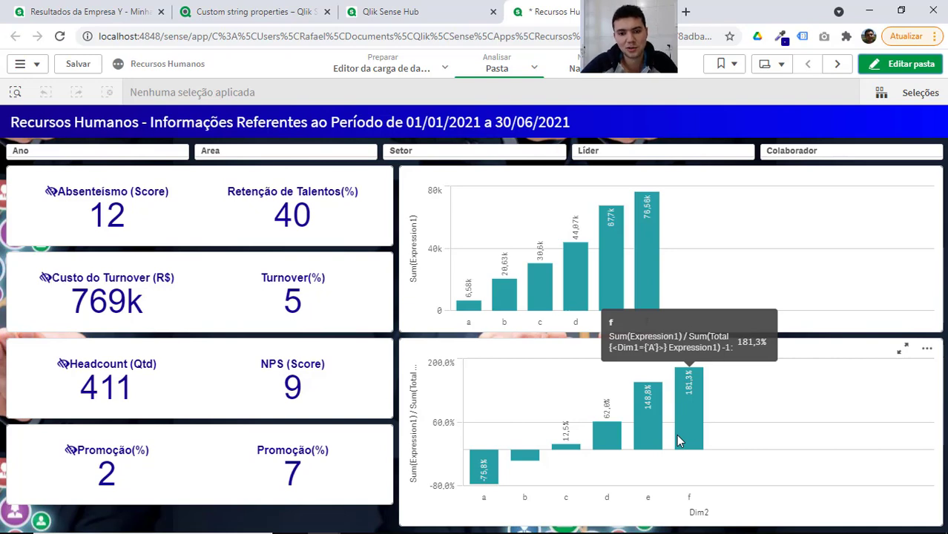
{"action": "key", "text": "alt+Tab"}
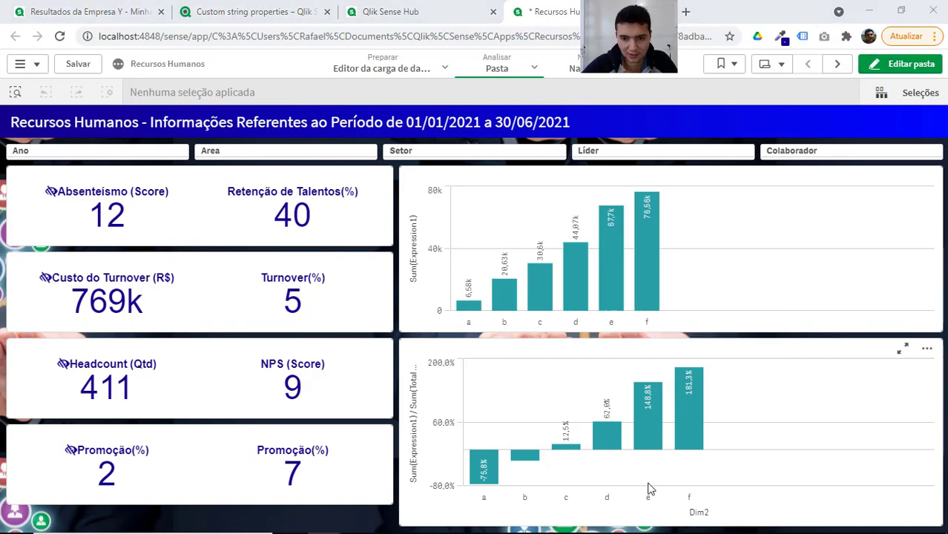
Switch to the Excel workbook and list a, b and c in cells A21 to A23.
{"action": "left_click", "coordinate": [435, 412]}
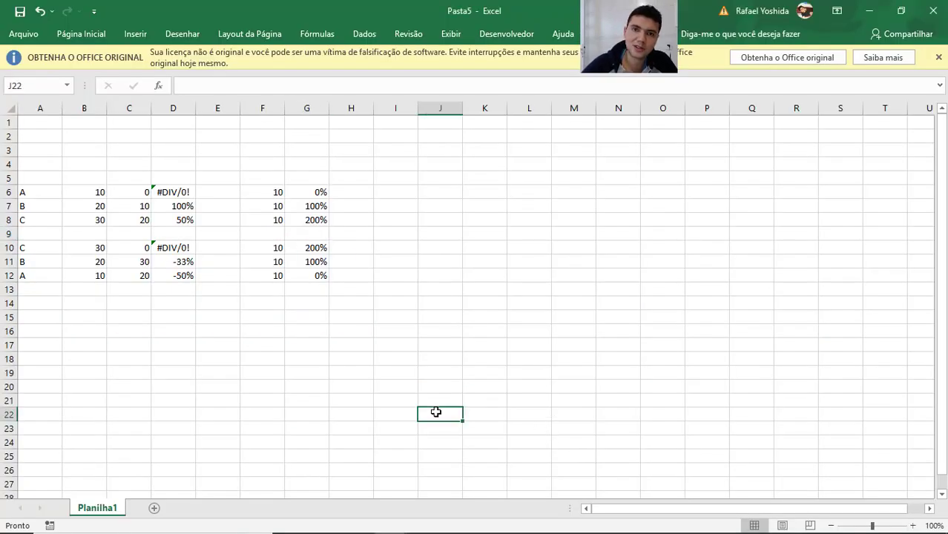
{"action": "left_click", "coordinate": [337, 394]}
{"action": "key", "text": "Left"}
{"action": "key", "text": "Left"}
{"action": "key", "text": "Left"}
{"action": "key", "text": "Left"}
{"action": "key", "text": "Left"}
{"action": "key", "text": "Left"}
{"action": "key", "text": "Left"}
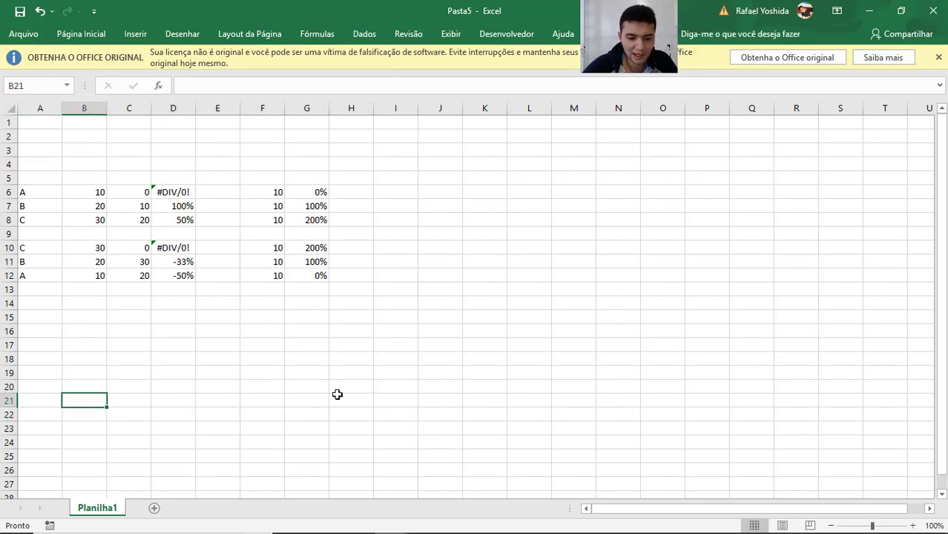
{"action": "type", "text": "a"}
{"action": "key", "text": "Return"}
{"action": "type", "text": "b"}
{"action": "key", "text": "Return"}
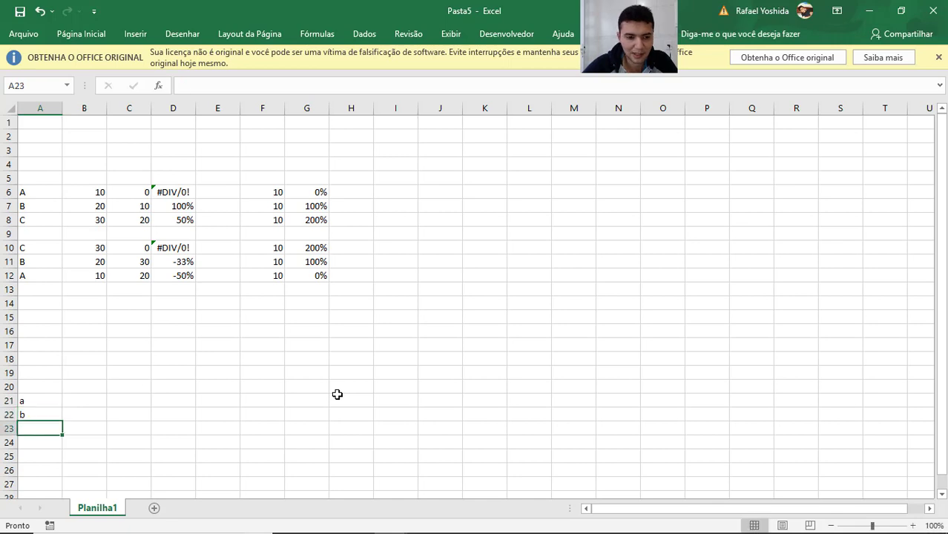
{"action": "type", "text": "c"}
{"action": "key", "text": "Return"}
Enter category A in B21 and copy it to B22:B23.
{"action": "key", "text": "Up"}
{"action": "key", "text": "Up"}
{"action": "key", "text": "Right"}
{"action": "key", "text": "Up"}
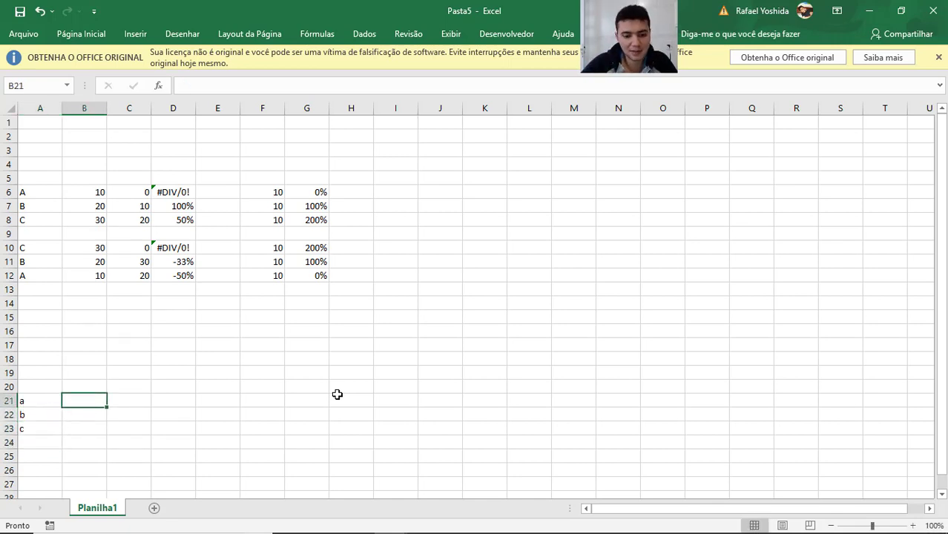
{"action": "type", "text": "A"}
{"action": "key", "text": "Return"}
{"action": "key", "text": "Up"}
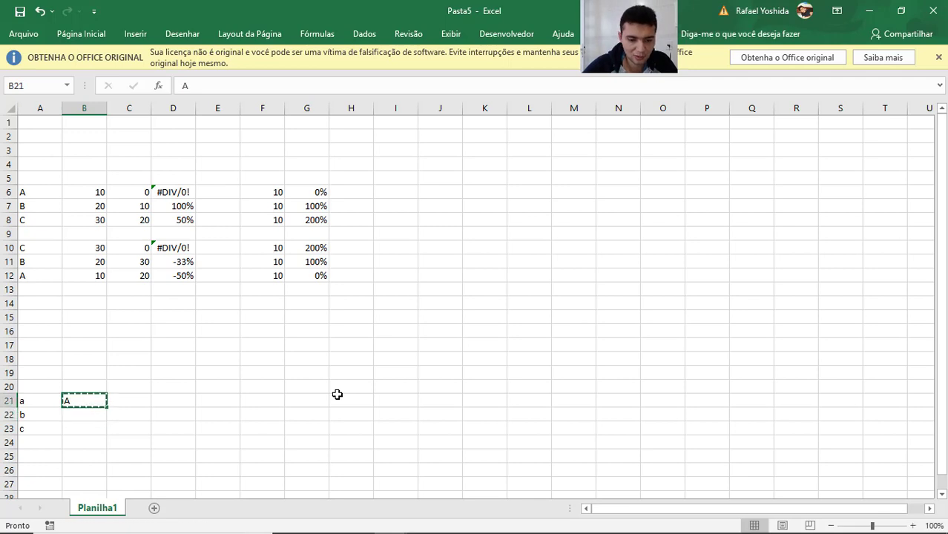
{"action": "key", "text": "ctrl+c"}
{"action": "key", "text": "Down"}
{"action": "key", "text": "Down"}
{"action": "key", "text": "shift+Up"}
{"action": "key", "text": "ctrl+v"}
{"action": "key", "text": "Down"}
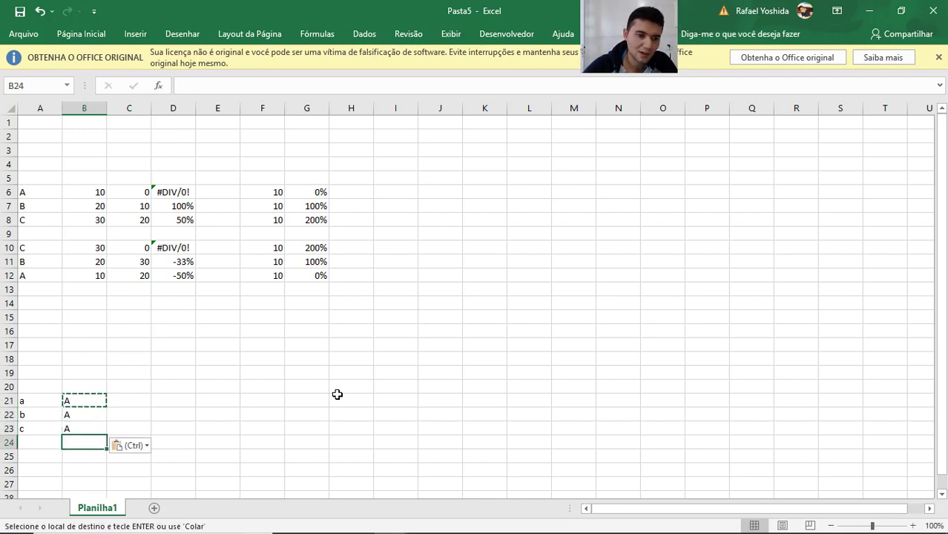
Enter category B in B24 and copy it to B25:B26.
{"action": "type", "text": "B"}
{"action": "key", "text": "Return"}
{"action": "key", "text": "Up"}
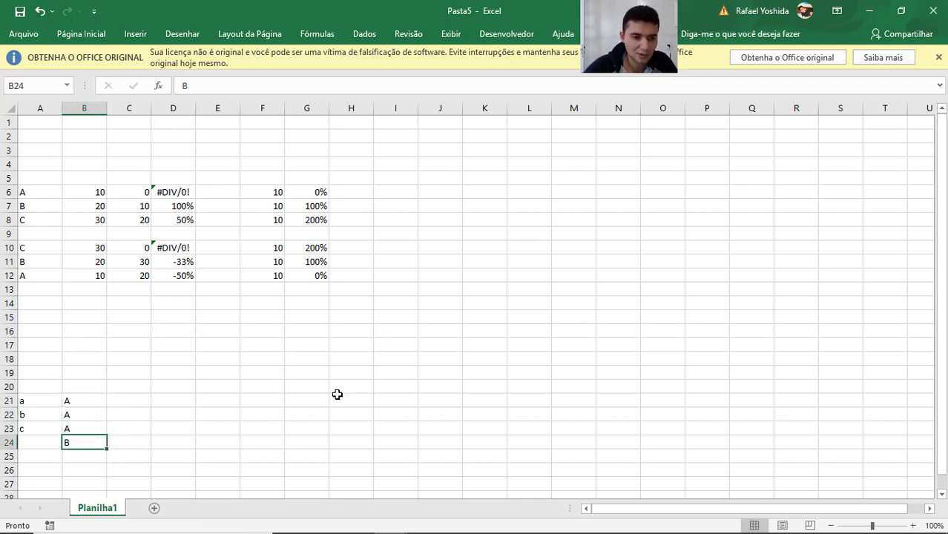
{"action": "key", "text": "ctrl+c"}
{"action": "key", "text": "Down"}
{"action": "key", "text": "shift+Down"}
{"action": "key", "text": "ctrl+v"}
{"action": "key", "text": "Down"}
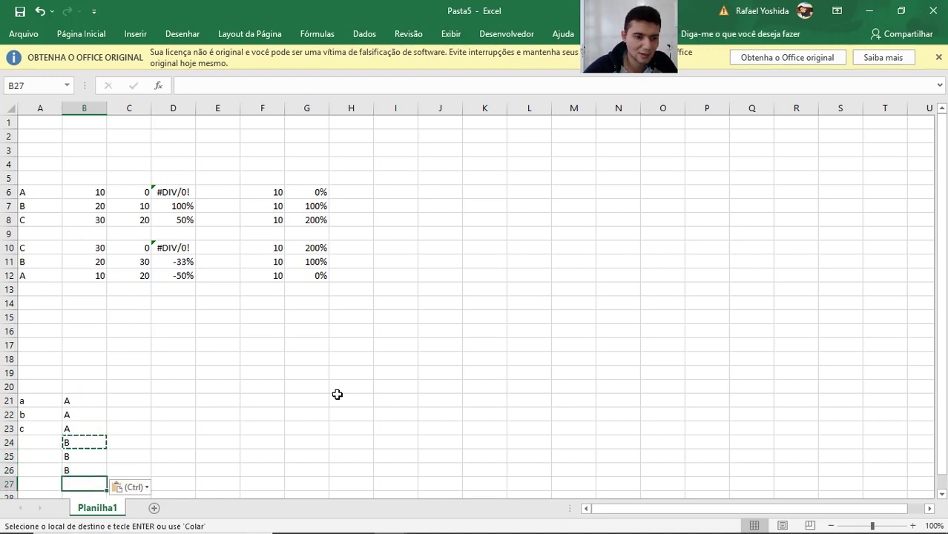
Enter category C in B27 and copy it to B28:B29.
{"action": "type", "text": "C"}
{"action": "key", "text": "Return"}
{"action": "key", "text": "Up"}
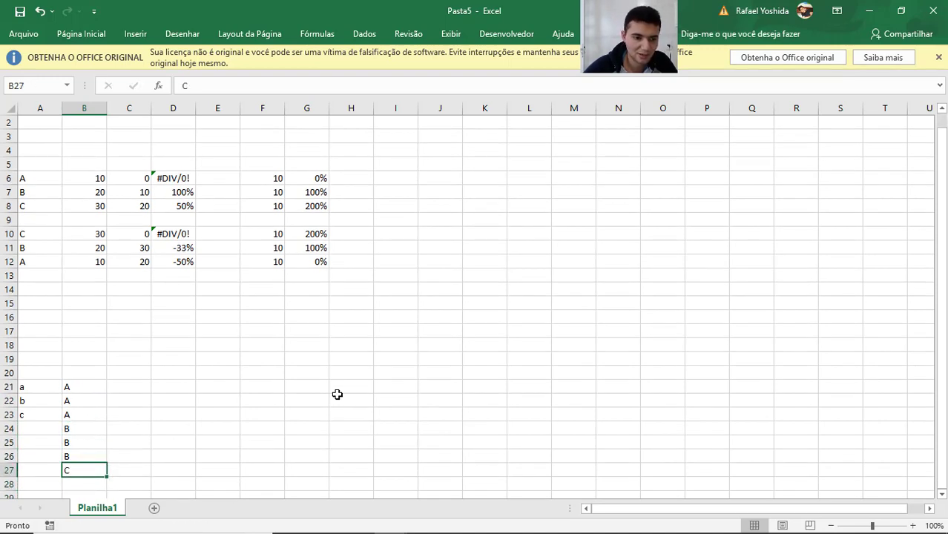
{"action": "key", "text": "ctrl+c"}
{"action": "key", "text": "Down"}
{"action": "key", "text": "shift+Down"}
{"action": "key", "text": "ctrl+v"}
Copy the a, b, c list from A21:A23 into A24:A26 and A27:A29, beside categories B and C.
{"action": "key", "text": "Left"}
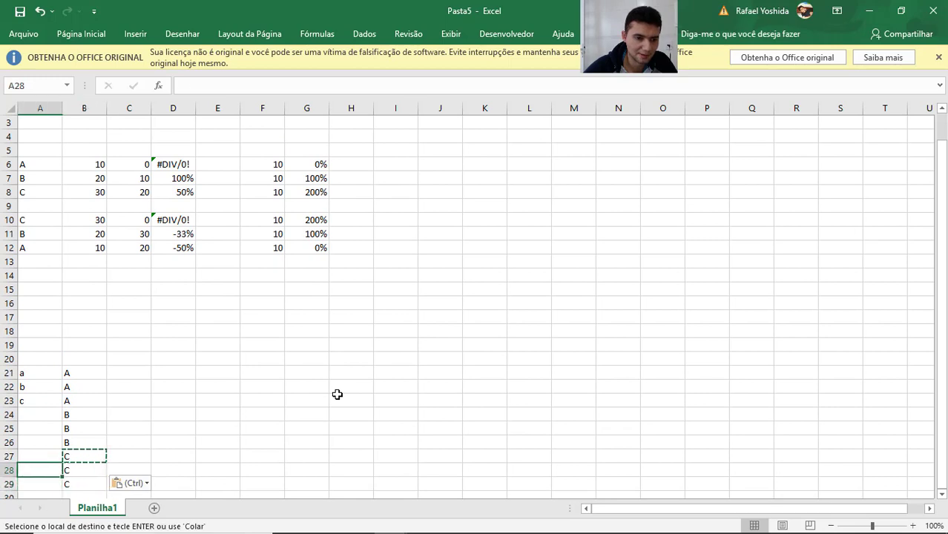
{"action": "key", "text": "ctrl+Up"}
{"action": "key", "text": "Up"}
{"action": "key", "text": "Up"}
{"action": "key", "text": "shift+Down"}
{"action": "key", "text": "shift+Down"}
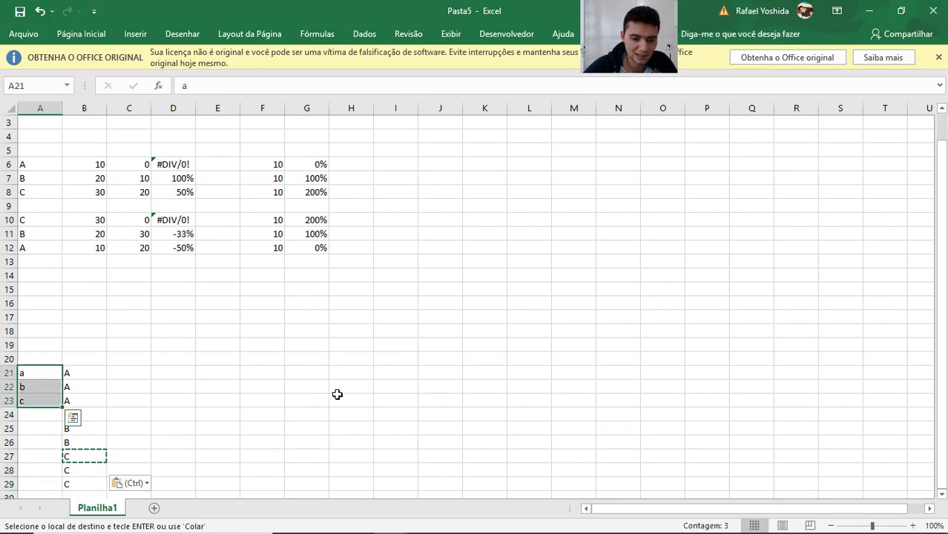
{"action": "key", "text": "ctrl+c"}
{"action": "key", "text": "Down"}
{"action": "key", "text": "Down"}
{"action": "key", "text": "Down"}
{"action": "key", "text": "ctrl+v"}
{"action": "key", "text": "Down"}
{"action": "key", "text": "Down"}
{"action": "key", "text": "Down"}
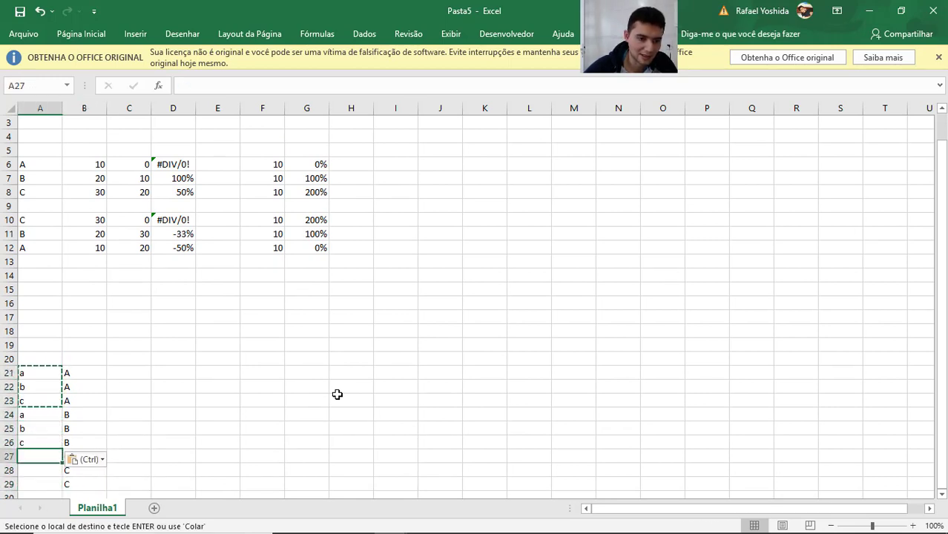
{"action": "key", "text": "ctrl+v"}
{"action": "key", "text": "Down"}
{"action": "key", "text": "Down"}
{"action": "key", "text": "Up"}
{"action": "key", "text": "Escape"}
Generate a random number in C21 with the formula =ALEATÓRIOENTRE(10;20).
{"action": "key", "text": "Right"}
{"action": "key", "text": "Up"}
{"action": "key", "text": "Up"}
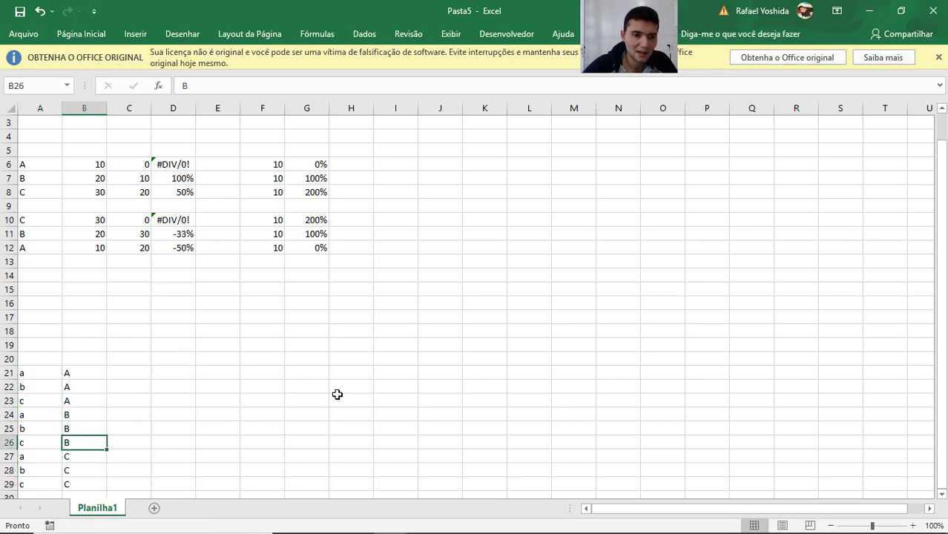
{"action": "key", "text": "Up"}
{"action": "key", "text": "Up"}
{"action": "key", "text": "Up"}
{"action": "key", "text": "Up"}
{"action": "key", "text": "Right"}
{"action": "key", "text": "Up"}
{"action": "type", "text": "=ale"}
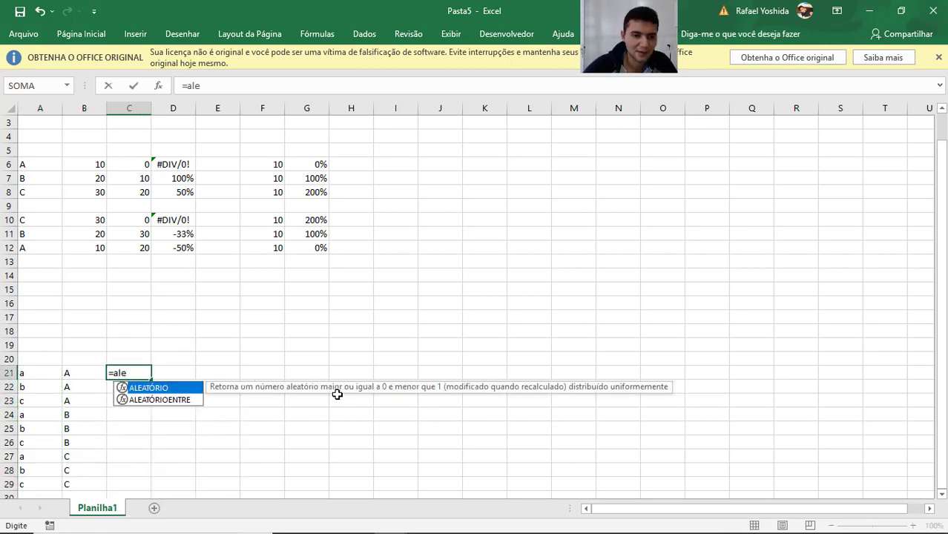
{"action": "key", "text": "Down"}
{"action": "key", "text": "Tab"}
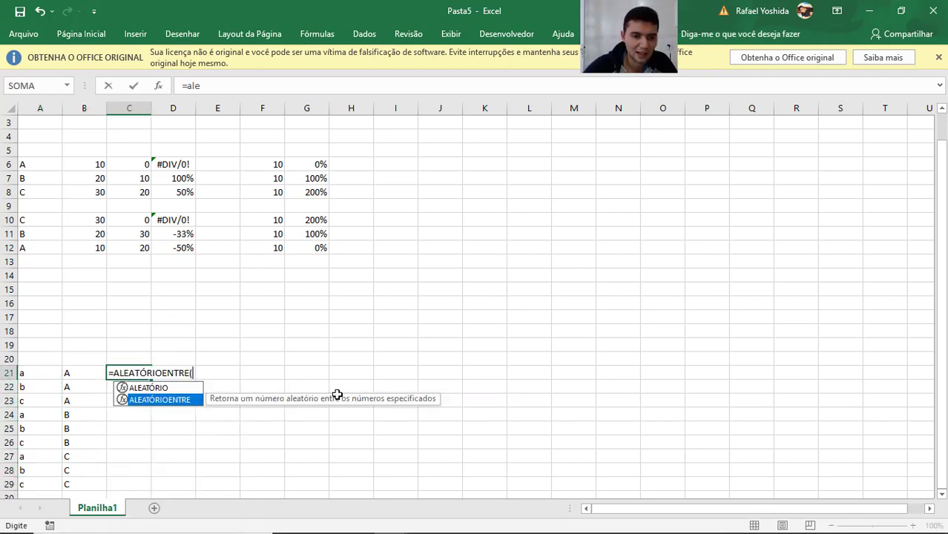
{"action": "type", "text": "10;20"}
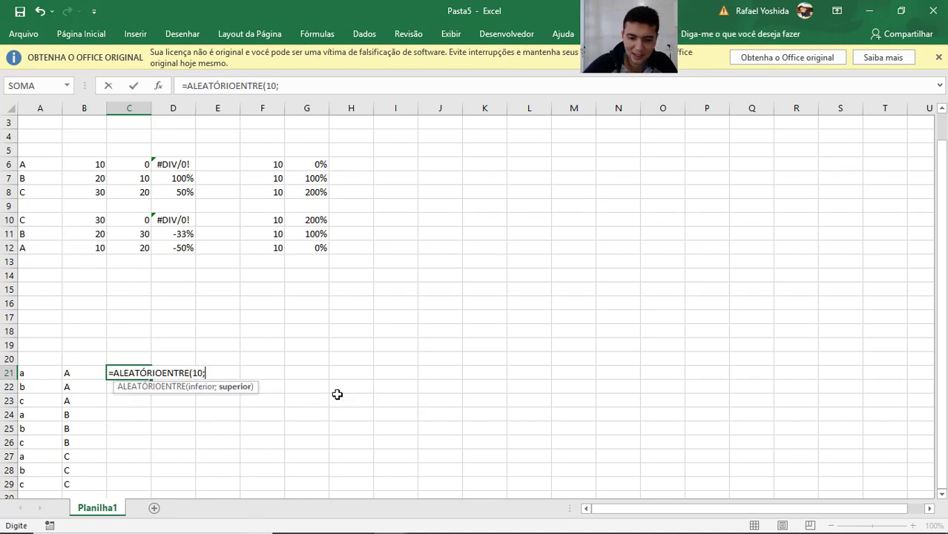
{"action": "key", "text": "Return"}
Copy the random-number formula from C21 down through C29.
{"action": "key", "text": "Up"}
{"action": "key", "text": "ctrl+c"}
{"action": "key", "text": "Left"}
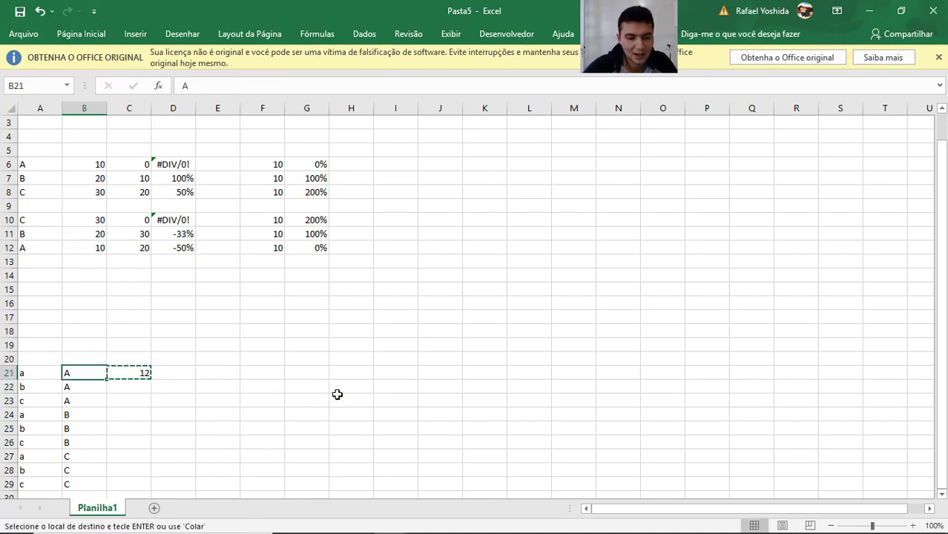
{"action": "key", "text": "ctrl+Down"}
{"action": "key", "text": "Right"}
{"action": "key", "text": "ctrl+shift+Up"}
{"action": "key", "text": "Return"}
Replace the random-number formulas in C21:C29 with their fixed values.
{"action": "key", "text": "Up"}
{"action": "key", "text": "Up"}
{"action": "key", "text": "Up"}
{"action": "key", "text": "Up"}
{"action": "key", "text": "Up"}
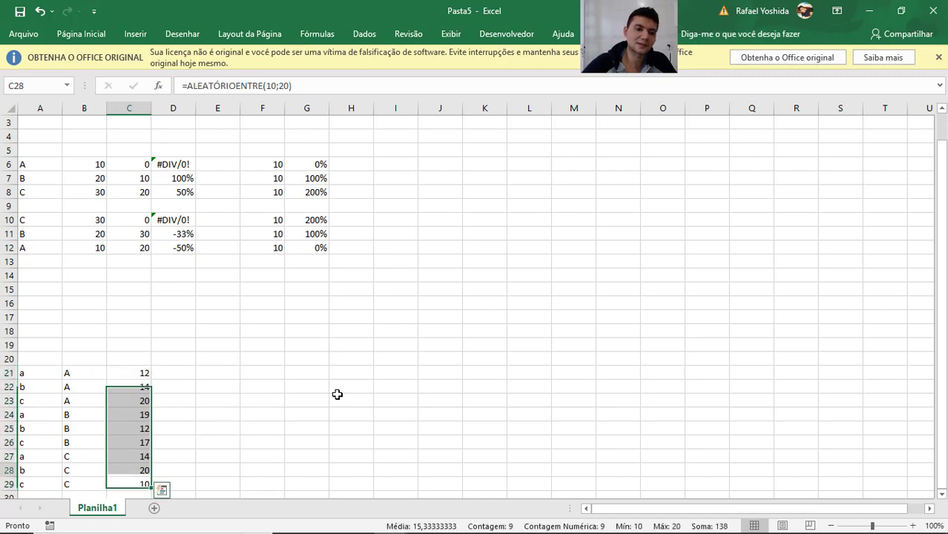
{"action": "key", "text": "Up"}
{"action": "key", "text": "Up"}
{"action": "key", "text": "Up"}
{"action": "key", "text": "ctrl+shift+Down"}
{"action": "key", "text": "ctrl+c"}
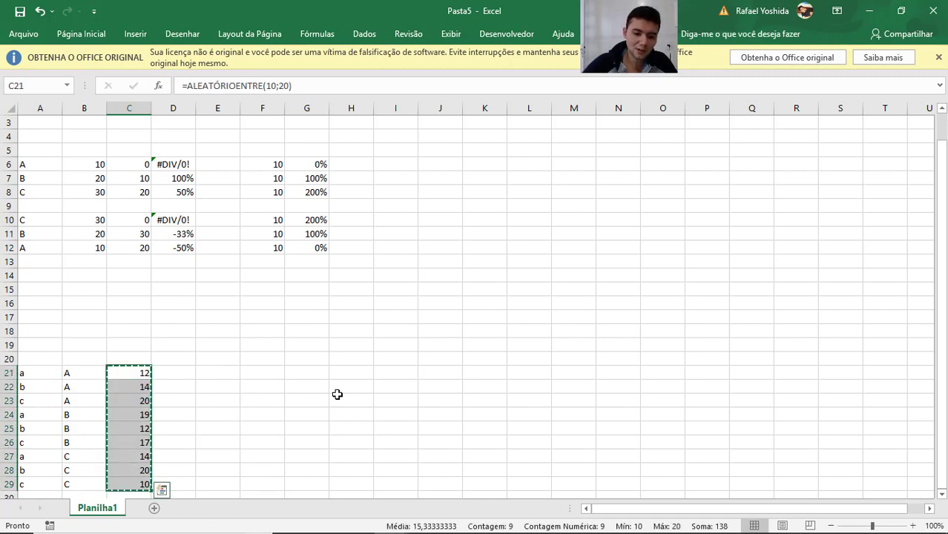
{"action": "key", "text": "alt+c"}
{"action": "key", "text": "v"}
{"action": "key", "text": "v"}
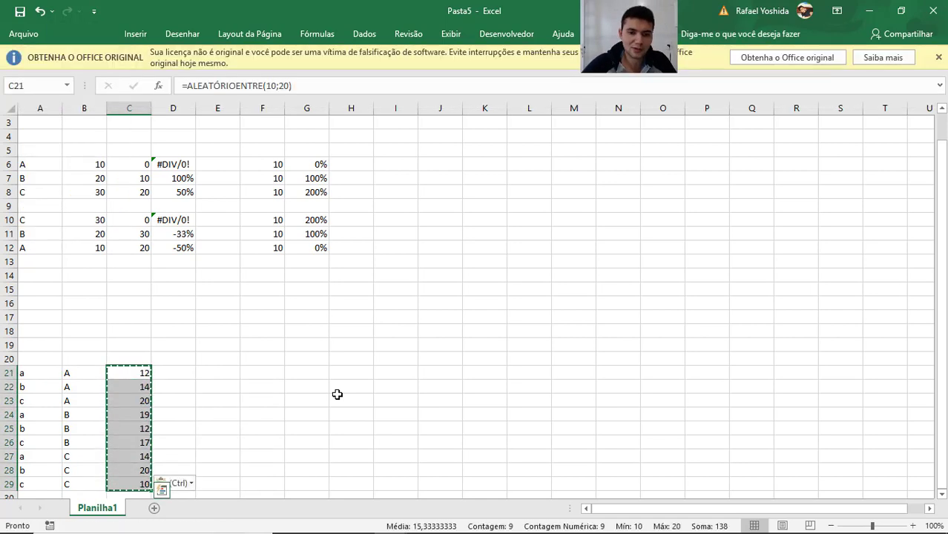
{"action": "key", "text": "Escape"}
{"action": "key", "text": "Right"}
{"action": "key", "text": "Right"}
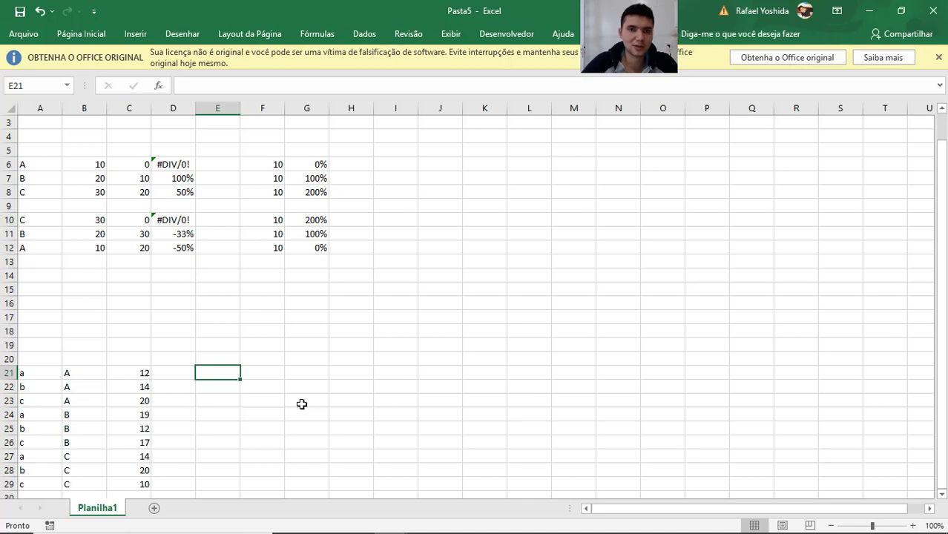
Total the category A values in E21 with the formula =SOMASES(C21:C29;B21:B29;"A").
{"action": "left_click", "coordinate": [81, 370]}
{"action": "left_click_drag", "start_coordinate": [81, 370], "coordinate": [92, 401]}
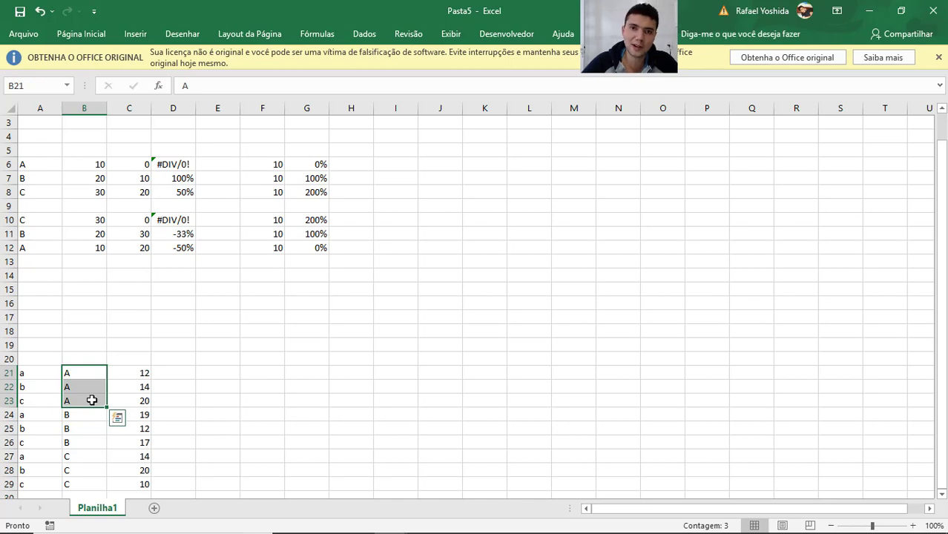
{"action": "key", "text": "Right"}
{"action": "key", "text": "Right"}
{"action": "key", "text": "Right"}
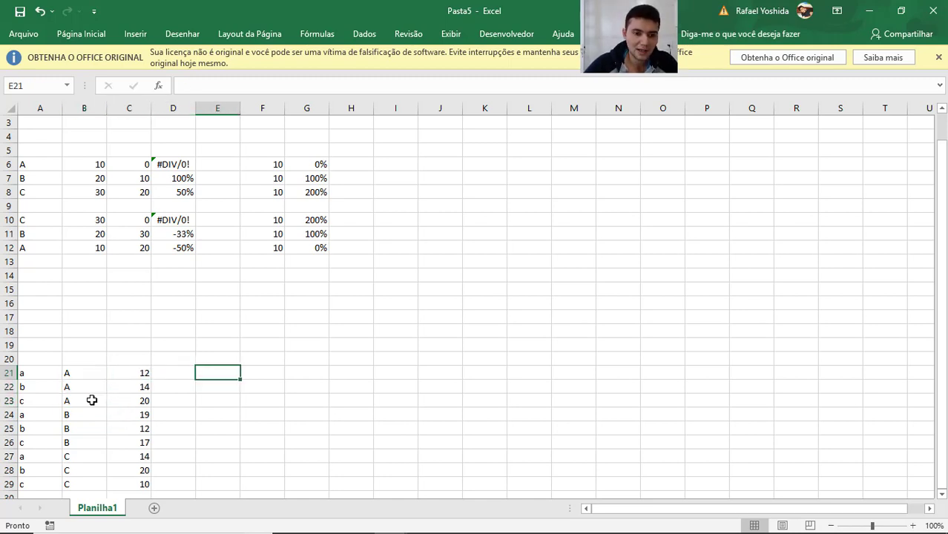
{"action": "type", "text": "=somases"}
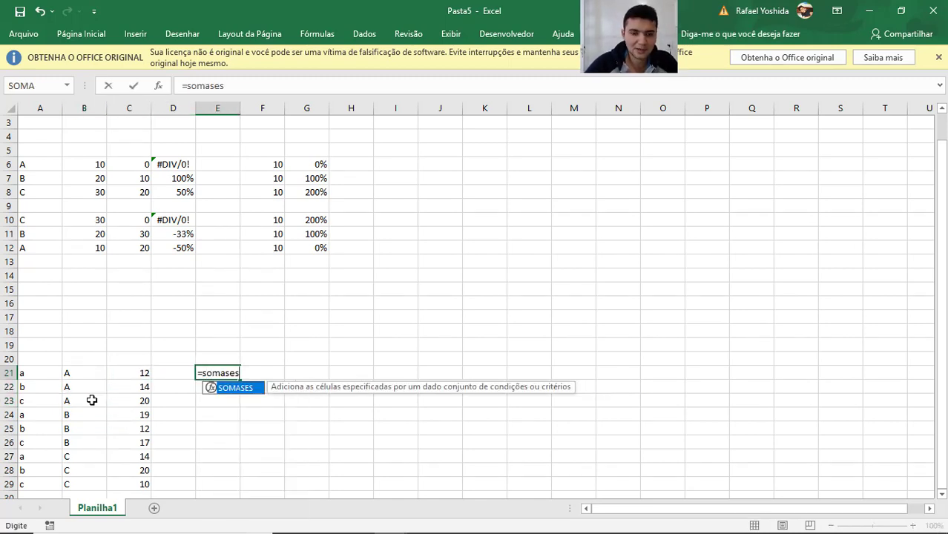
{"action": "key", "text": "Tab"}
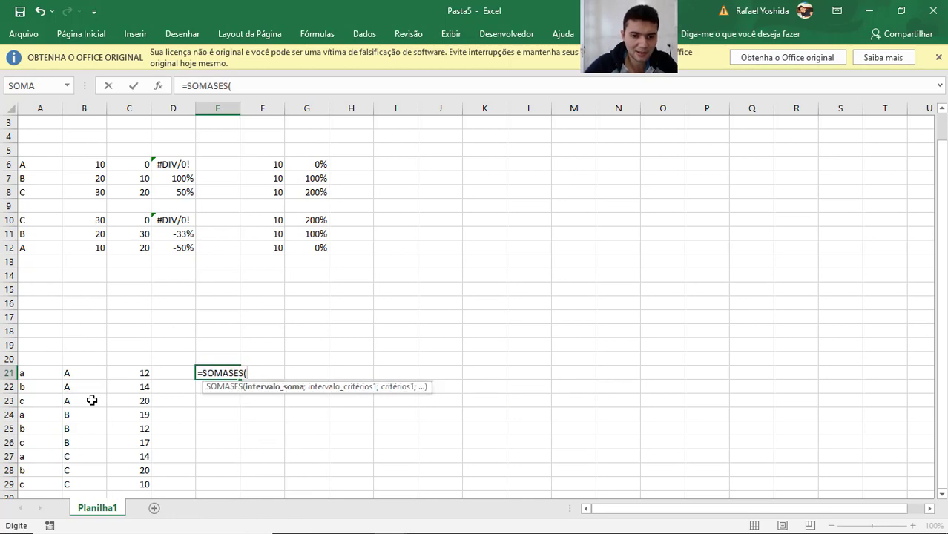
{"action": "key", "text": "Left"}
{"action": "key", "text": "Left"}
{"action": "key", "text": "ctrl+shift+Down"}
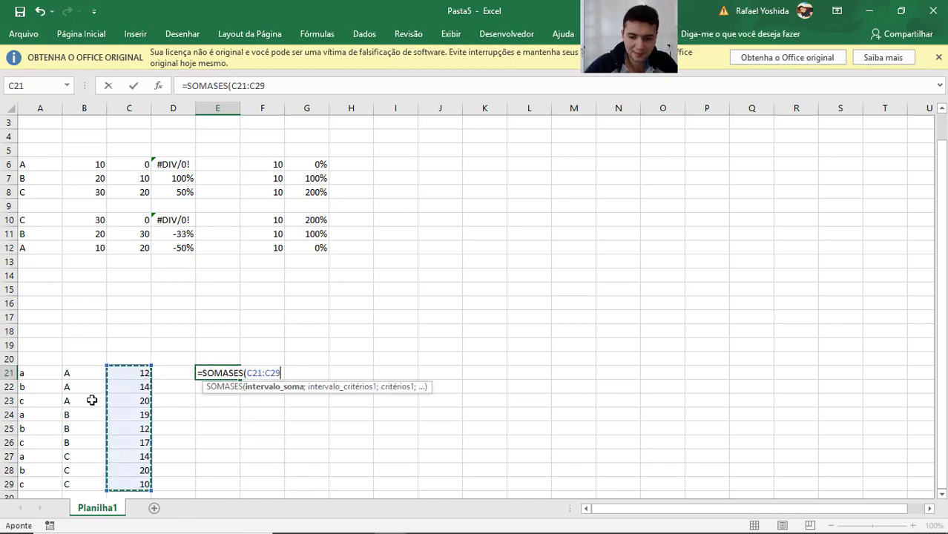
{"action": "type", "text": ";"}
{"action": "key", "text": "Left"}
{"action": "key", "text": "Left"}
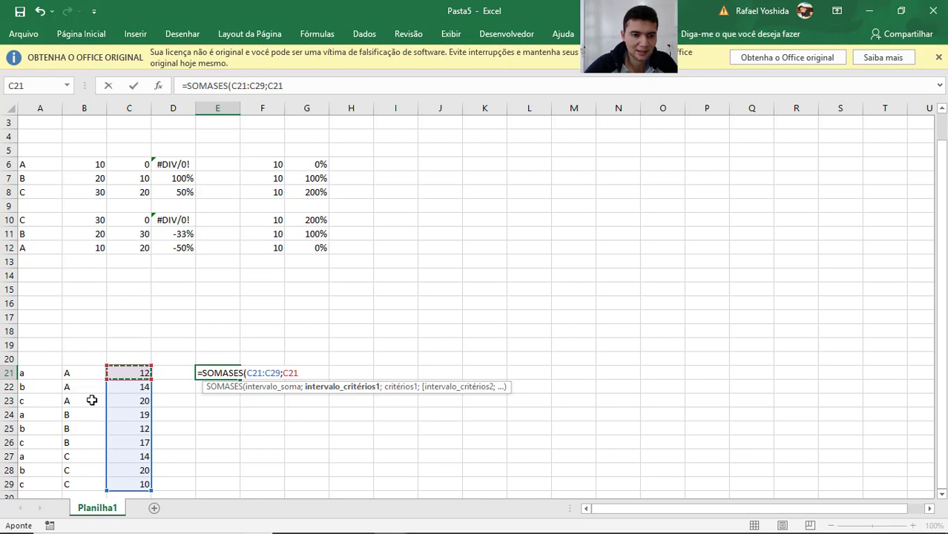
{"action": "key", "text": "Left"}
{"action": "key", "text": "ctrl+shift+Down"}
{"action": "type", "text": ";"}
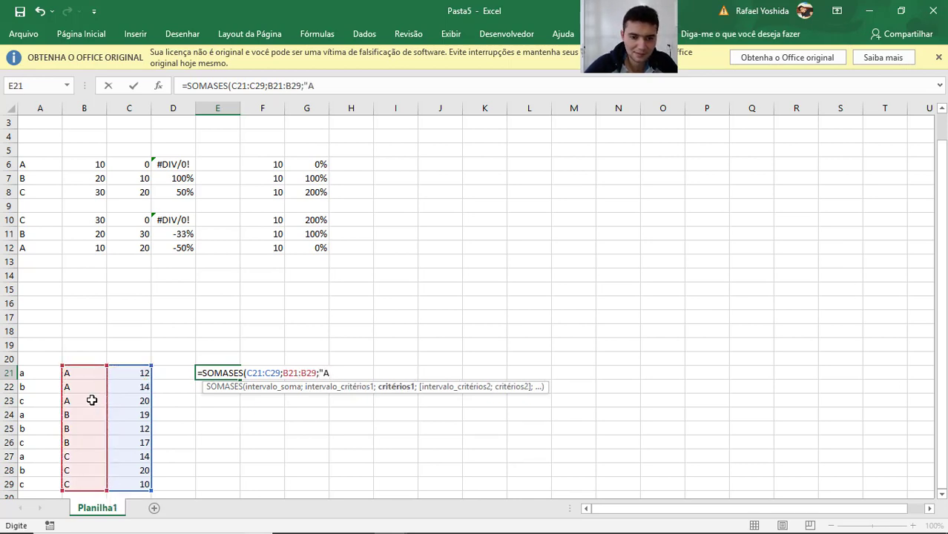
{"action": "type", "text": "\"A\")"}
{"action": "key", "text": "Return"}
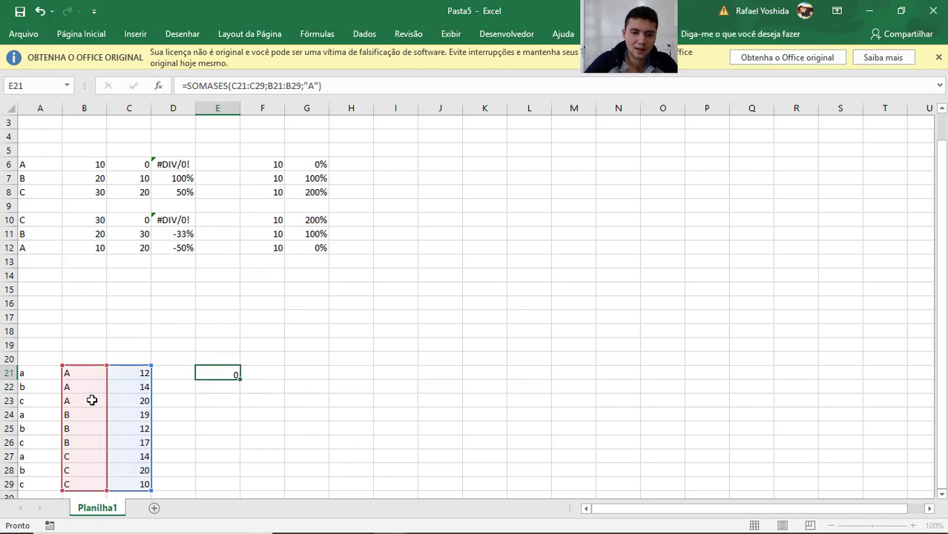
Link E22 to the category A total with the formula =E21.
{"action": "type", "text": "="}
{"action": "key", "text": "Up"}
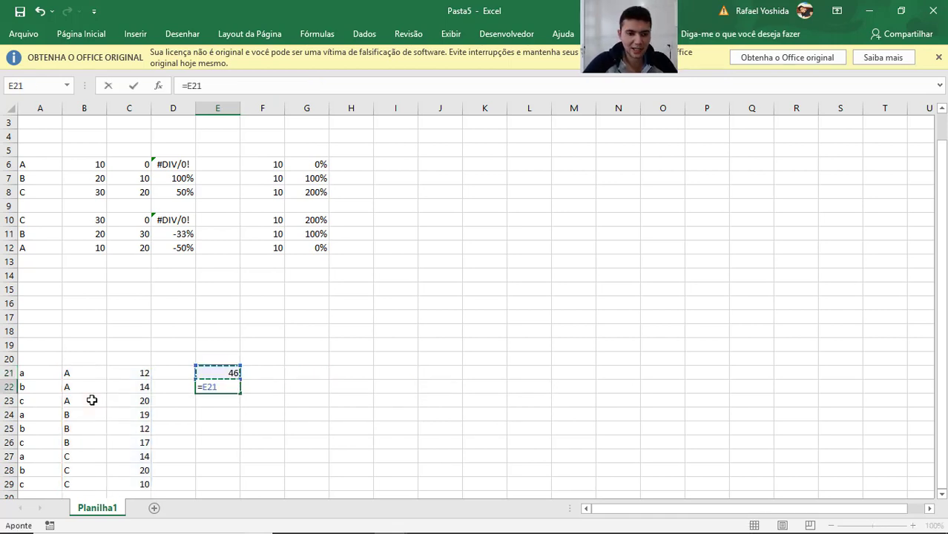
{"action": "key", "text": "ctrl+Return"}
Copy the reference formula in E22 down to E23:E29 so each row repeats the category A total.
{"action": "key", "text": "ctrl+c"}
{"action": "key", "text": "Left"}
{"action": "key", "text": "Left"}
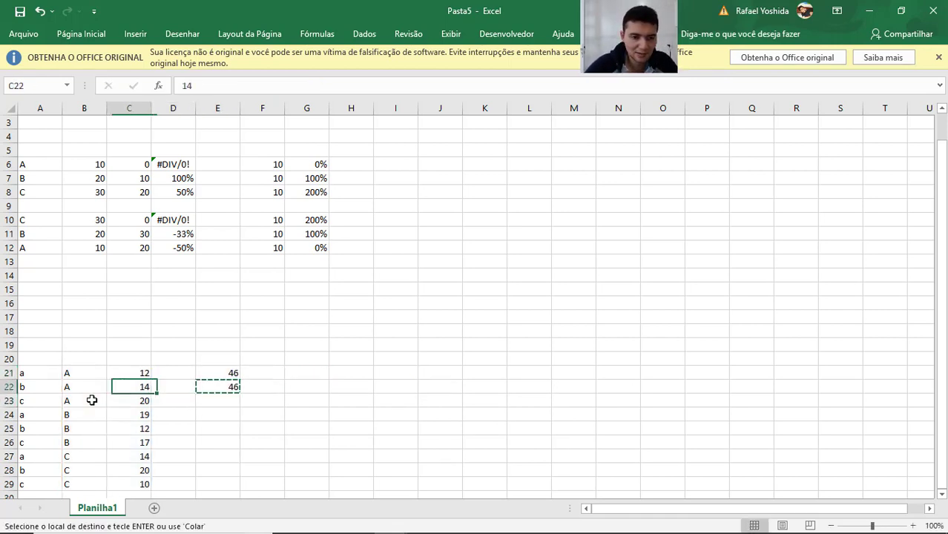
{"action": "key", "text": "Down"}
{"action": "key", "text": "Down"}
{"action": "key", "text": "Down"}
{"action": "key", "text": "Down"}
{"action": "key", "text": "Down"}
{"action": "key", "text": "Down"}
{"action": "key", "text": "Down"}
{"action": "key", "text": "Right"}
{"action": "key", "text": "Up"}
{"action": "key", "text": "Right"}
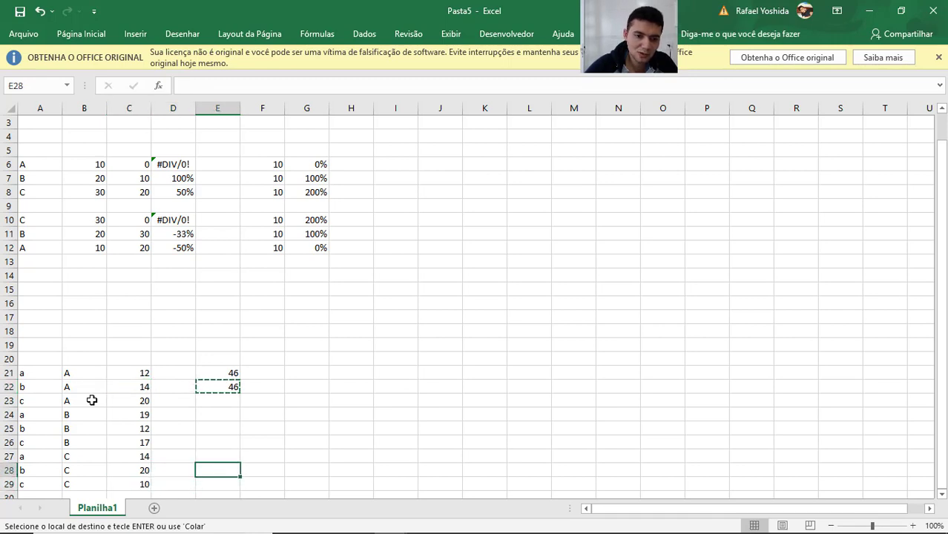
{"action": "key", "text": "Down"}
{"action": "key", "text": "ctrl+shift+Up"}
{"action": "key", "text": "shift+Down"}
{"action": "key", "text": "ctrl+v"}
{"action": "key", "text": "Return"}
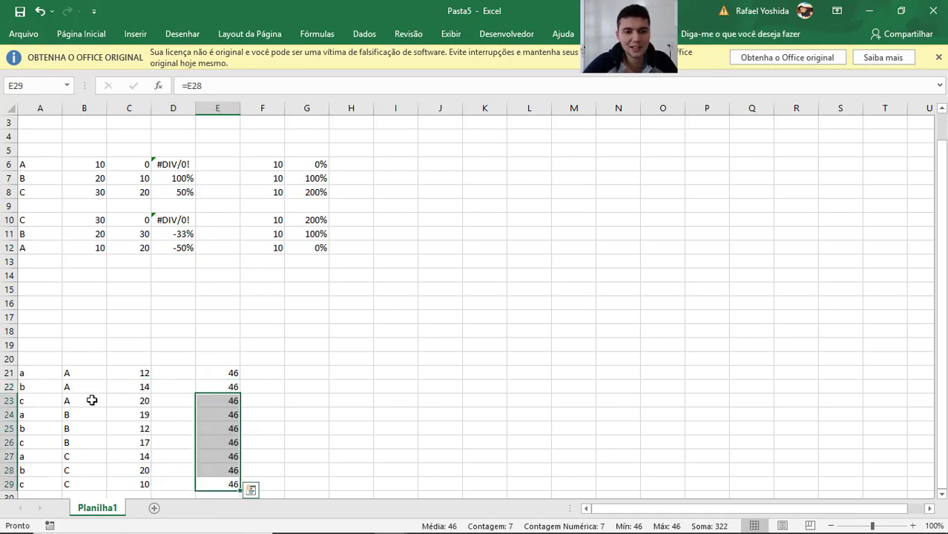
{"action": "left_click", "coordinate": [285, 392]}
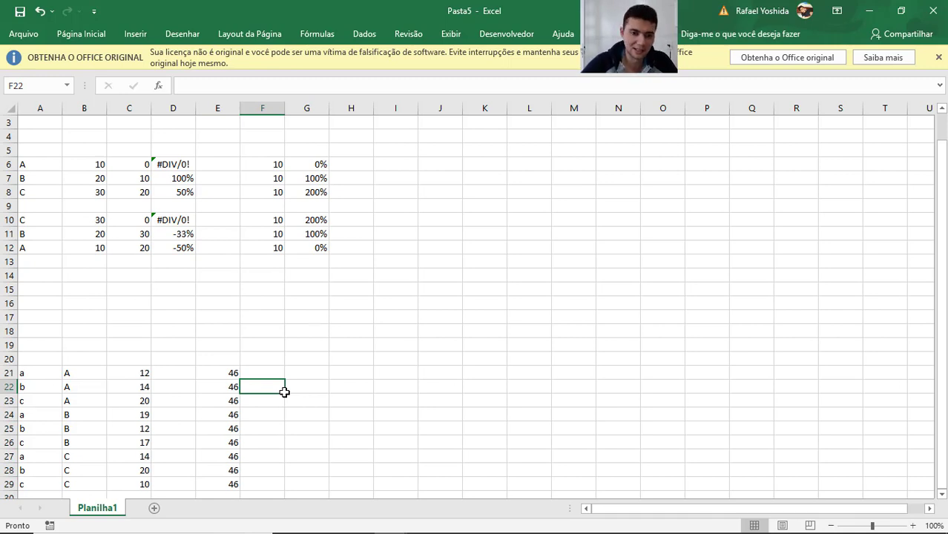
{"action": "key", "text": "Right"}
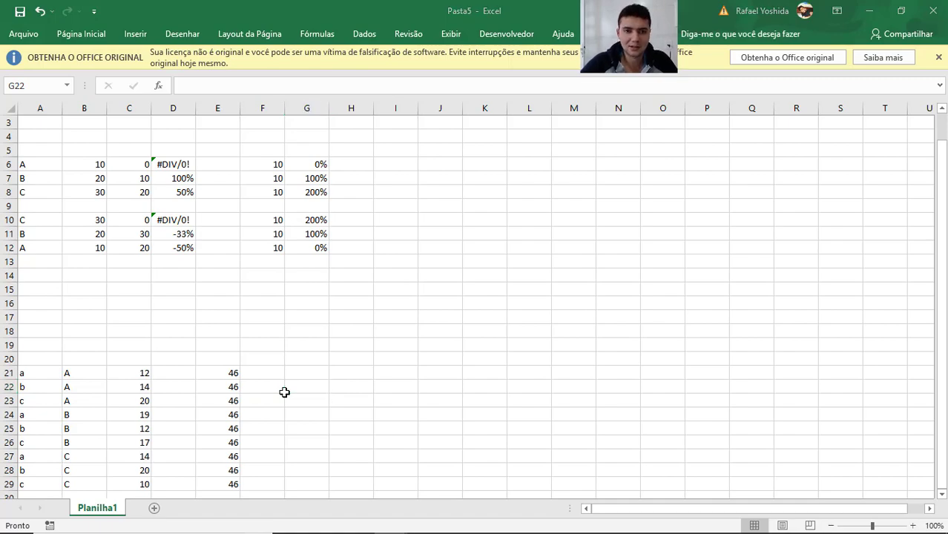
Switch to Qlik Sense, remove the Total qualifier from the lower bar chart's measure expression, apply it and finish editing the sheet.
{"action": "key", "text": "alt+Tab"}
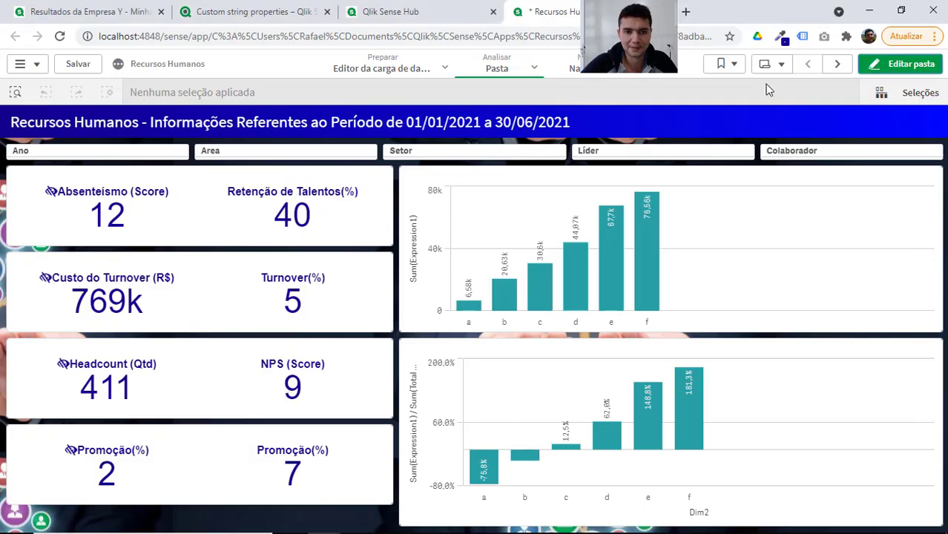
{"action": "left_click", "coordinate": [895, 67]}
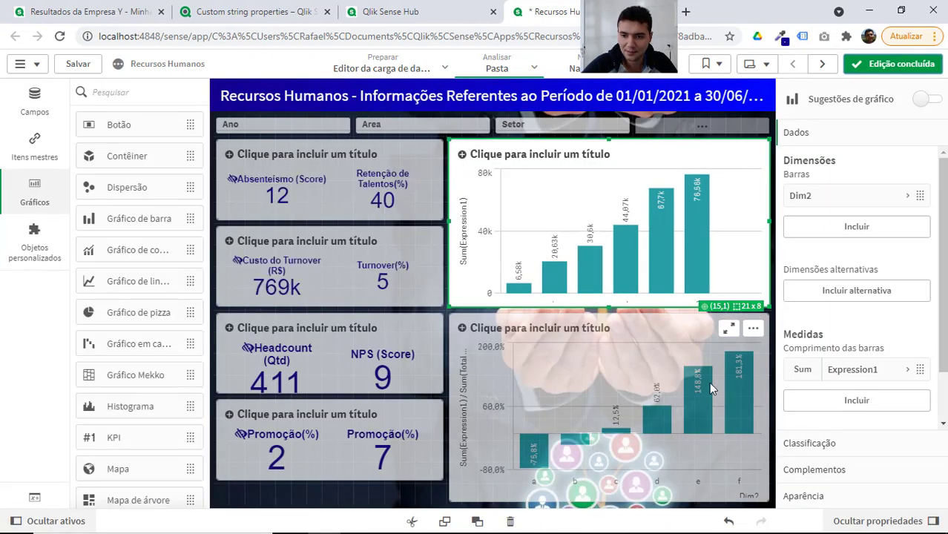
{"action": "left_click", "coordinate": [709, 382]}
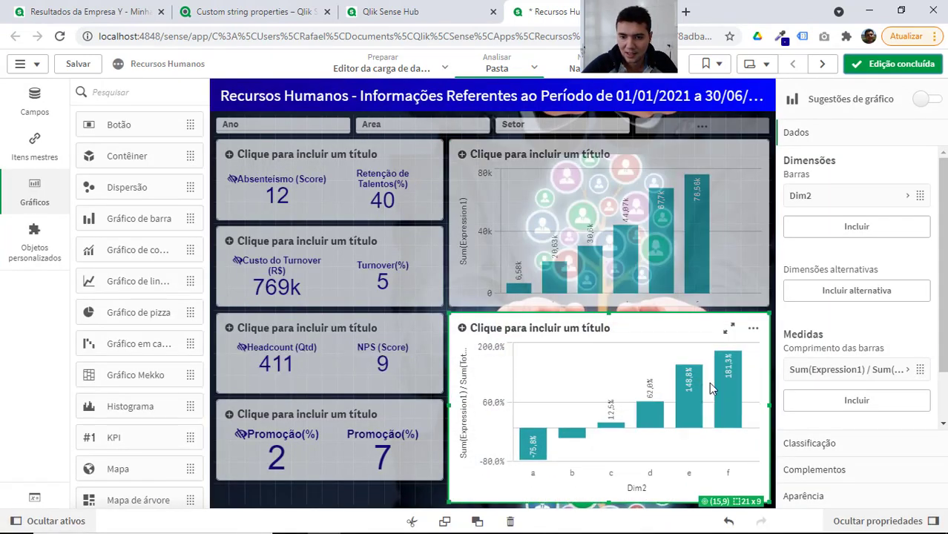
{"action": "left_click", "coordinate": [855, 370]}
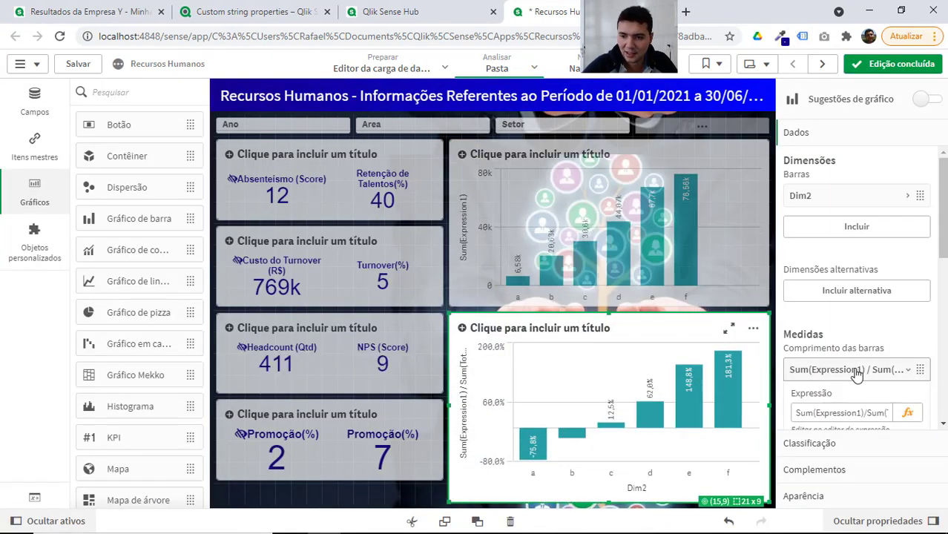
{"action": "left_click", "coordinate": [909, 416]}
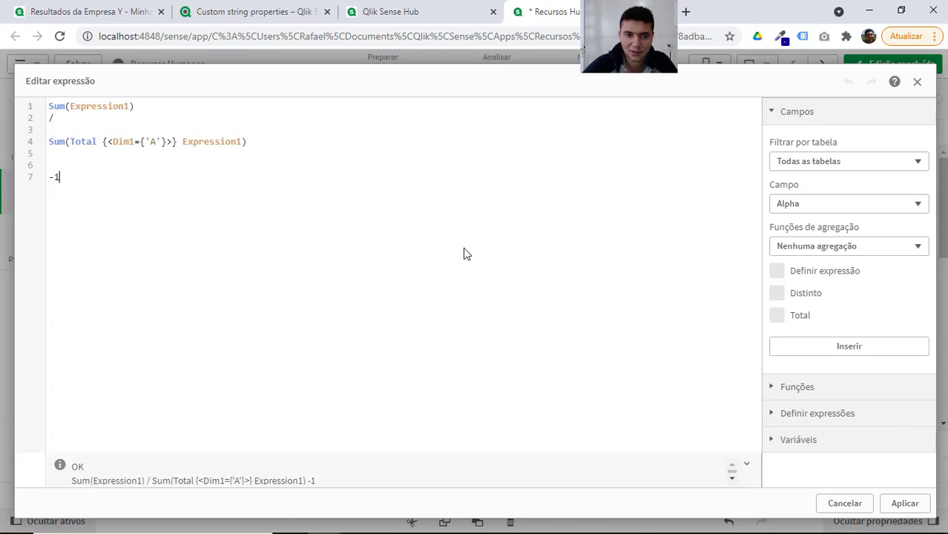
{"action": "double_click", "coordinate": [79, 141]}
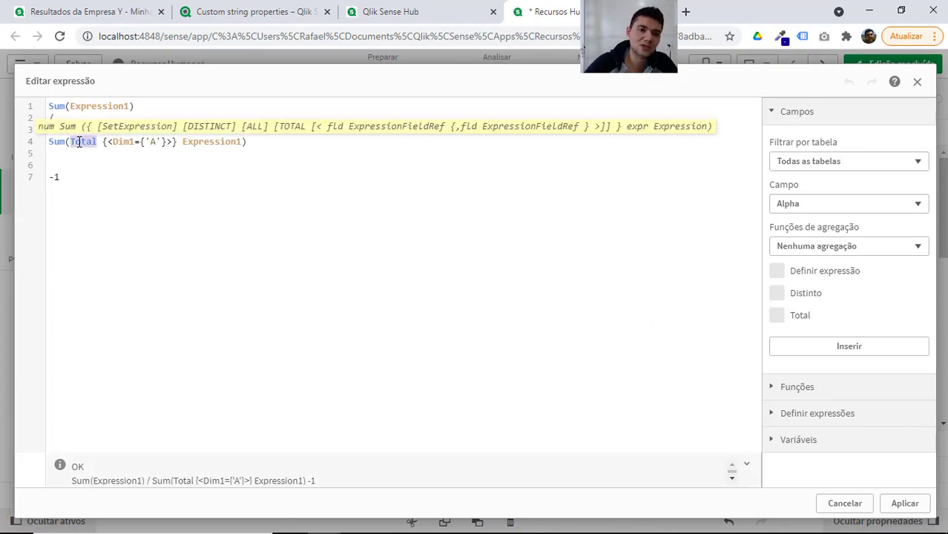
{"action": "key", "text": "Delete"}
{"action": "key", "text": "Delete"}
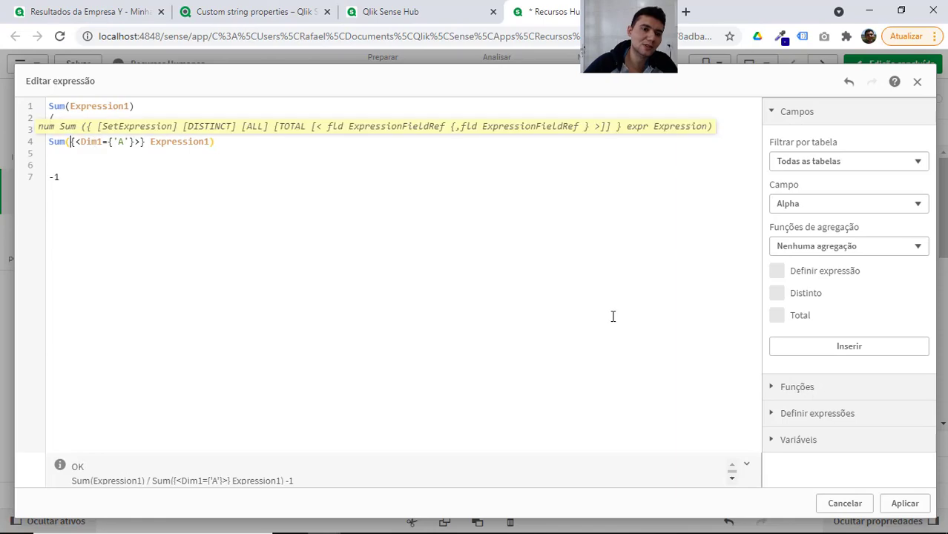
{"action": "left_click", "coordinate": [898, 504]}
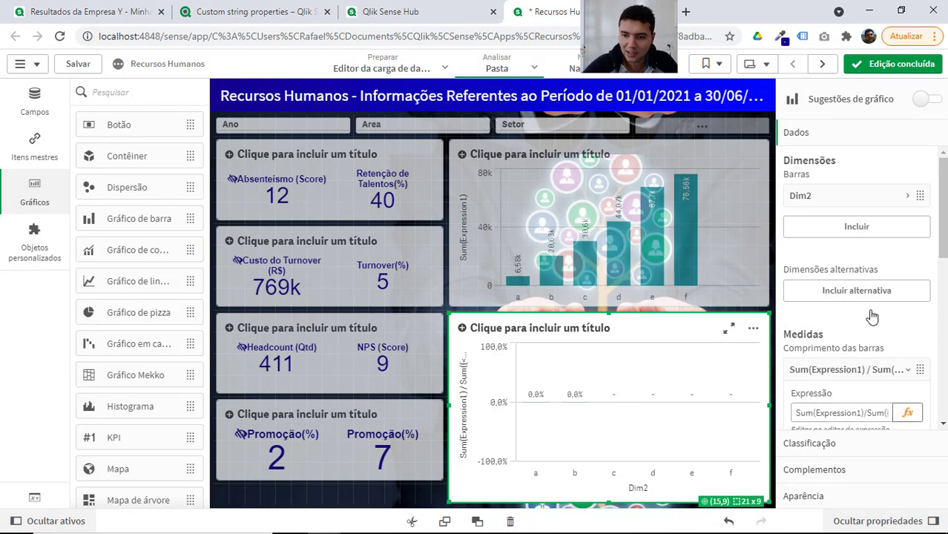
{"action": "left_click", "coordinate": [884, 63]}
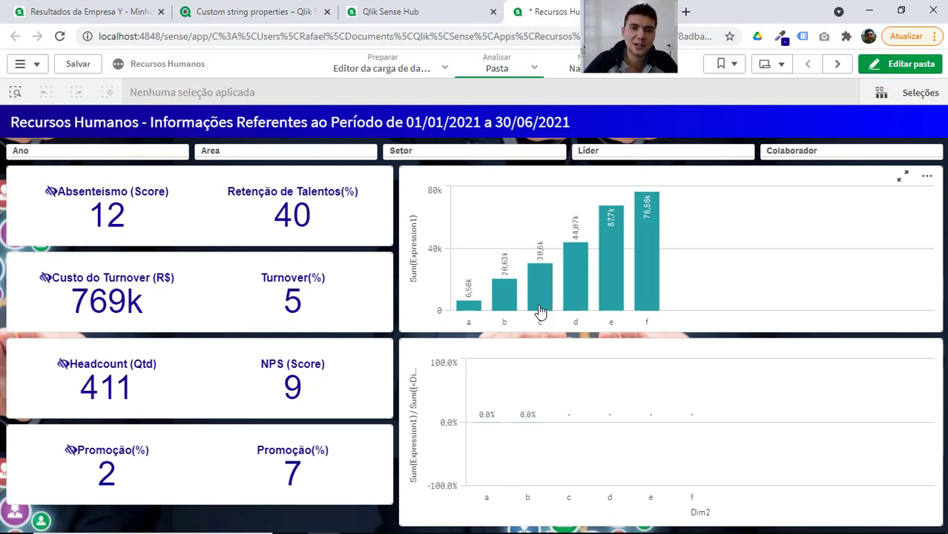
Switch back to Excel and highlight the two dimension columns in A21:B29.
{"action": "key", "text": "alt+Tab"}
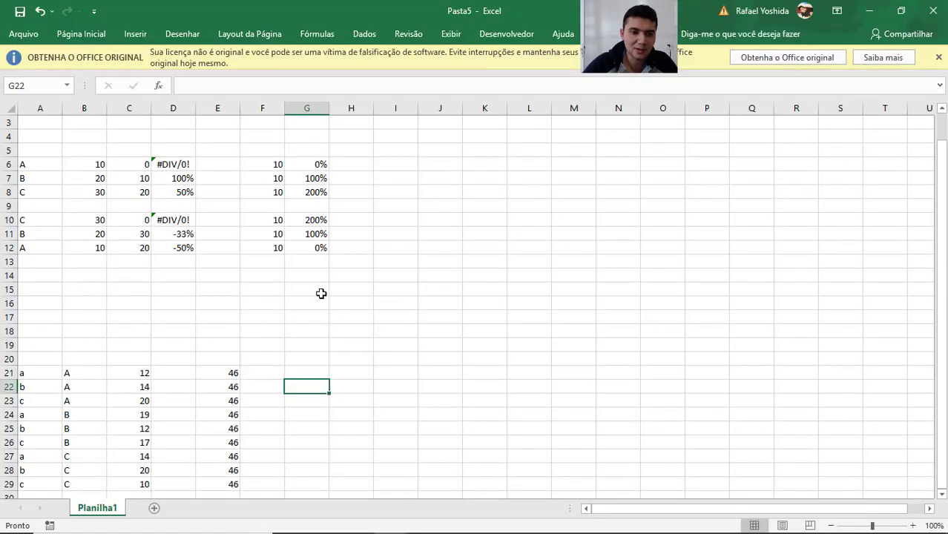
{"action": "left_click", "coordinate": [36, 372]}
{"action": "key", "text": "shift+Right"}
{"action": "key", "text": "ctrl+shift+Down"}
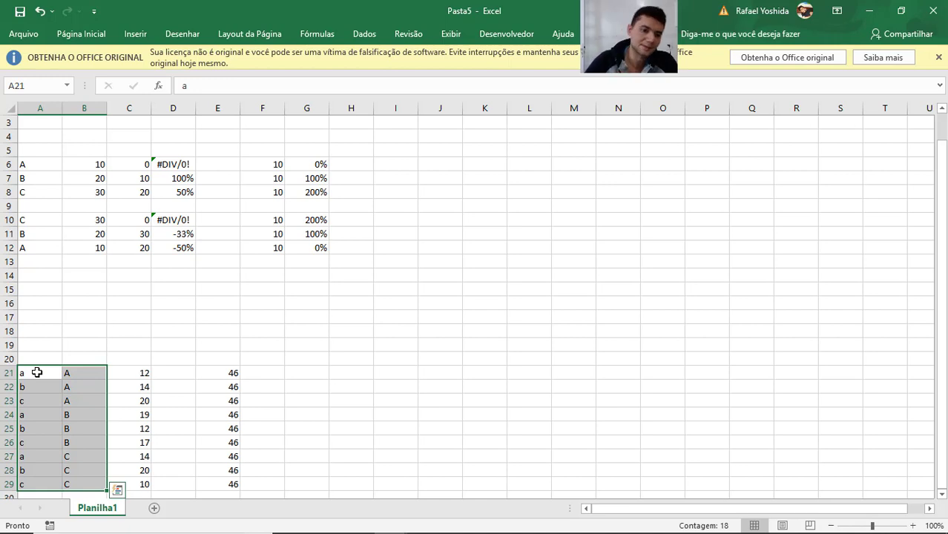
List the dimension values a, b and c in cells G21:G23.
{"action": "key", "text": "Right"}
{"action": "key", "text": "Right"}
{"action": "key", "text": "Right"}
{"action": "key", "text": "Right"}
{"action": "key", "text": "Right"}
{"action": "key", "text": "Right"}
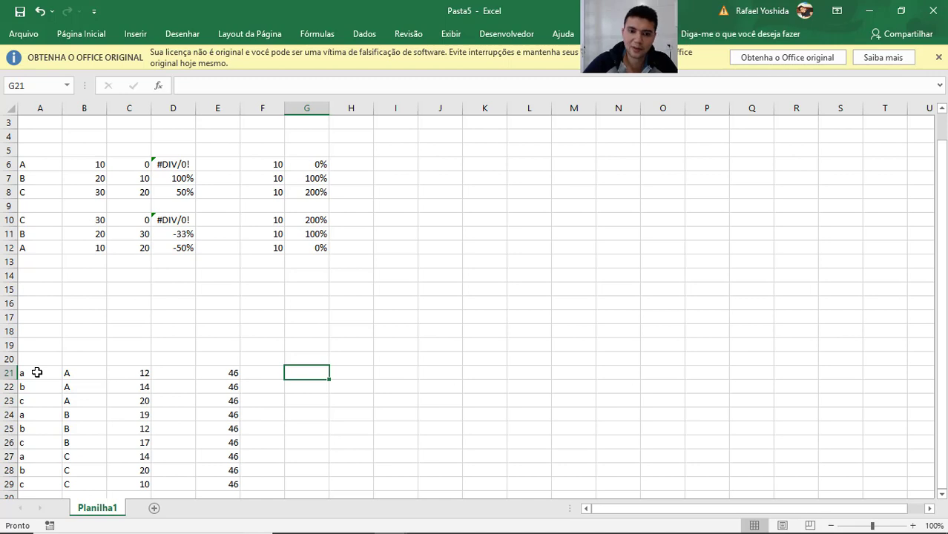
{"action": "type", "text": "a"}
{"action": "key", "text": "Return"}
{"action": "type", "text": "c"}
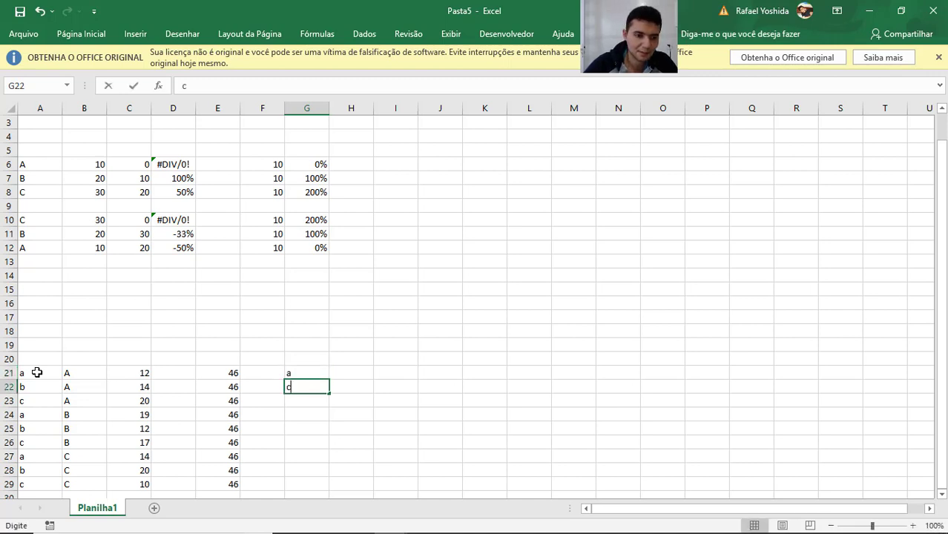
{"action": "key", "text": "Return"}
{"action": "key", "text": "Up"}
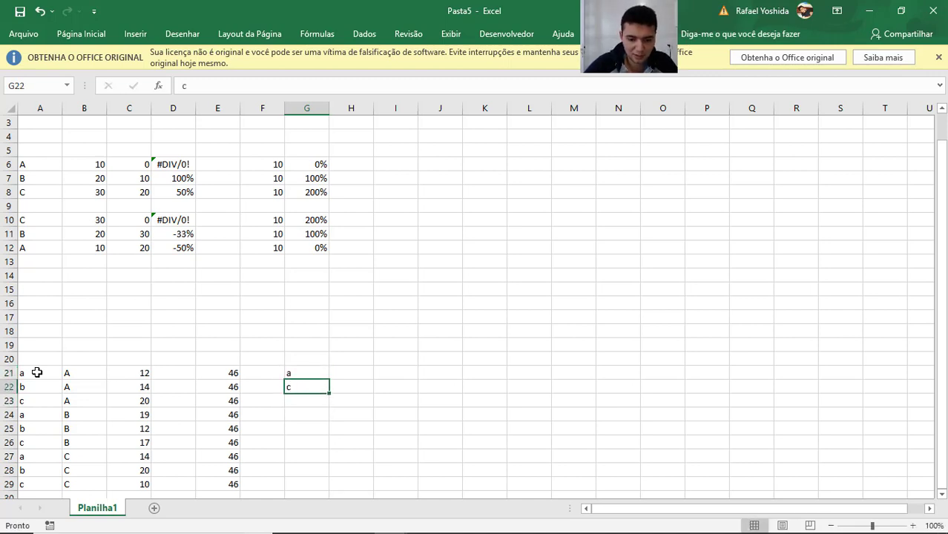
{"action": "type", "text": "b"}
{"action": "key", "text": "Return"}
{"action": "type", "text": "c"}
{"action": "key", "text": "Return"}
{"action": "key", "text": "Up"}
Start a SOMASES formula in H21 with the absolute sum range $C$21:$C$29.
{"action": "key", "text": "Right"}
{"action": "key", "text": "Up"}
{"action": "key", "text": "Up"}
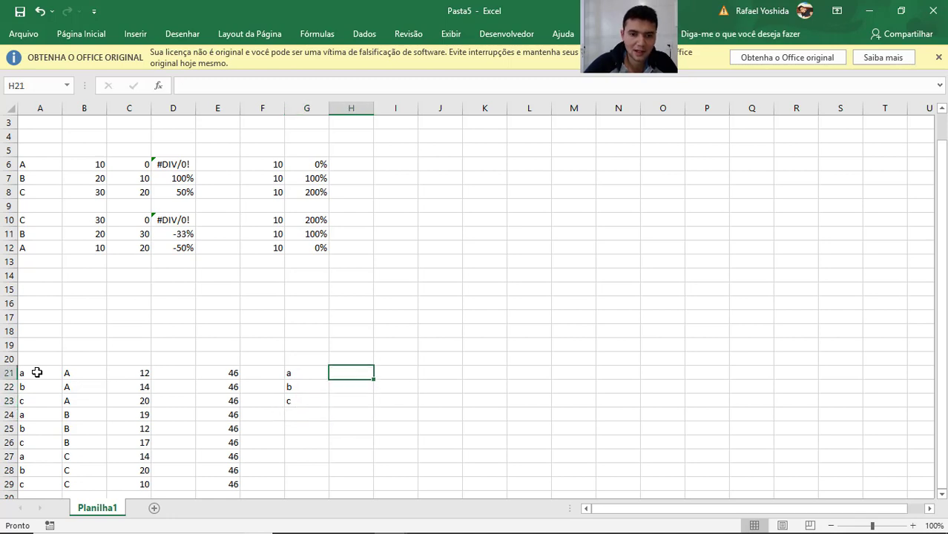
{"action": "type", "text": "=somases"}
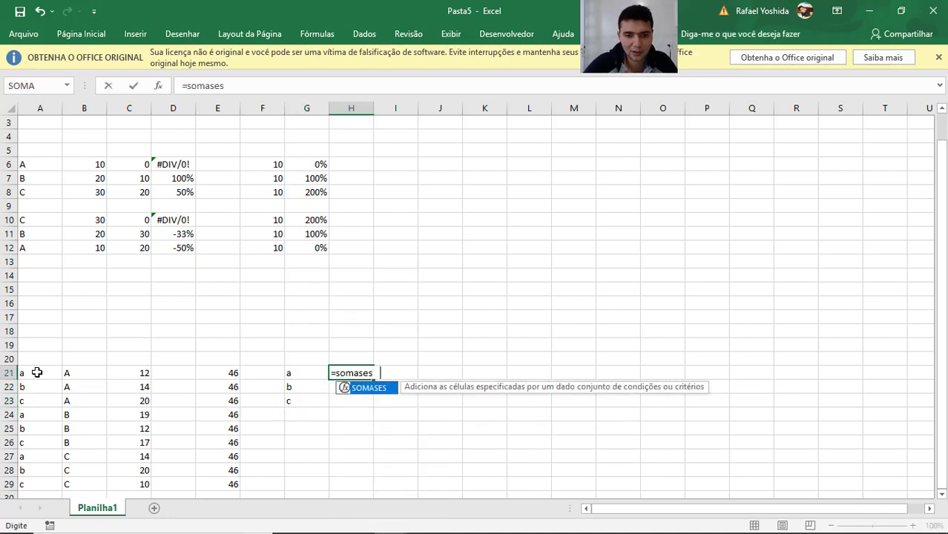
{"action": "key", "text": "Tab"}
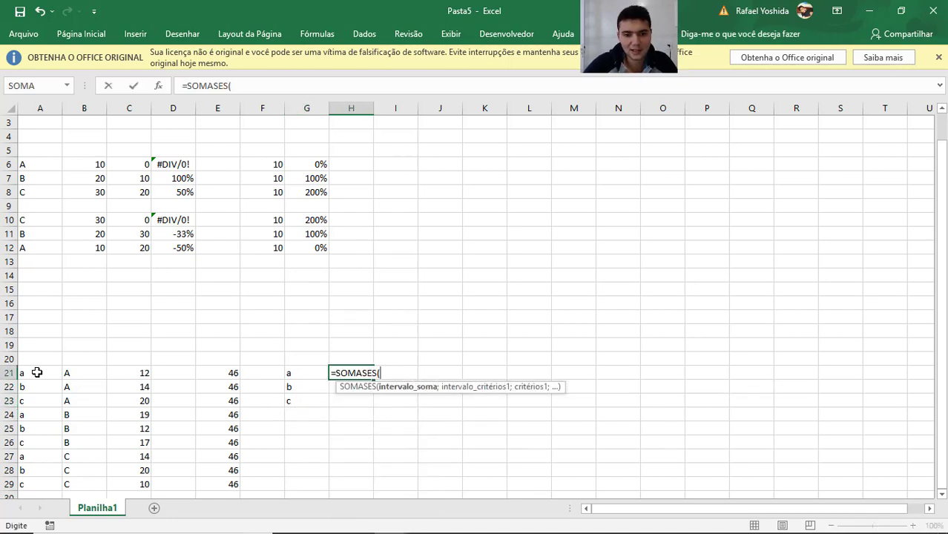
{"action": "key", "text": "Left"}
{"action": "key", "text": "Left"}
{"action": "key", "text": "Left"}
{"action": "key", "text": "Left"}
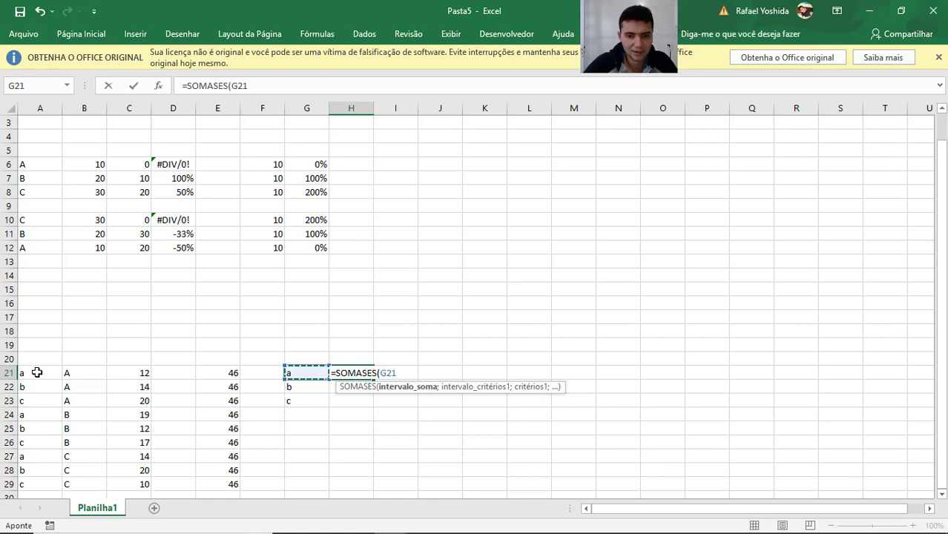
{"action": "key", "text": "Right"}
{"action": "key", "text": "ctrl+shift+Down"}
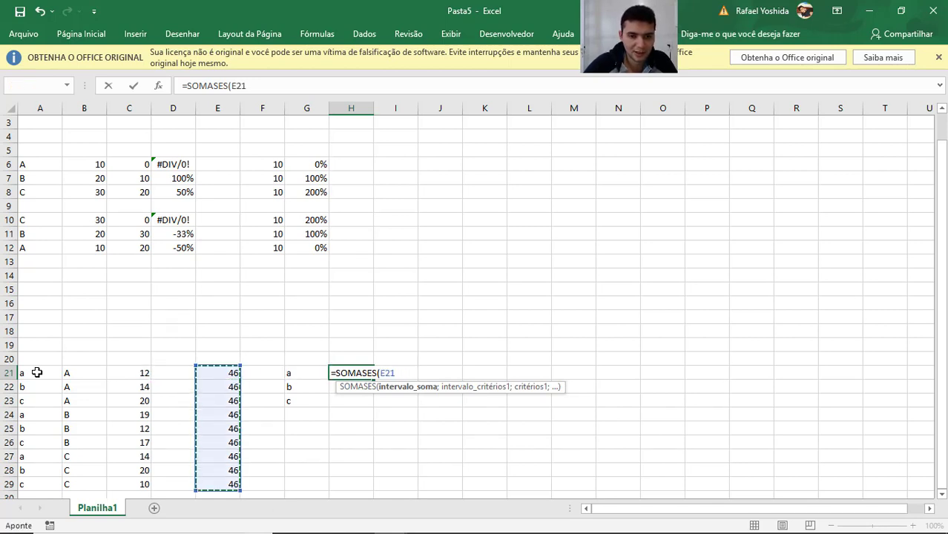
{"action": "key", "text": "Left"}
{"action": "key", "text": "Left"}
{"action": "key", "text": "ctrl+shift+Down"}
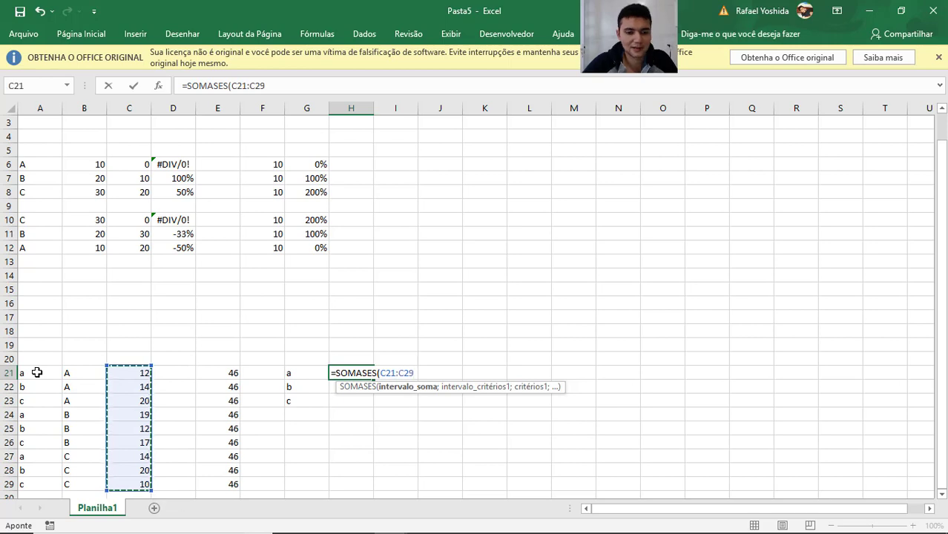
{"action": "key", "text": "F4"}
{"action": "type", "text": ";"}
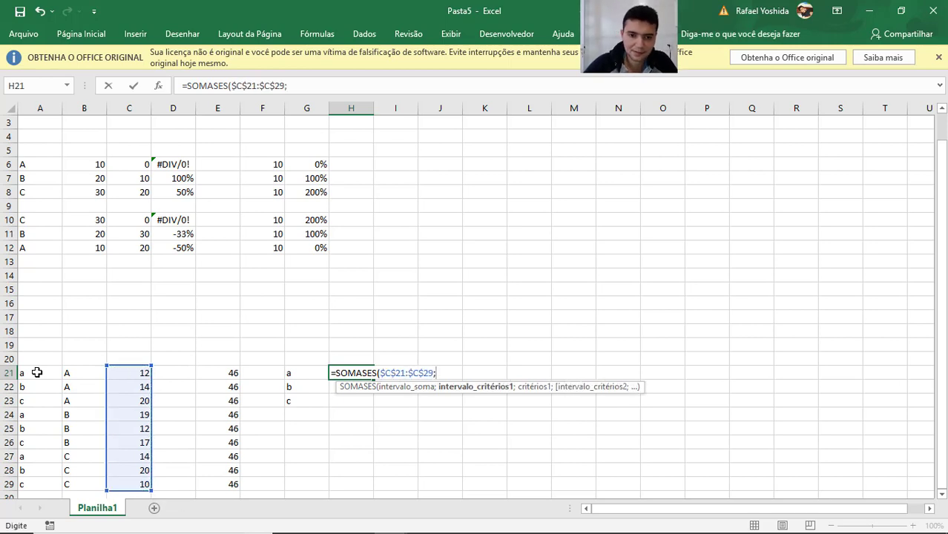
Complete the H21 formula with the absolute criteria range $A$21:$A$29 and G21 as the criterion.
{"action": "key", "text": "Left"}
{"action": "left_click", "coordinate": [36, 372]}
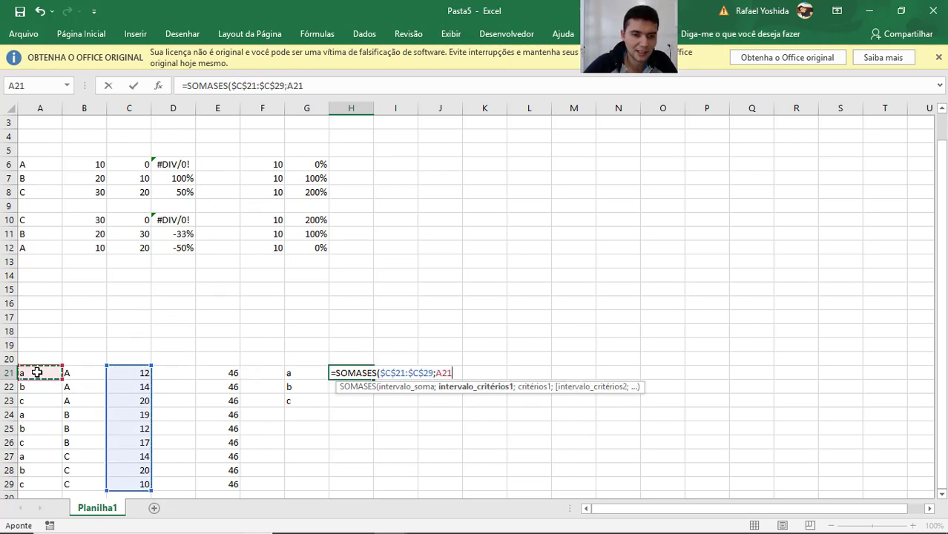
{"action": "key", "text": "ctrl+shift+Down"}
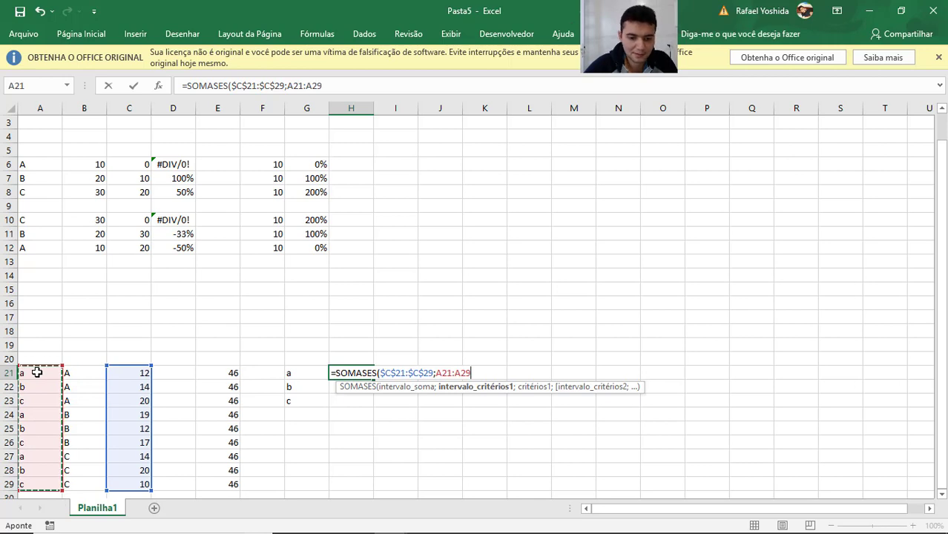
{"action": "key", "text": "F4"}
{"action": "type", "text": ";"}
{"action": "key", "text": "Left"}
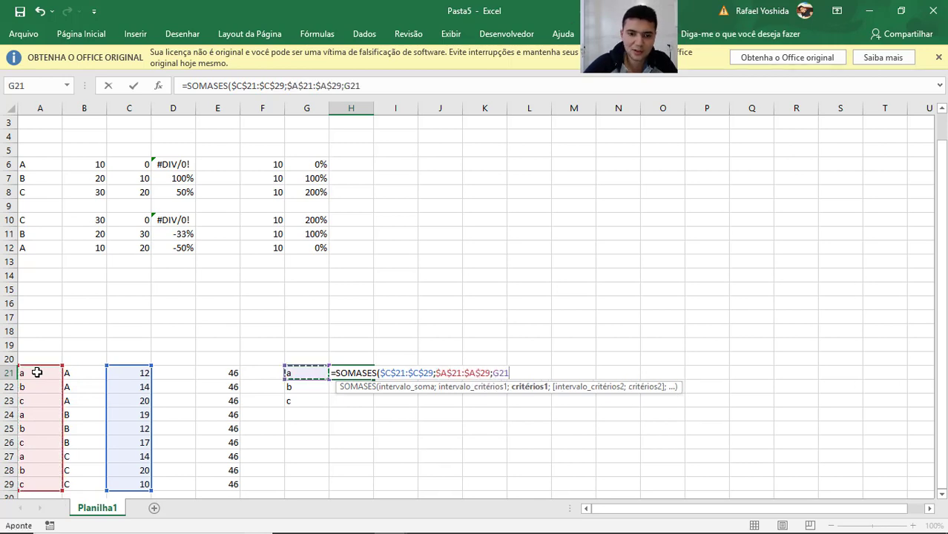
{"action": "key", "text": "ctrl+Return"}
Copy the SOMASES formula from H21 down to H22:H23.
{"action": "key", "text": "ctrl+c"}
{"action": "key", "text": "Down"}
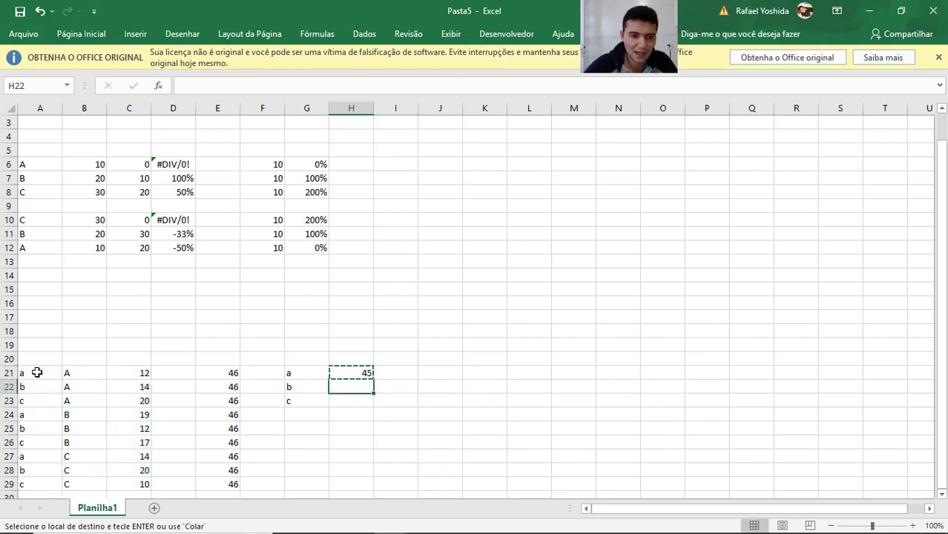
{"action": "key", "text": "shift+Down"}
{"action": "key", "text": "ctrl+v"}
{"action": "key", "text": "Escape"}
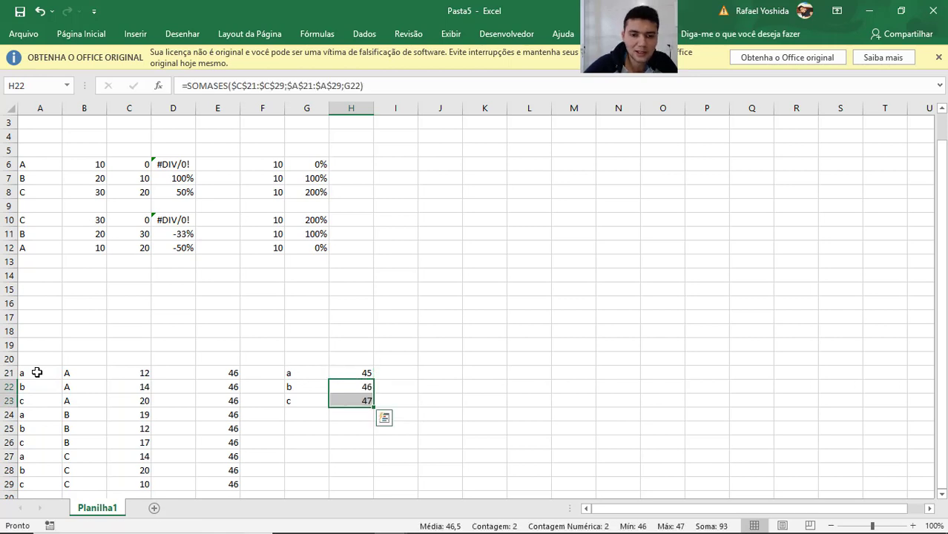
{"action": "key", "text": "Up"}
{"action": "key", "text": "Right"}
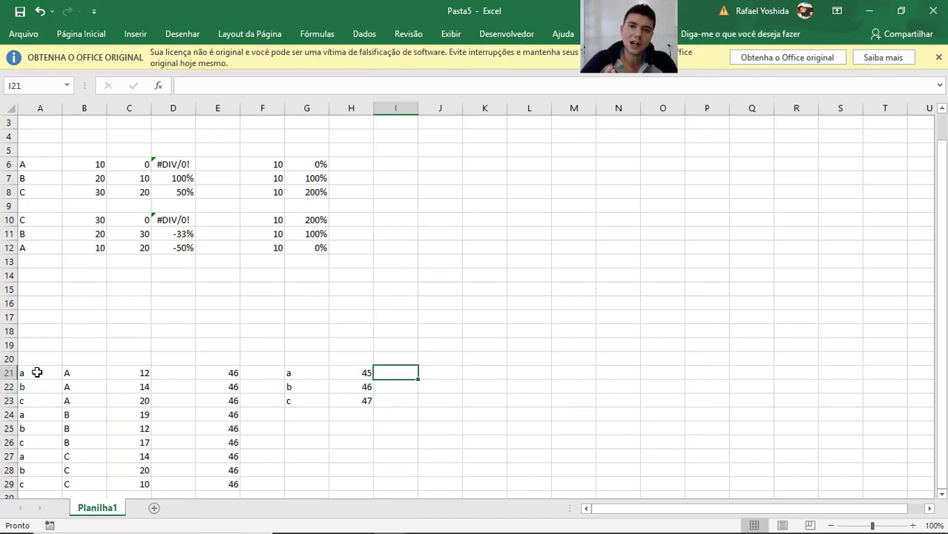
{"action": "key", "text": "Left"}
{"action": "key", "text": "Left"}
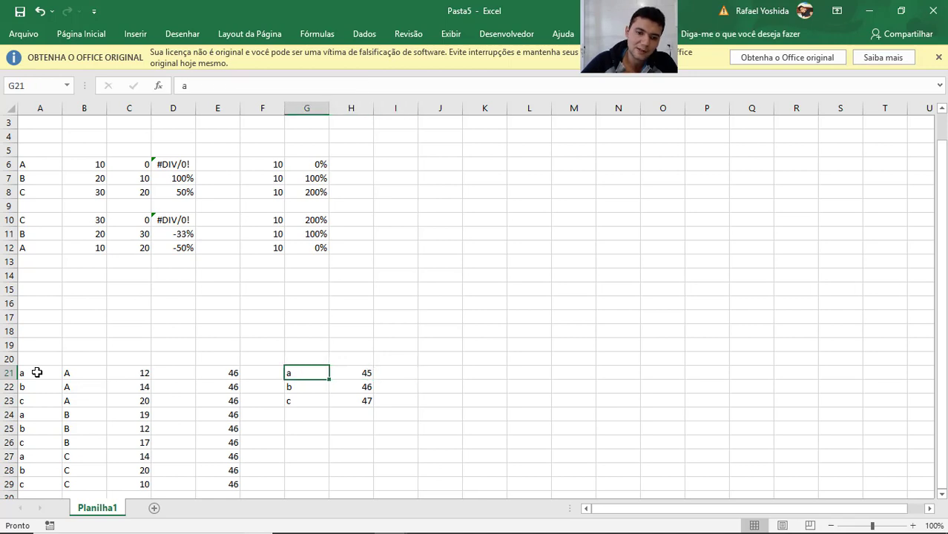
{"action": "key", "text": "Right"}
{"action": "key", "text": "Left"}
{"action": "key", "text": "Left"}
{"action": "key", "text": "Left"}
{"action": "key", "text": "Left"}
{"action": "key", "text": "Left"}
{"action": "key", "text": "Left"}
{"action": "key", "text": "Left"}
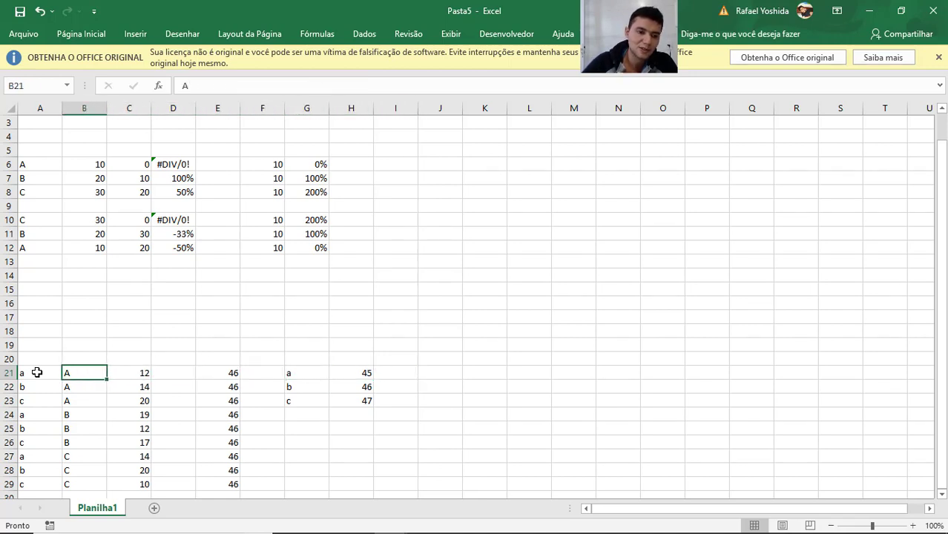
{"action": "key", "text": "Right"}
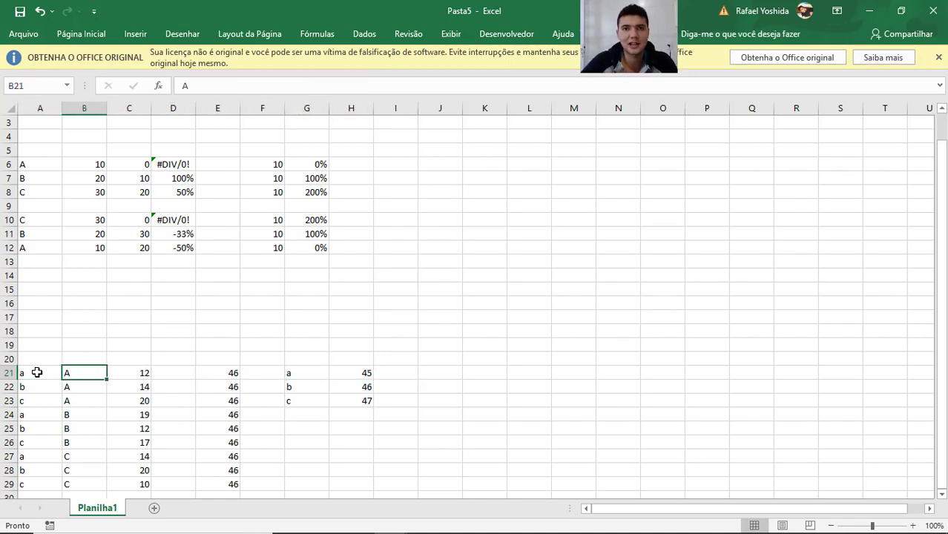
{"action": "key", "text": "Right"}
{"action": "key", "text": "Right"}
{"action": "key", "text": "Right"}
{"action": "key", "text": "Right"}
{"action": "key", "text": "Right"}
{"action": "key", "text": "Right"}
{"action": "key", "text": "Right"}
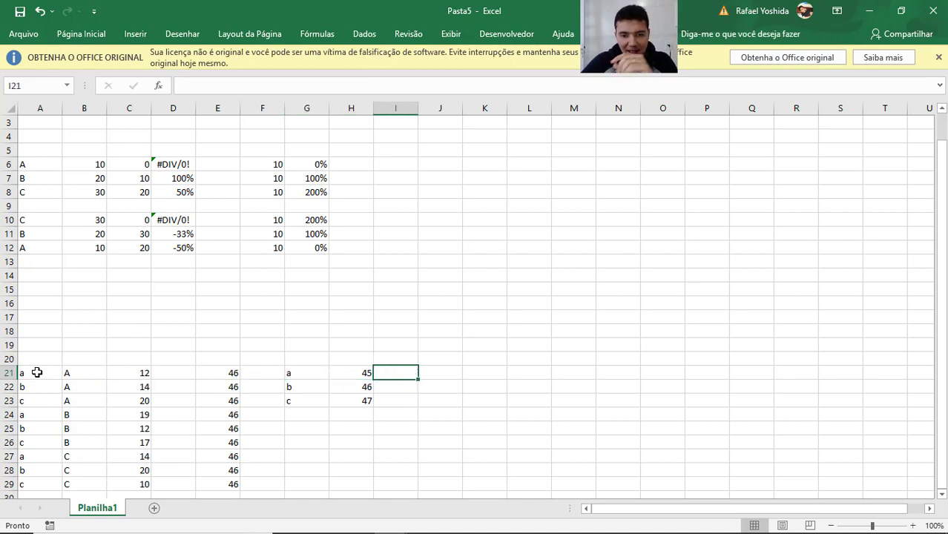
{"action": "type", "text": "=somases"}
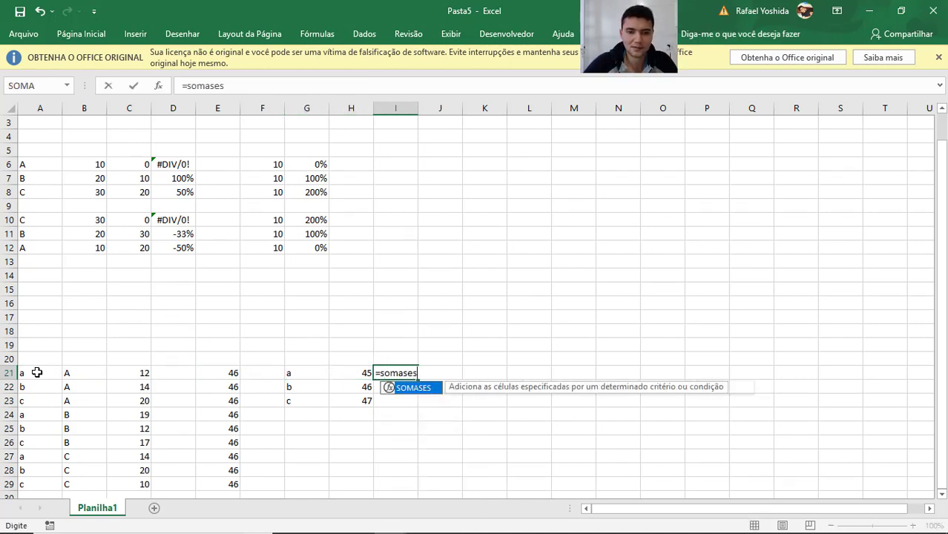
{"action": "key", "text": "Tab"}
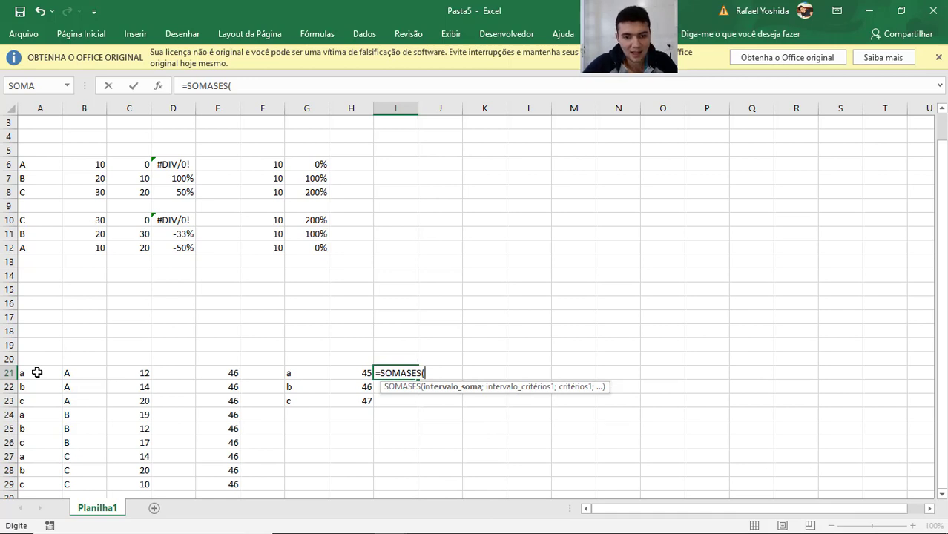
{"action": "key", "text": "Escape"}
Reuse the full text of H21's SOMASES formula in cell I21, keeping G21 as its criterion.
{"action": "key", "text": "Left"}
{"action": "key", "text": "F2"}
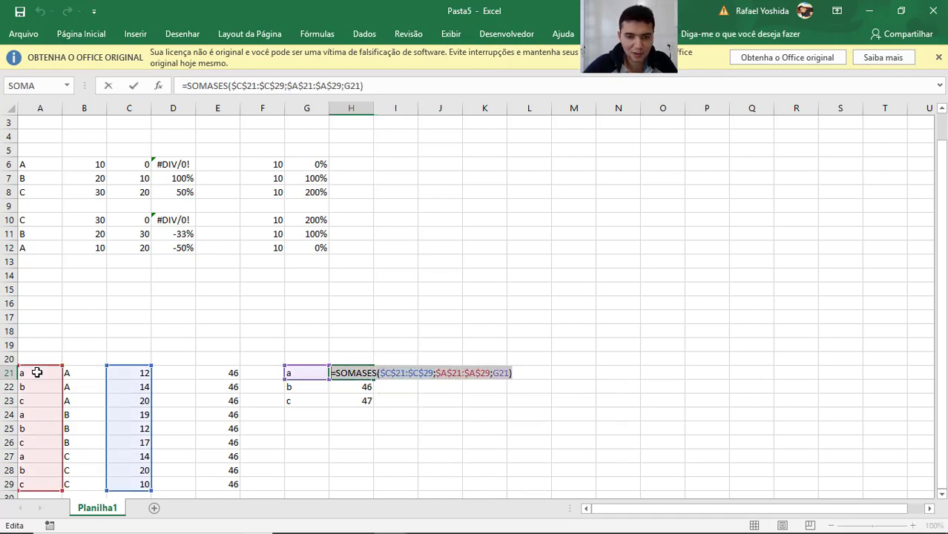
{"action": "key", "text": "Tab"}
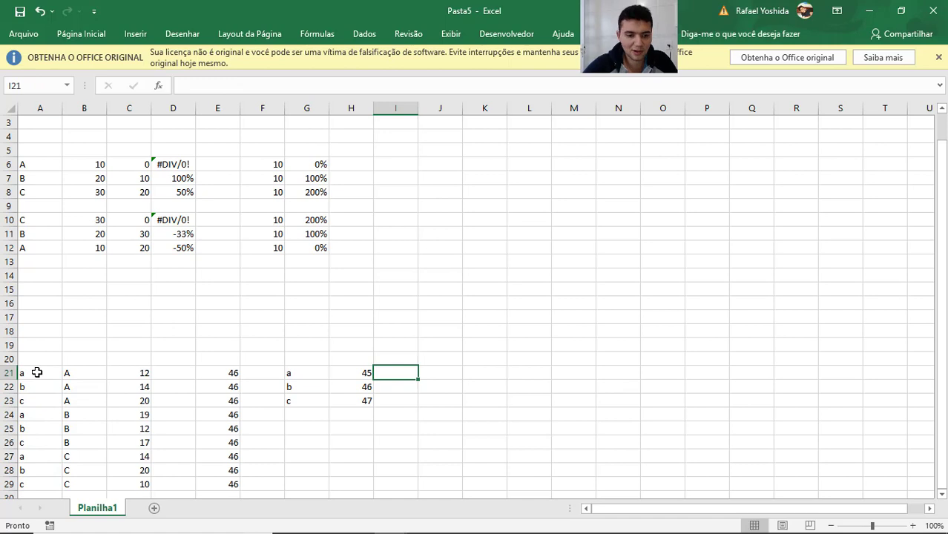
{"action": "key", "text": "F2"}
{"action": "key", "text": "ctrl+v"}
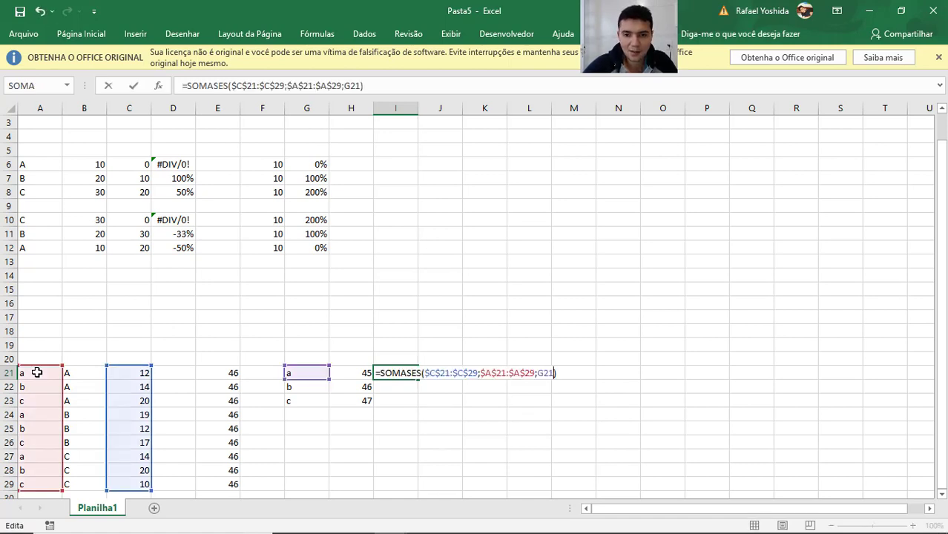
Insert the absolute range $B$21:$B$29 between $A$21:$A$29 and G21 in the I21 formula.
{"action": "key", "text": "Left"}
{"action": "key", "text": "Left"}
{"action": "key", "text": "Left"}
{"action": "key", "text": "Left"}
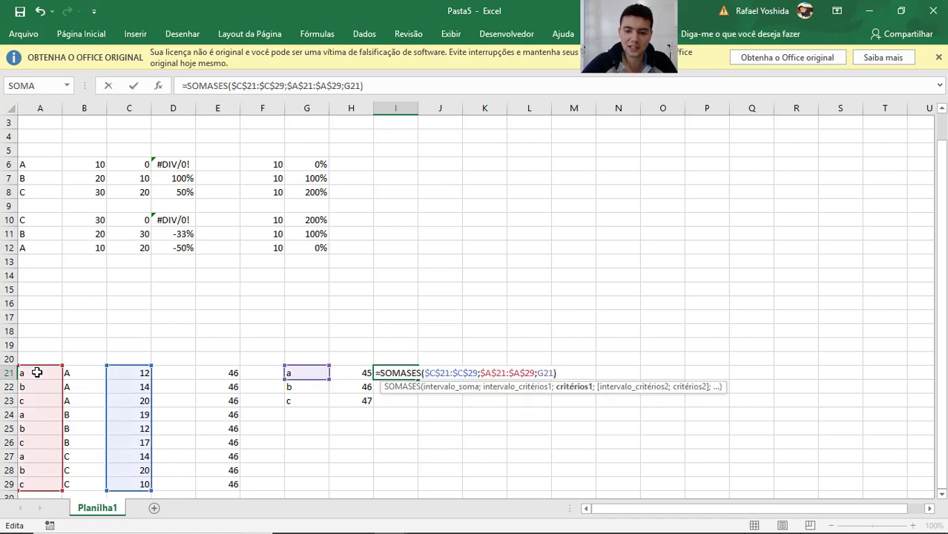
{"action": "type", "text": ";"}
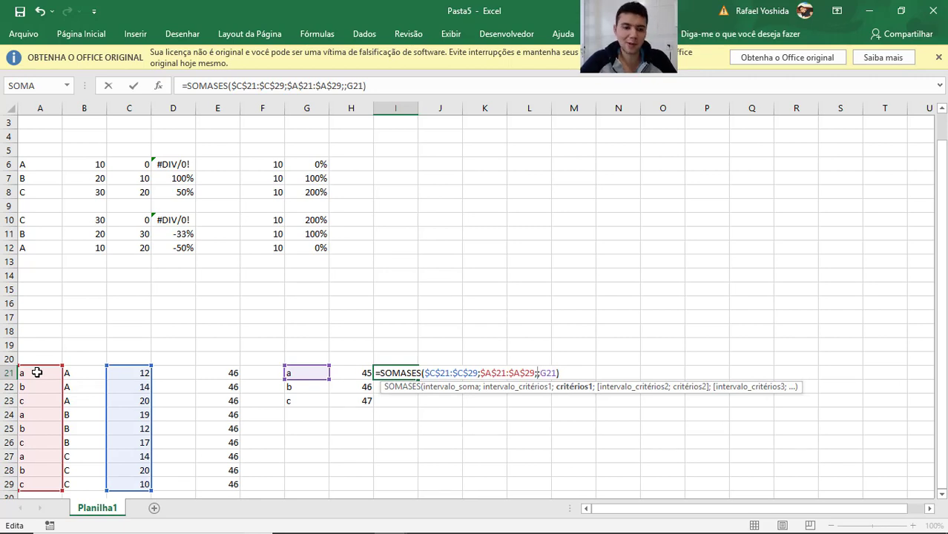
{"action": "key", "text": "F2"}
{"action": "key", "text": "Left"}
{"action": "key", "text": "Left"}
{"action": "key", "text": "Left"}
{"action": "key", "text": "Left"}
{"action": "key", "text": "Left"}
{"action": "key", "text": "Left"}
{"action": "key", "text": "Left"}
{"action": "key", "text": "Left"}
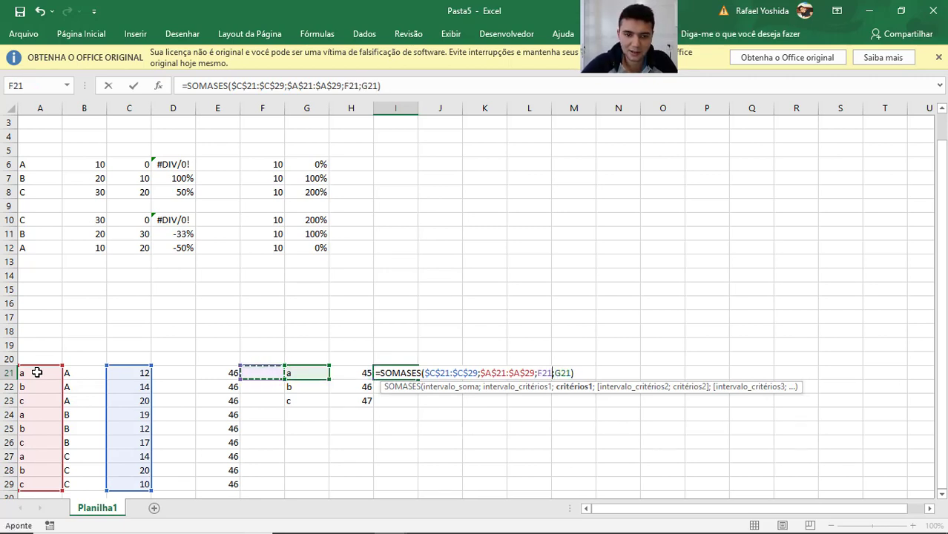
{"action": "key", "text": "Right"}
{"action": "key", "text": "ctrl+shift+Down"}
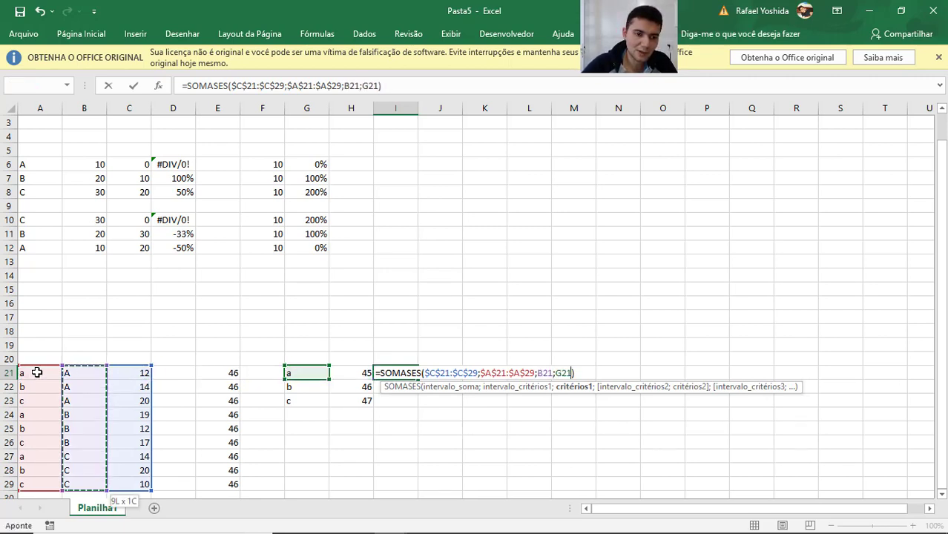
{"action": "key", "text": "F4"}
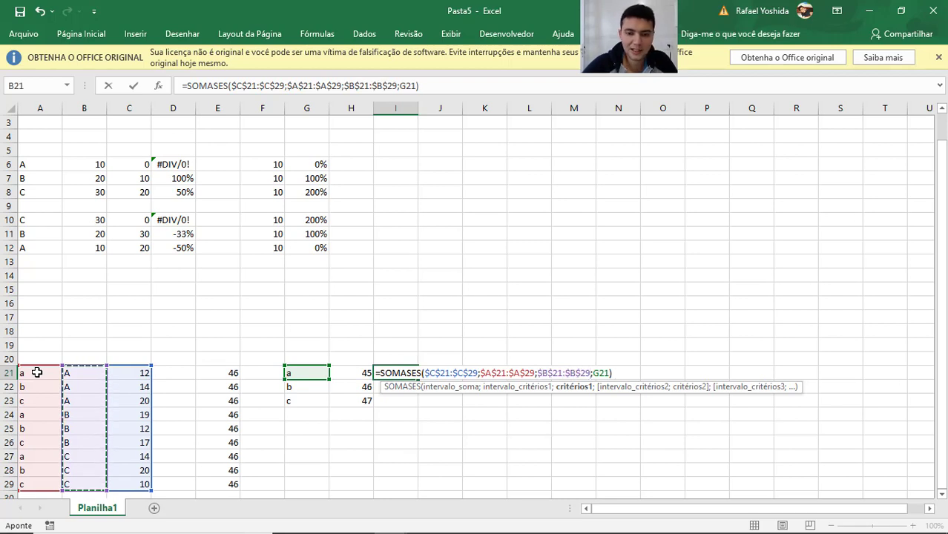
Add "A" as the criterion for the $B$21:$B$29 range in the I21 formula.
{"action": "type", "text": ";\""}
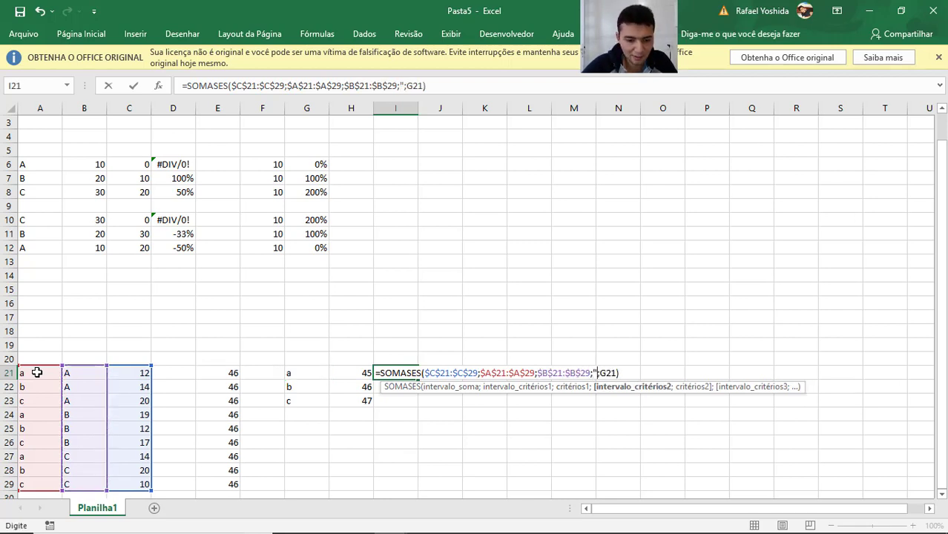
{"action": "type", "text": "A\""}
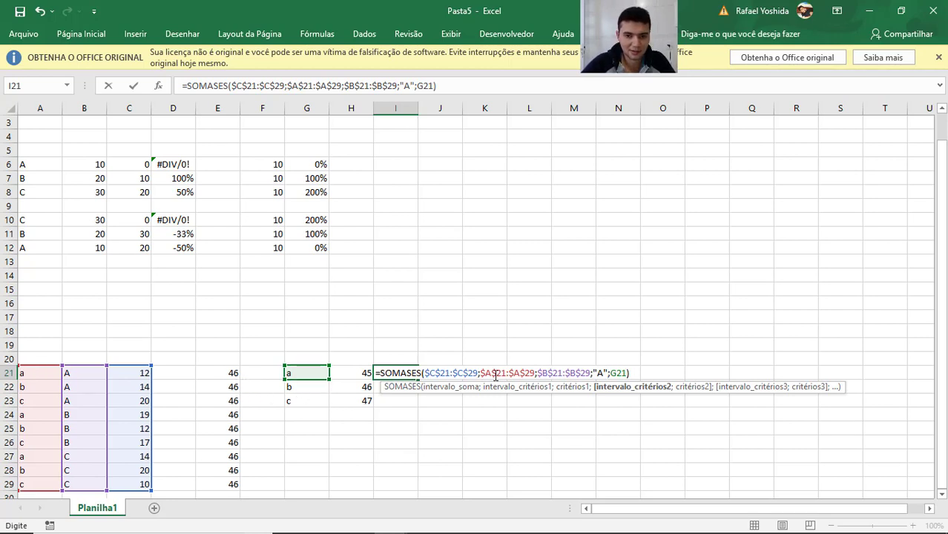
Remove the trailing G21 argument from the I21 formula.
{"action": "double_click", "coordinate": [624, 373]}
{"action": "key", "text": "BackSpace"}
{"action": "key", "text": "BackSpace"}
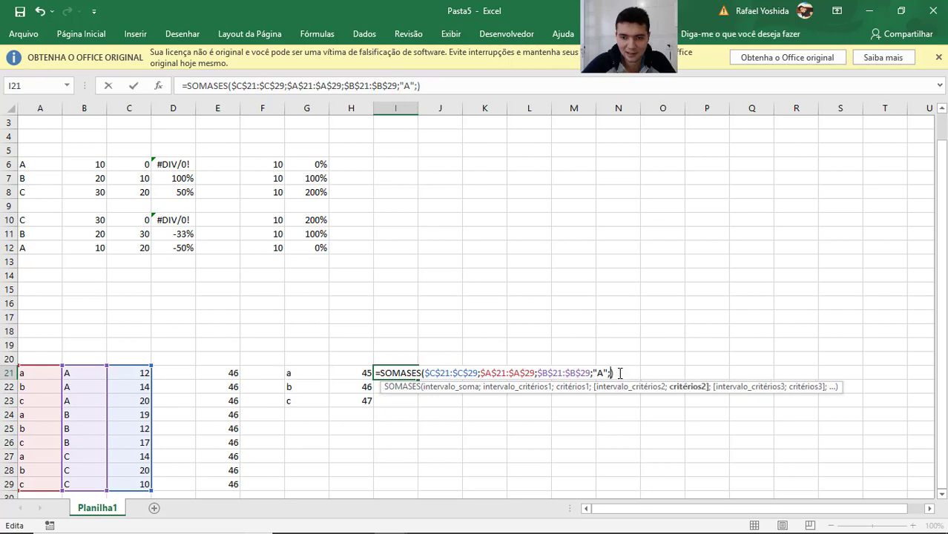
Insert G21 as the criterion directly after $A$21:$A$29 in the I21 formula and confirm the formula.
{"action": "key", "text": "Left"}
{"action": "key", "text": "Left"}
{"action": "key", "text": "Left"}
{"action": "key", "text": "Left"}
{"action": "key", "text": "Left"}
{"action": "key", "text": "Left"}
{"action": "key", "text": "Left"}
{"action": "key", "text": "Left"}
{"action": "key", "text": "Left"}
{"action": "key", "text": "Left"}
{"action": "key", "text": "Left"}
{"action": "key", "text": "Left"}
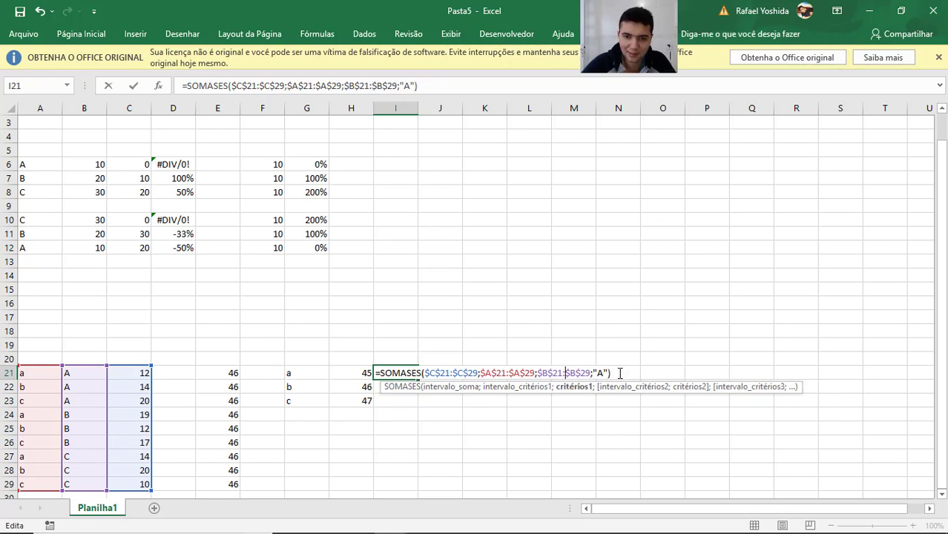
{"action": "key", "text": "Left"}
{"action": "key", "text": "Left"}
{"action": "key", "text": "Left"}
{"action": "type", "text": ";"}
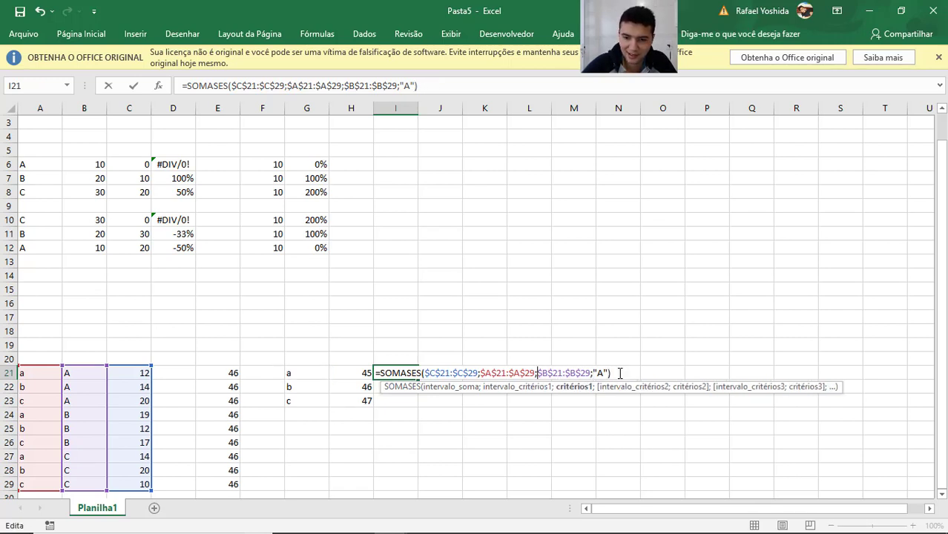
{"action": "left_click", "coordinate": [348, 374]}
{"action": "left_click", "coordinate": [307, 374]}
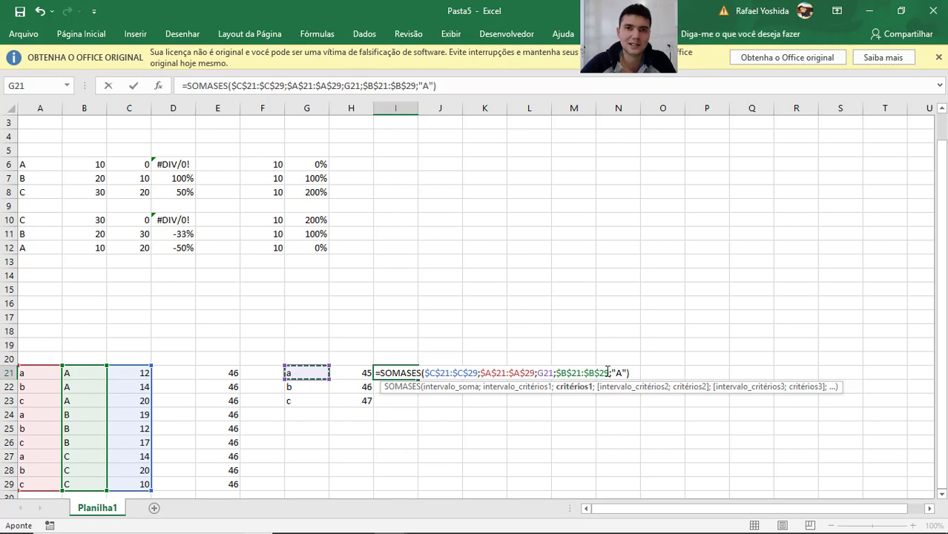
{"action": "key", "text": "Return"}
{"action": "key", "text": "Up"}
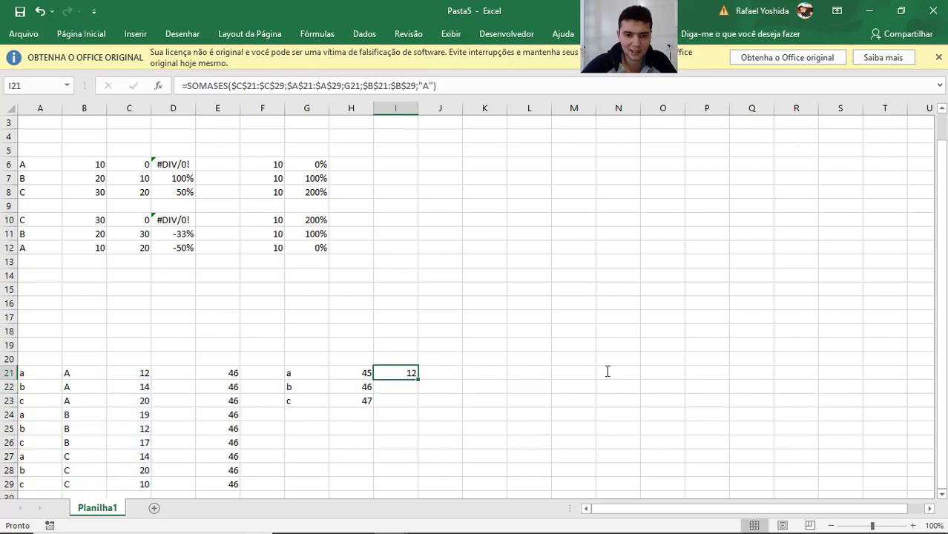
Copy the two-criteria SOMASES formula from I21 down to I22:I23.
{"action": "key", "text": "ctrl+c"}
{"action": "key", "text": "Down"}
{"action": "key", "text": "shift+Down"}
{"action": "key", "text": "ctrl+v"}
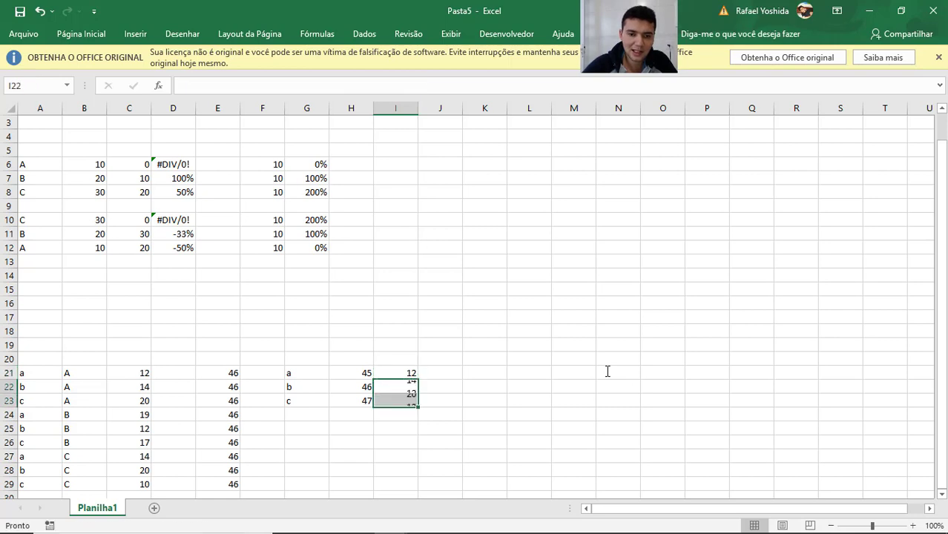
{"action": "key", "text": "Up"}
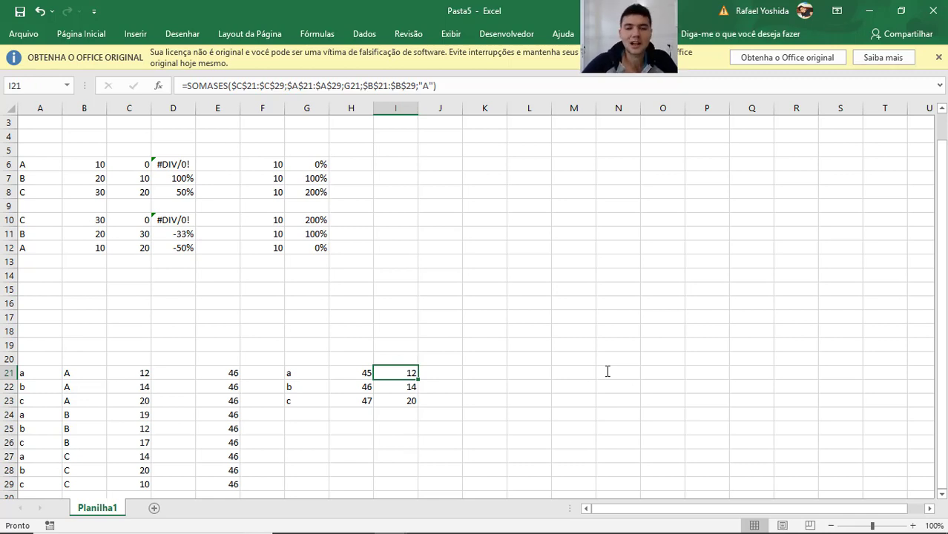
Switch from the Excel workbook to Qlik Sense.
{"action": "key", "text": "alt+Tab"}
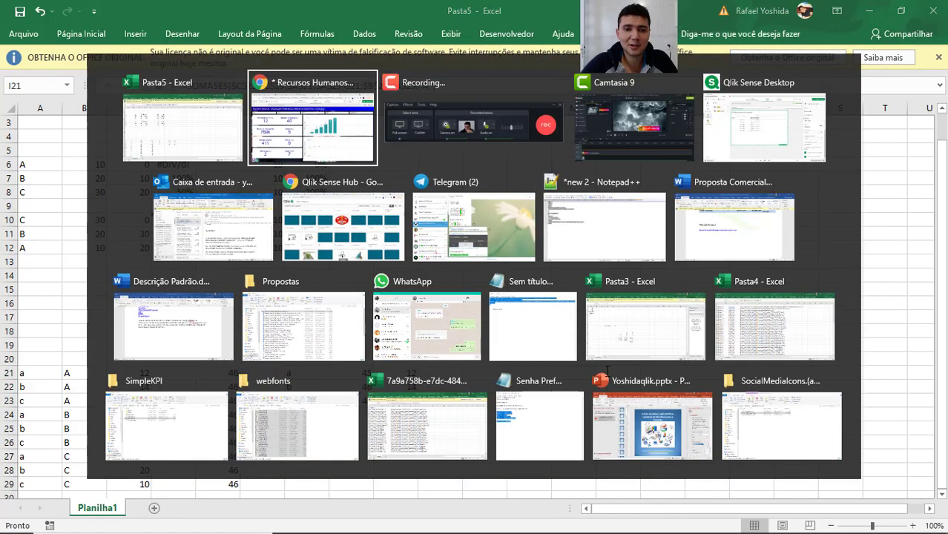